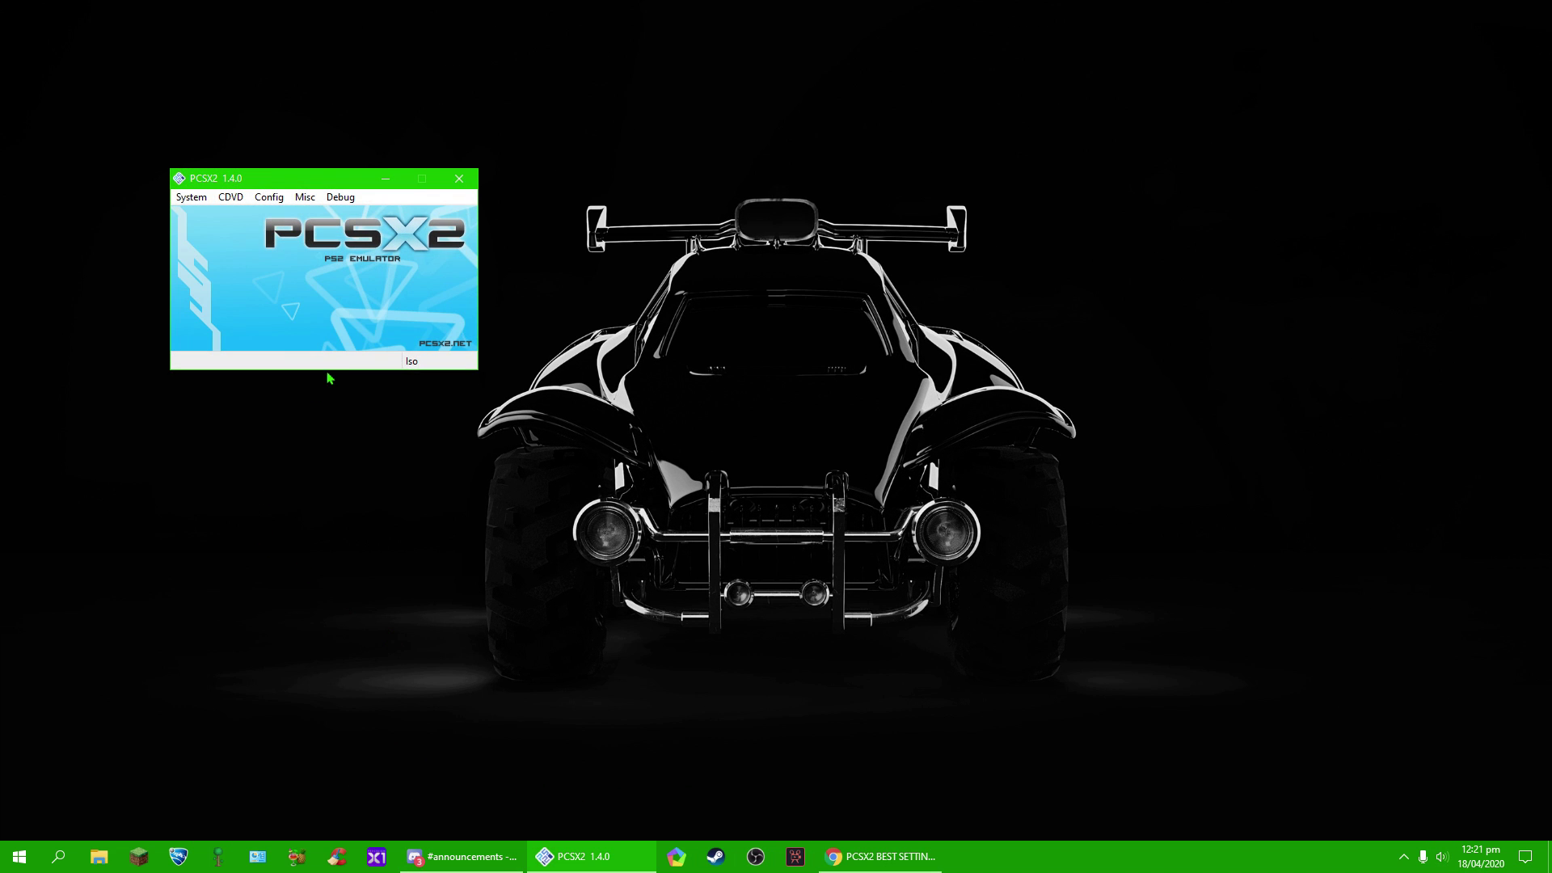
Step: Open the Core GS Settings and browse the EE/IOP and VU recompiler pages
left_click(277, 198)
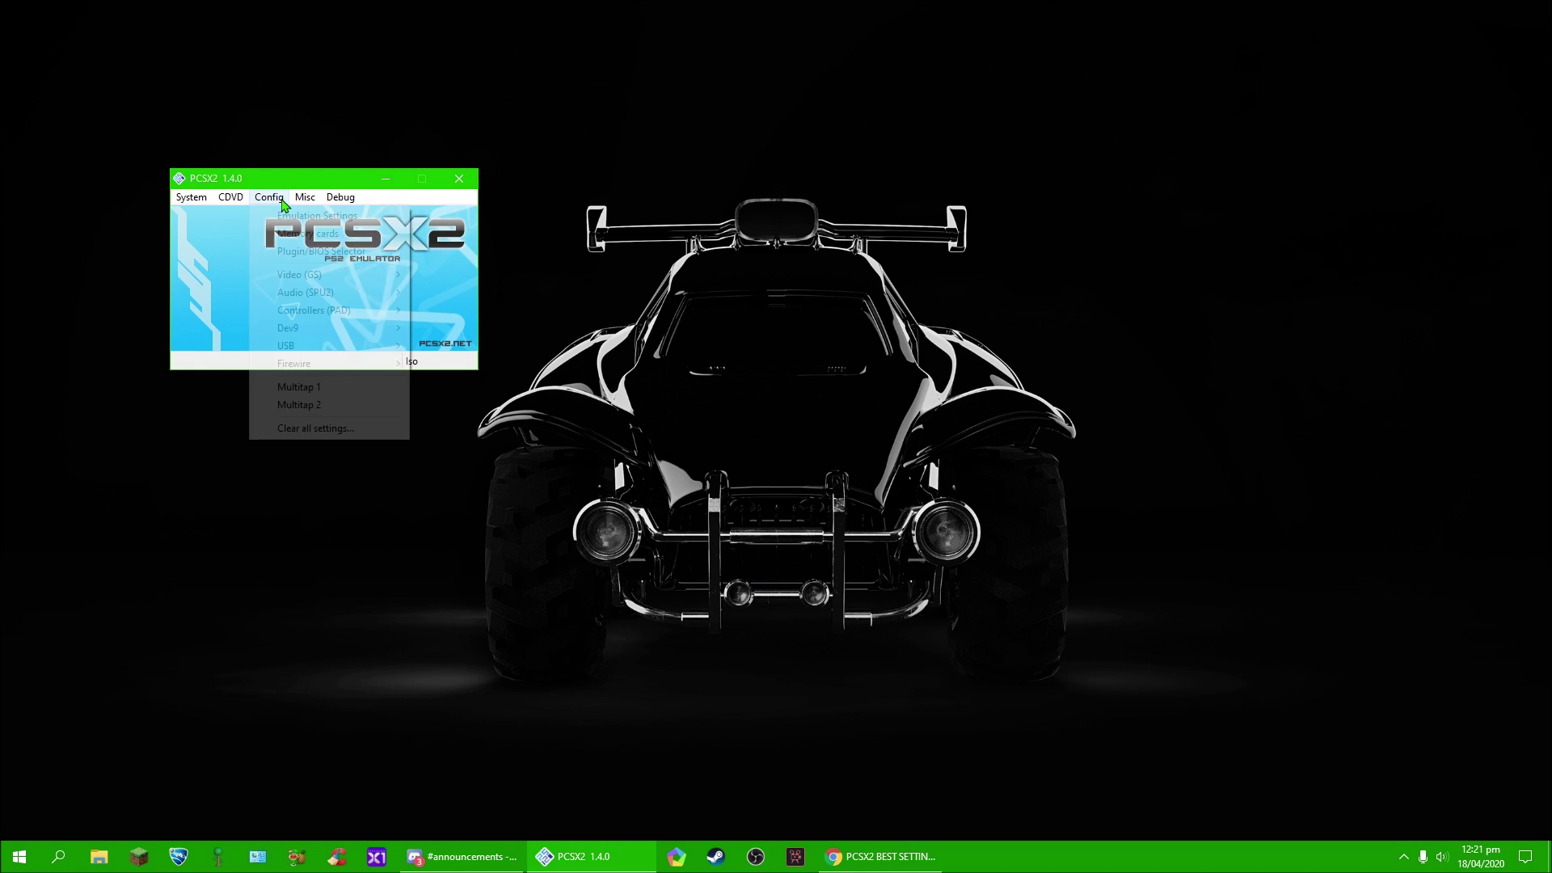
mouse_move(356, 278)
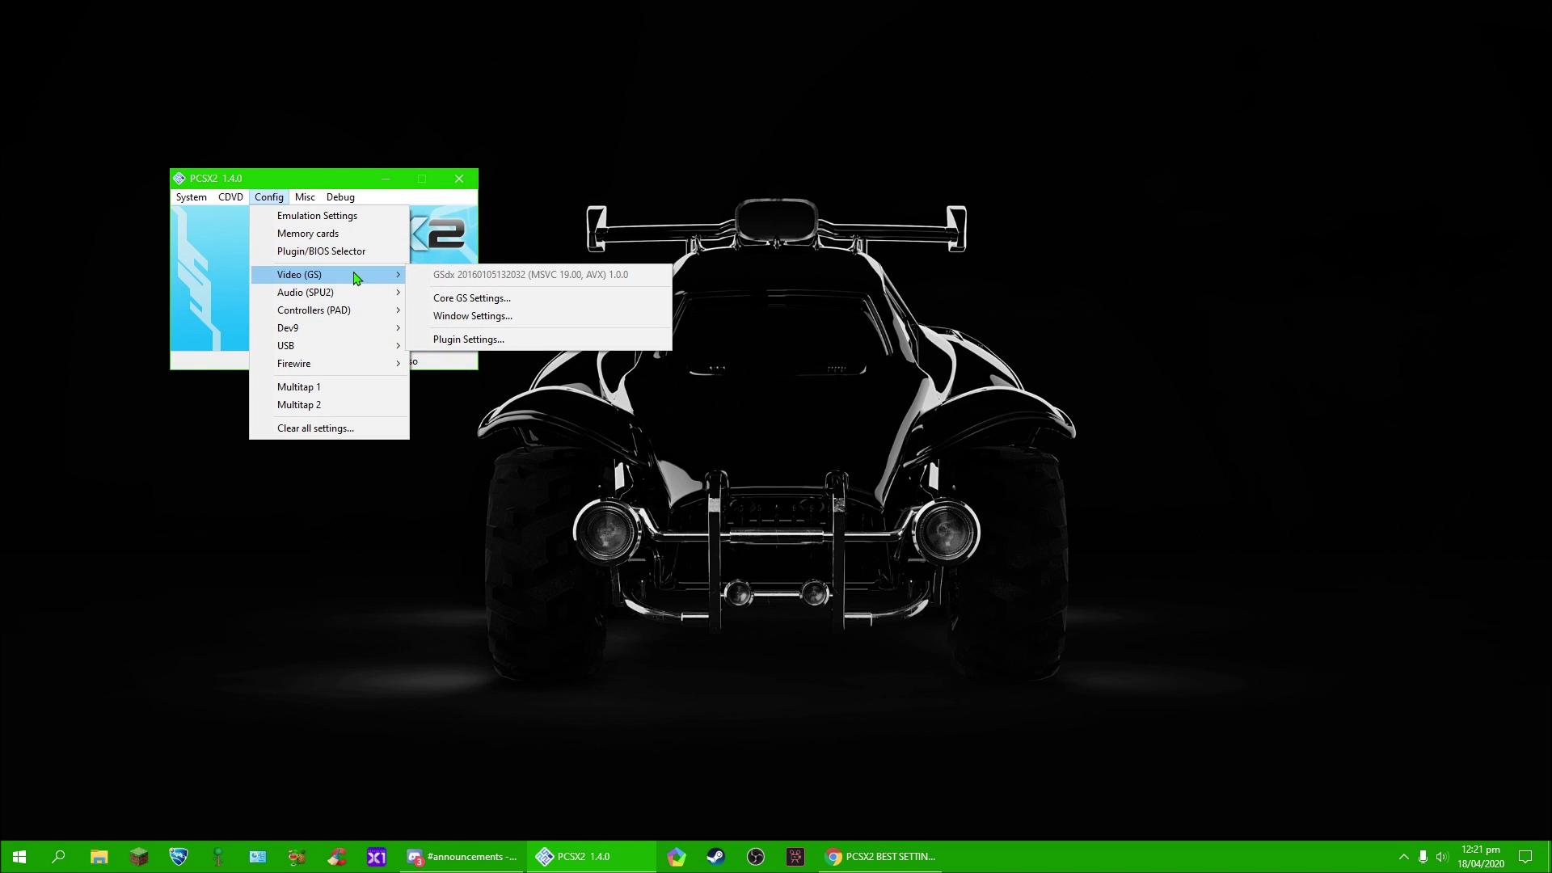
left_click(452, 298)
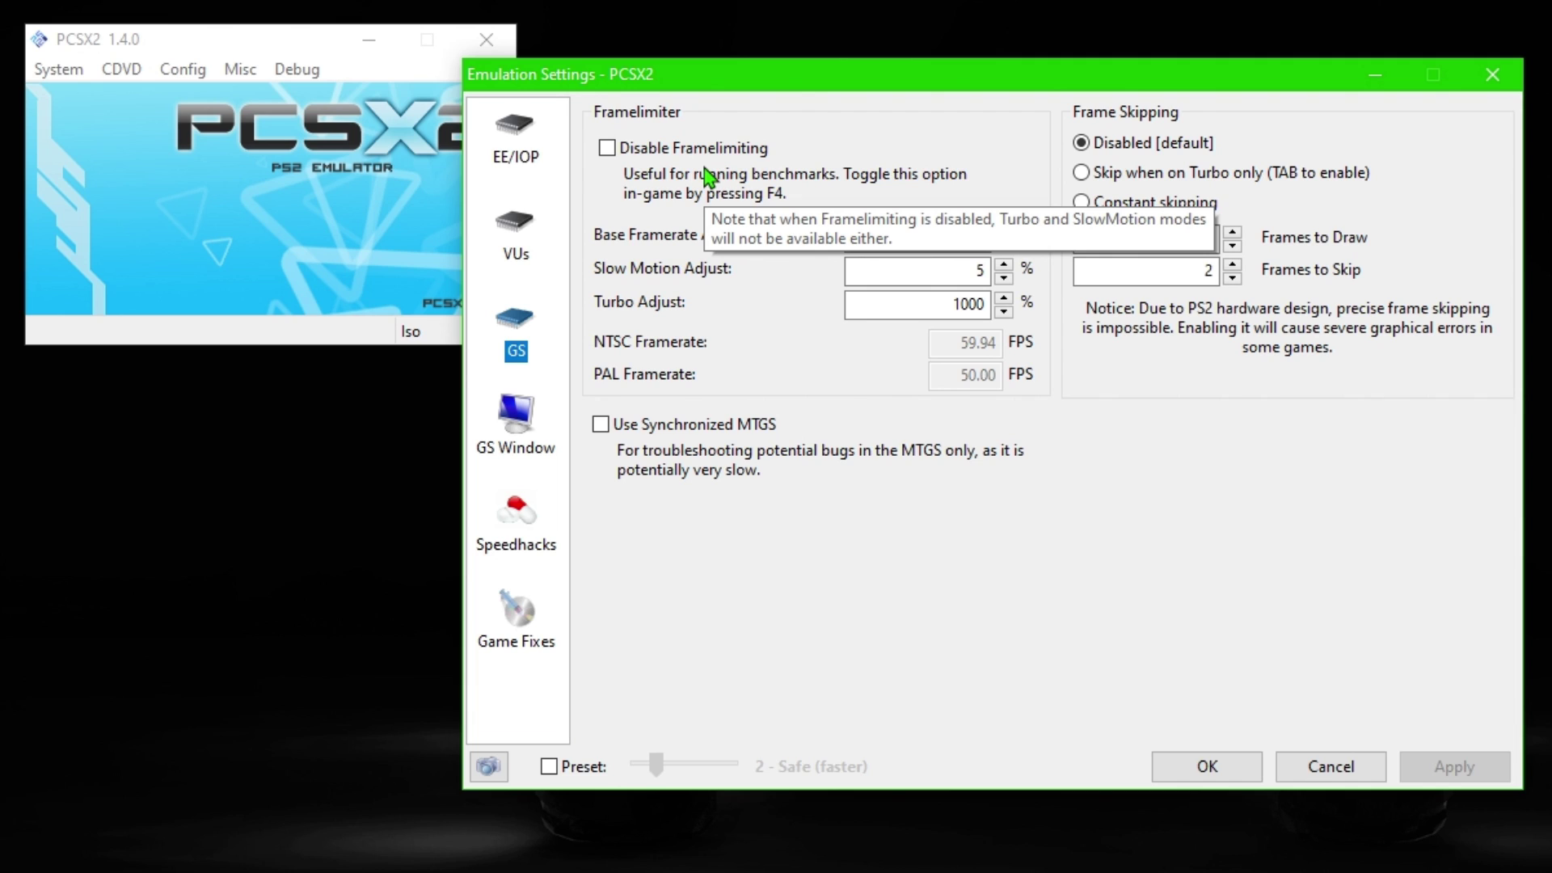
left_click(519, 144)
left_click(524, 233)
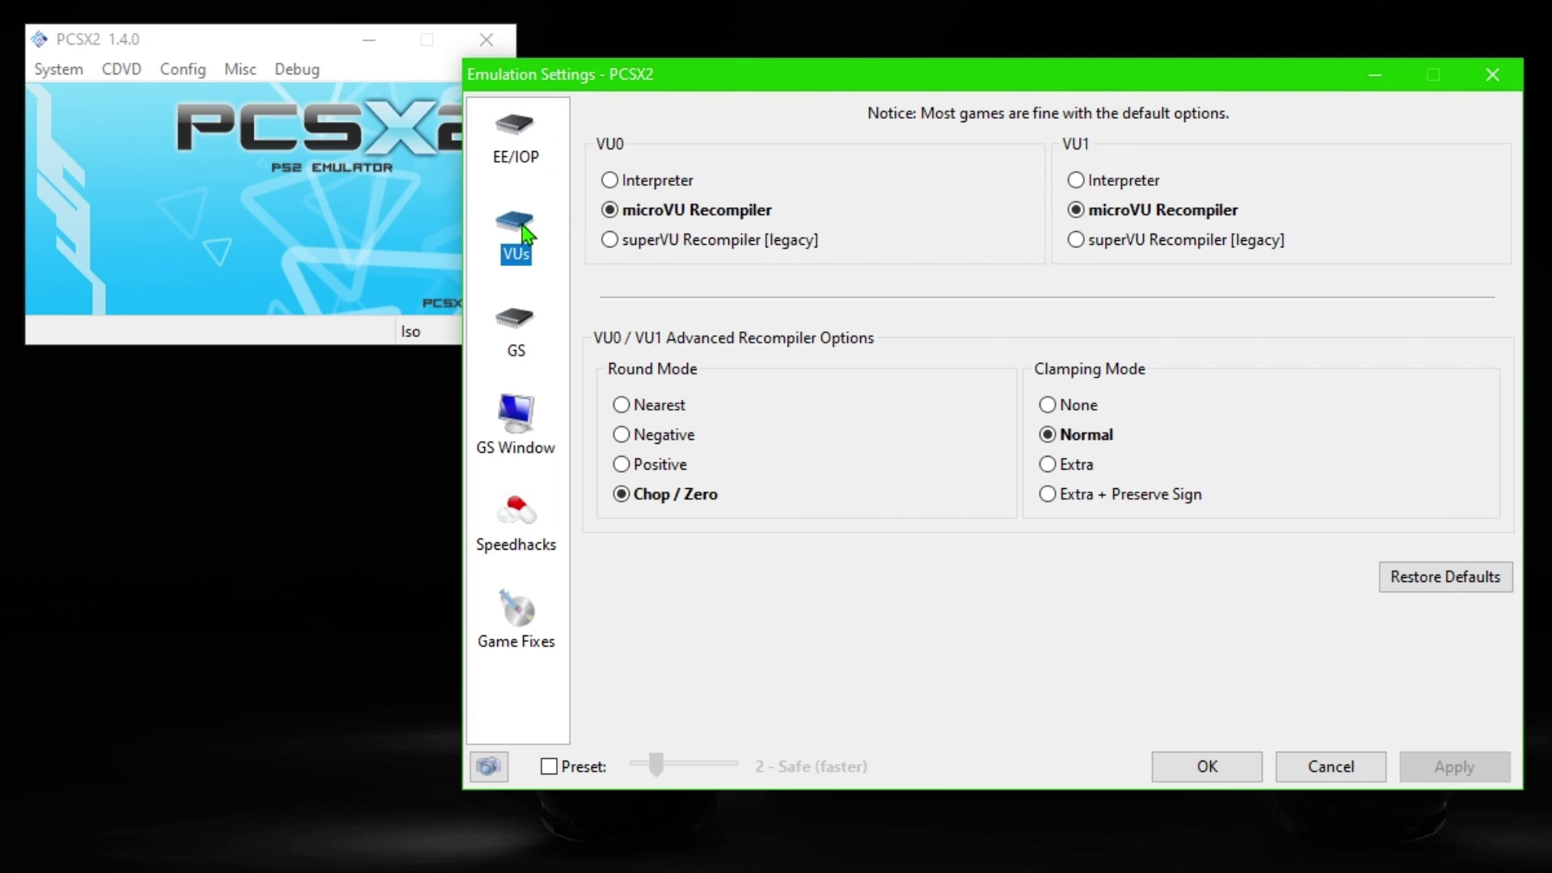
Step: Inspect the Base, Slow Motion and Turbo framerate adjust values, then view GS Window options
left_click(521, 327)
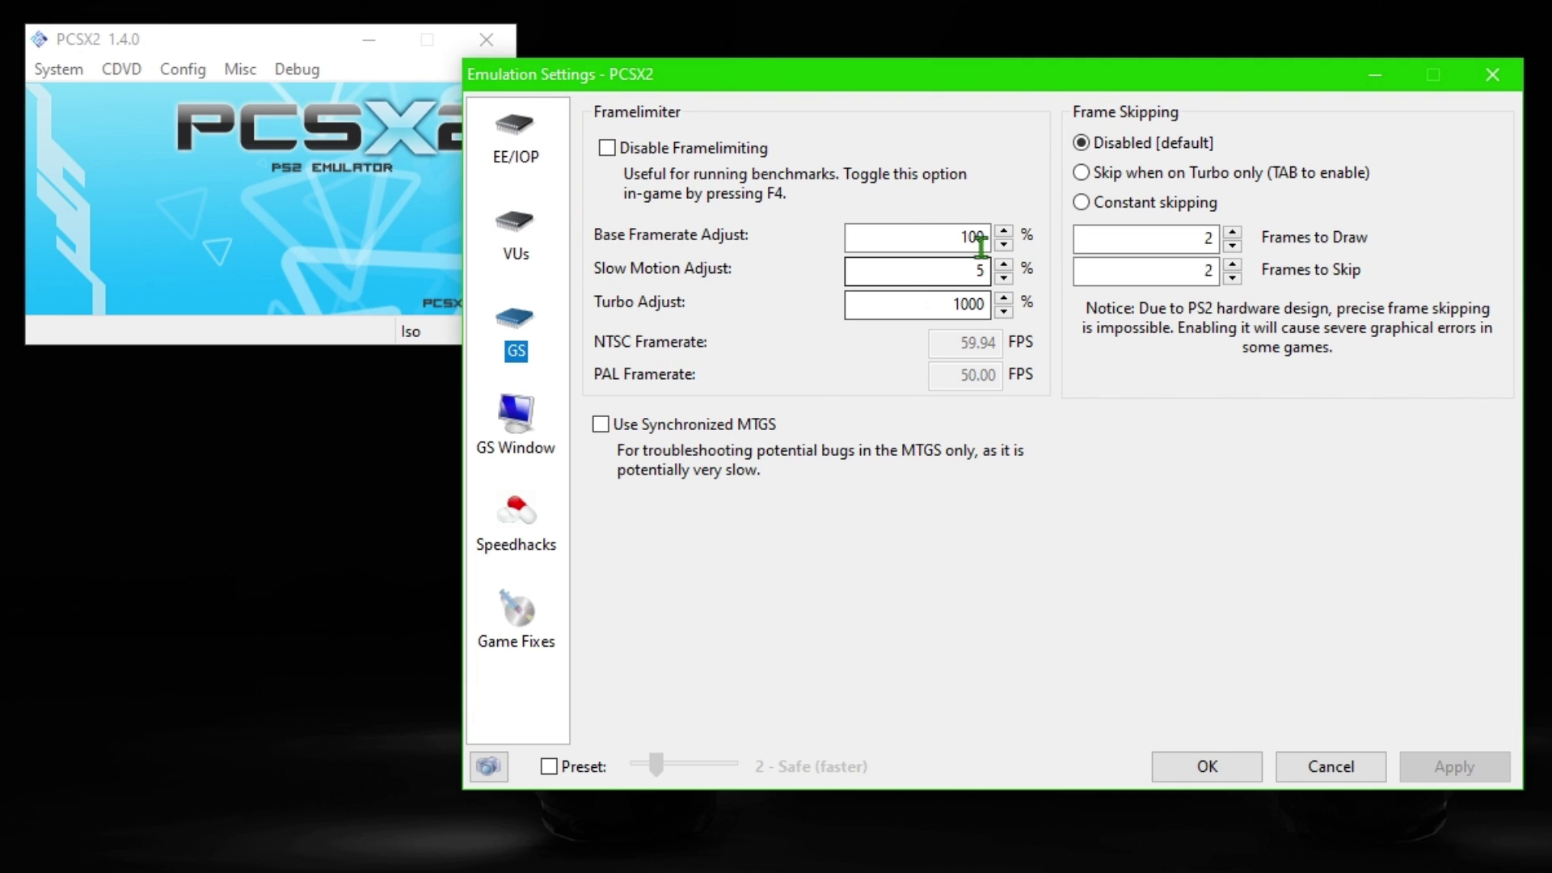
left_click_drag(965, 236, 979, 237)
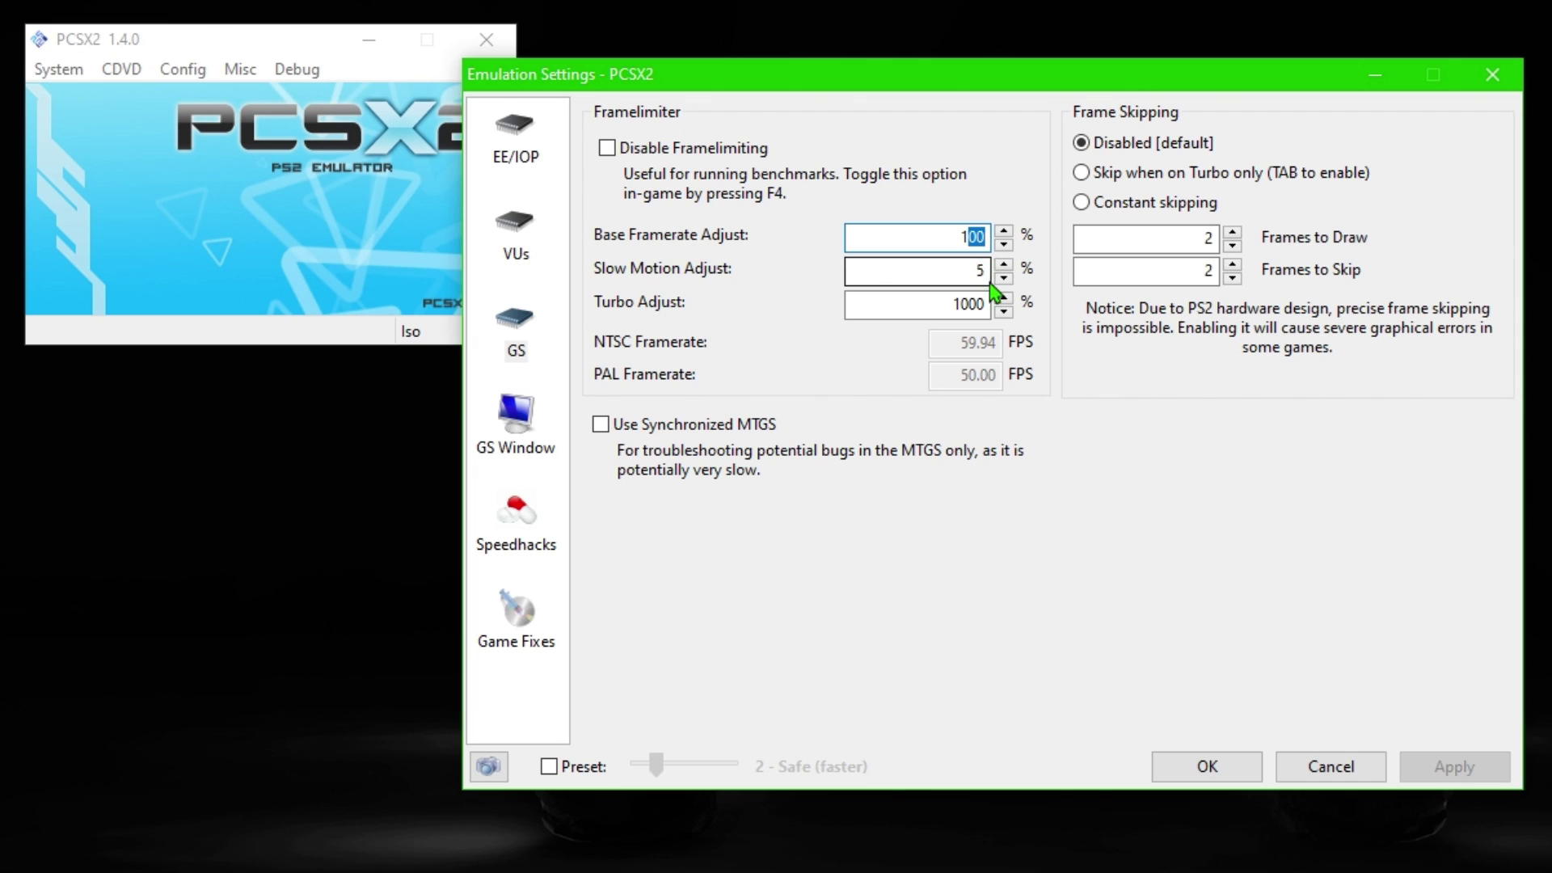
left_click(981, 167)
double_click(954, 237)
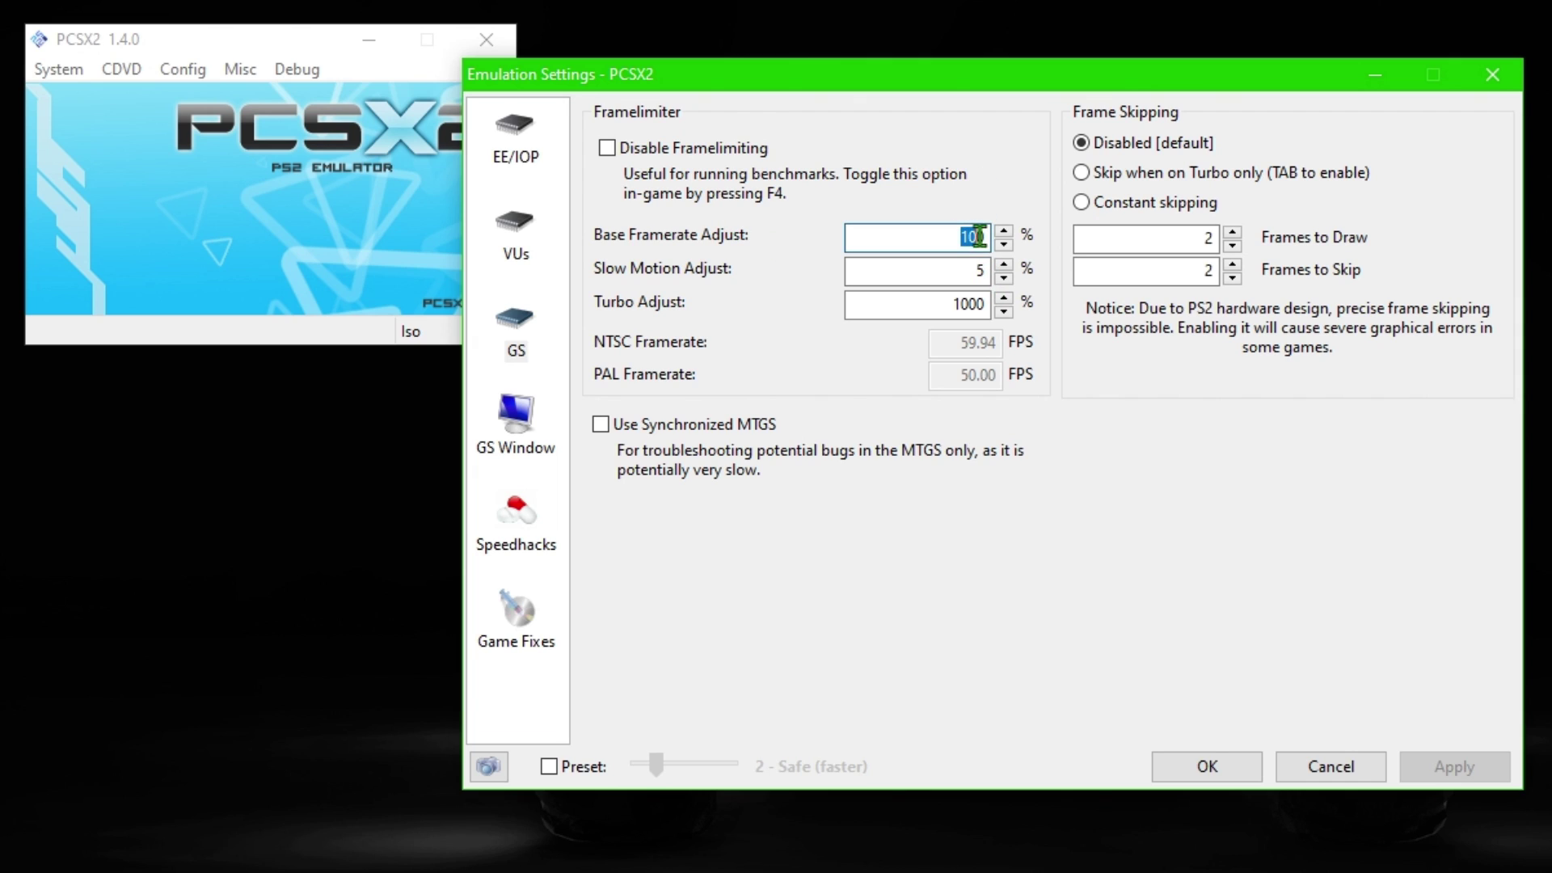
double_click(979, 271)
double_click(983, 306)
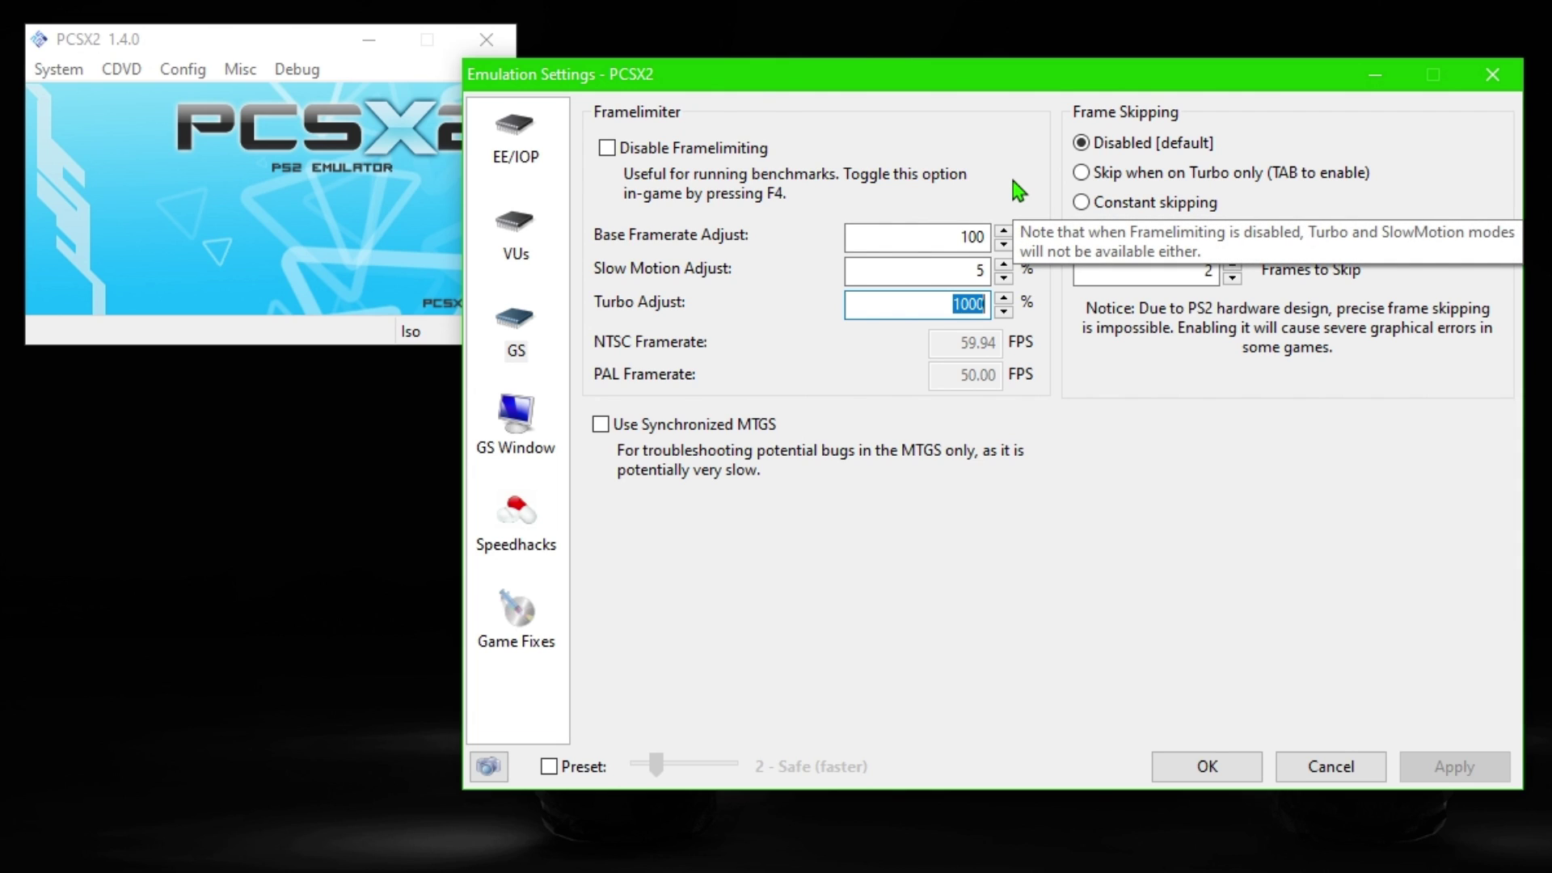
left_click(521, 417)
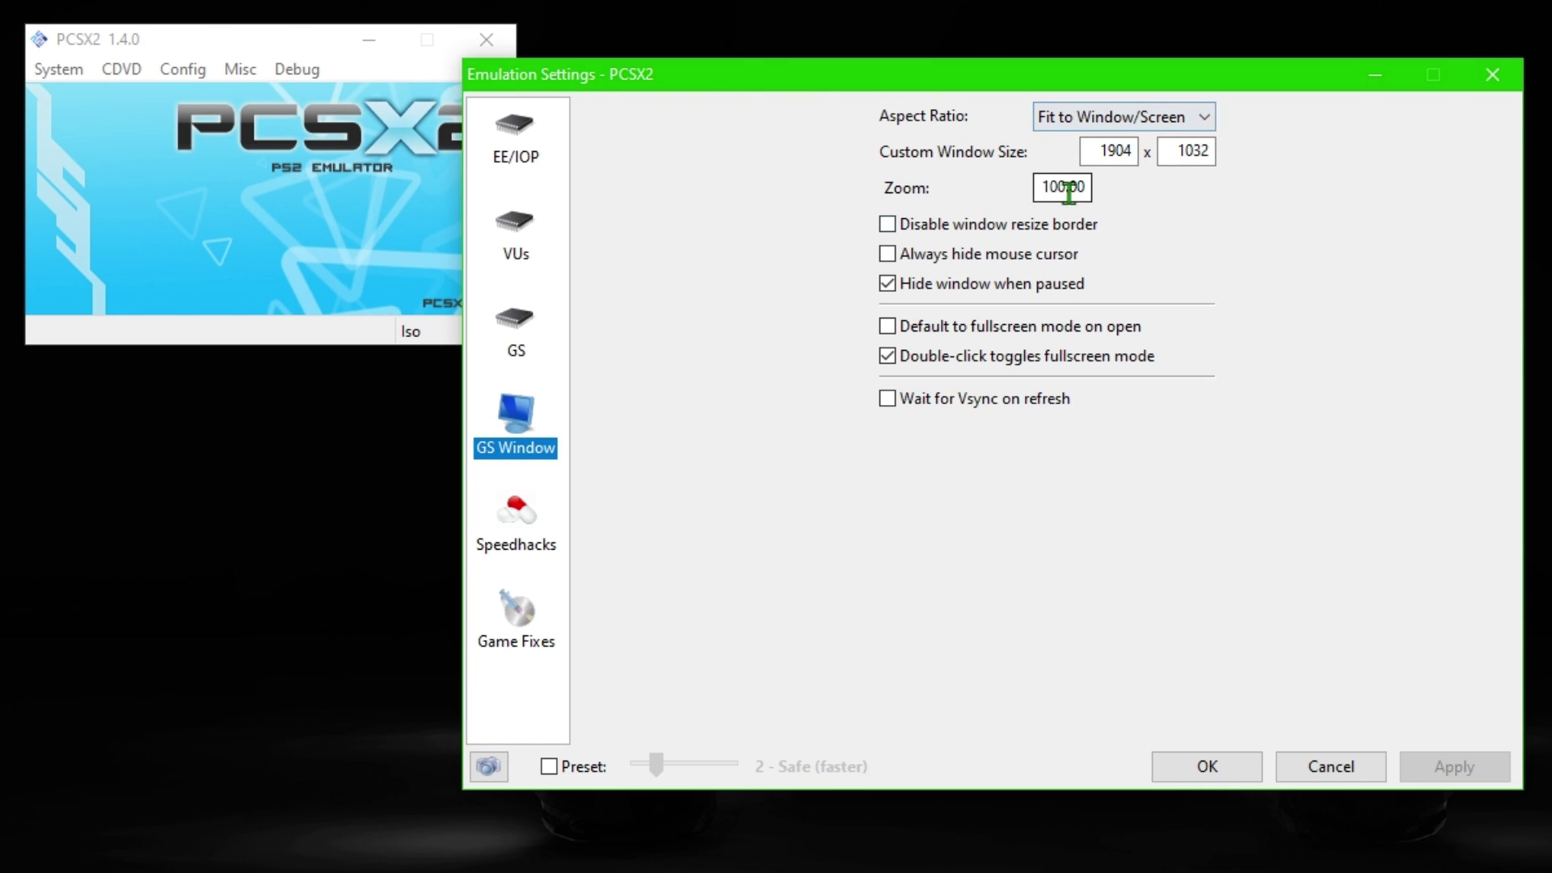
Step: Review the Speedhacks and Game Fixes pages, ending back on the EE/IOP recompiler options
left_click(537, 516)
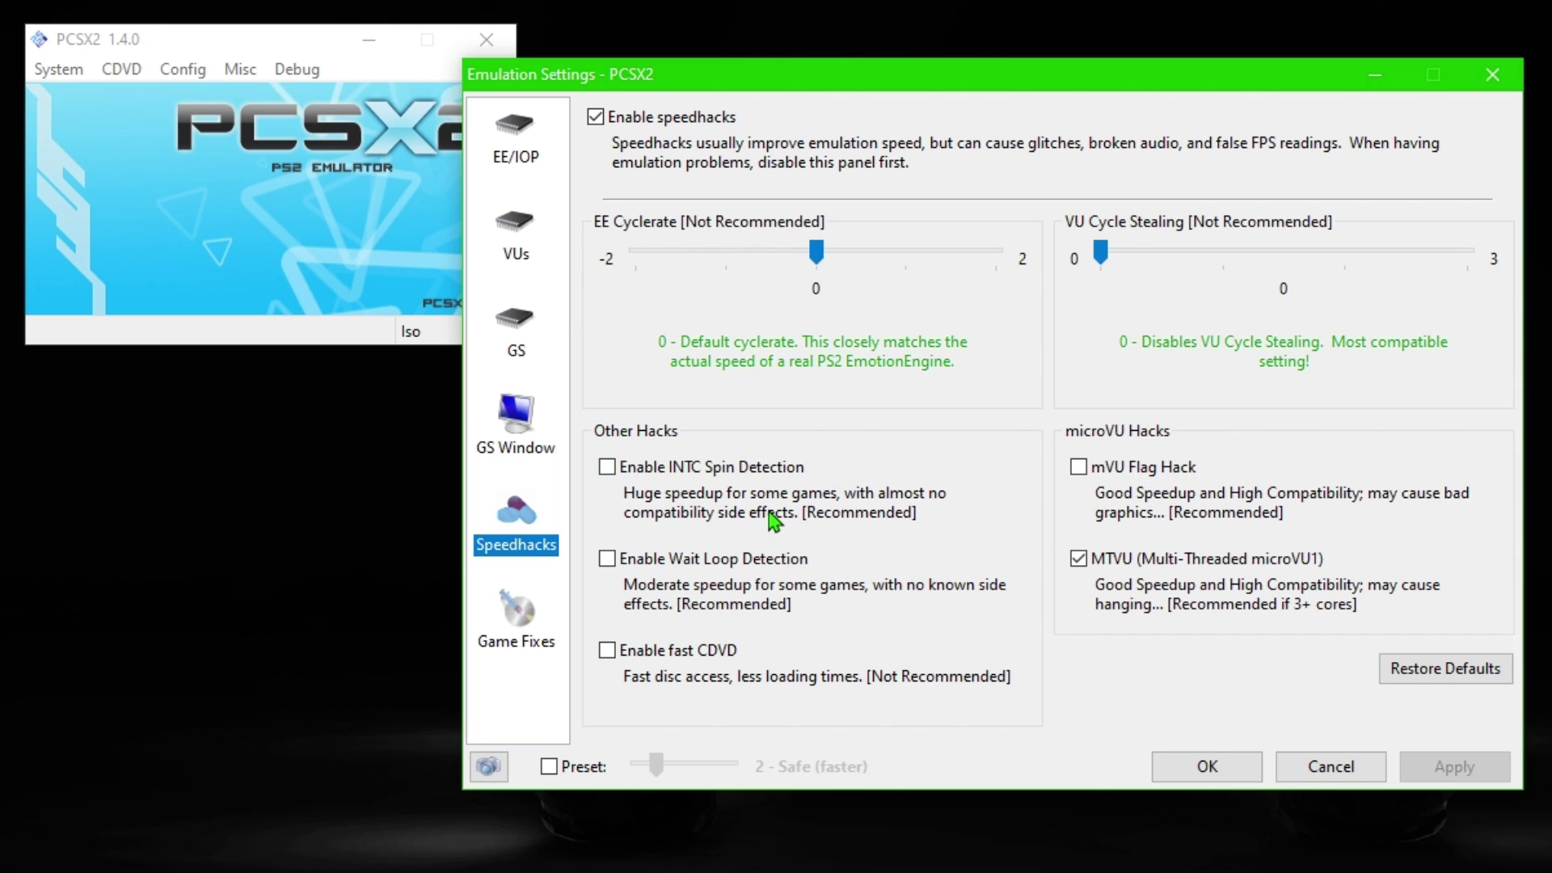
mouse_move(812, 505)
left_click(526, 608)
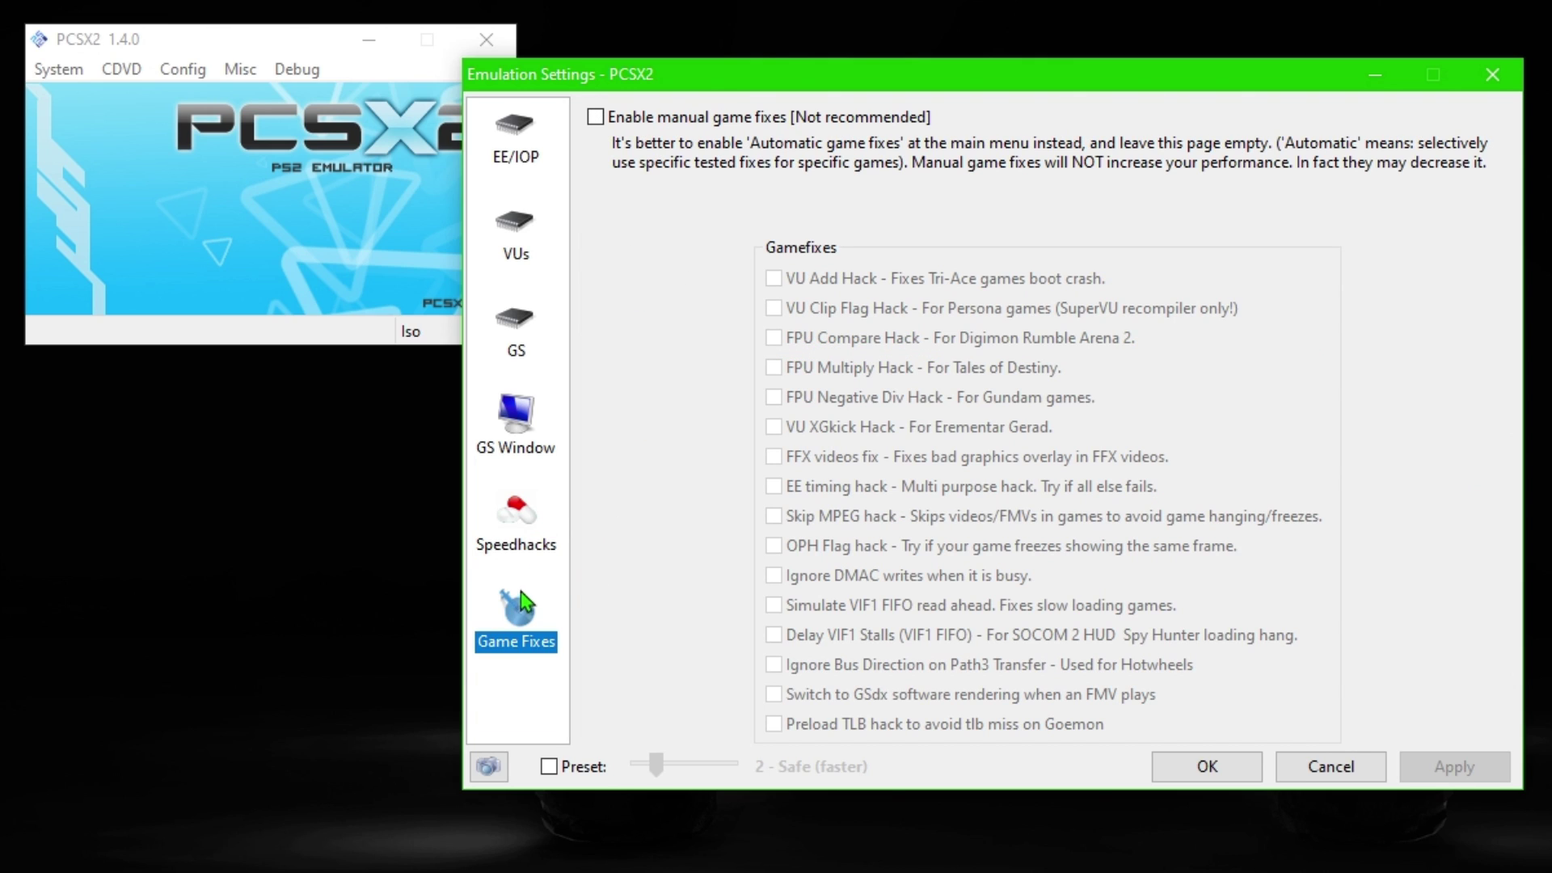
left_click(511, 145)
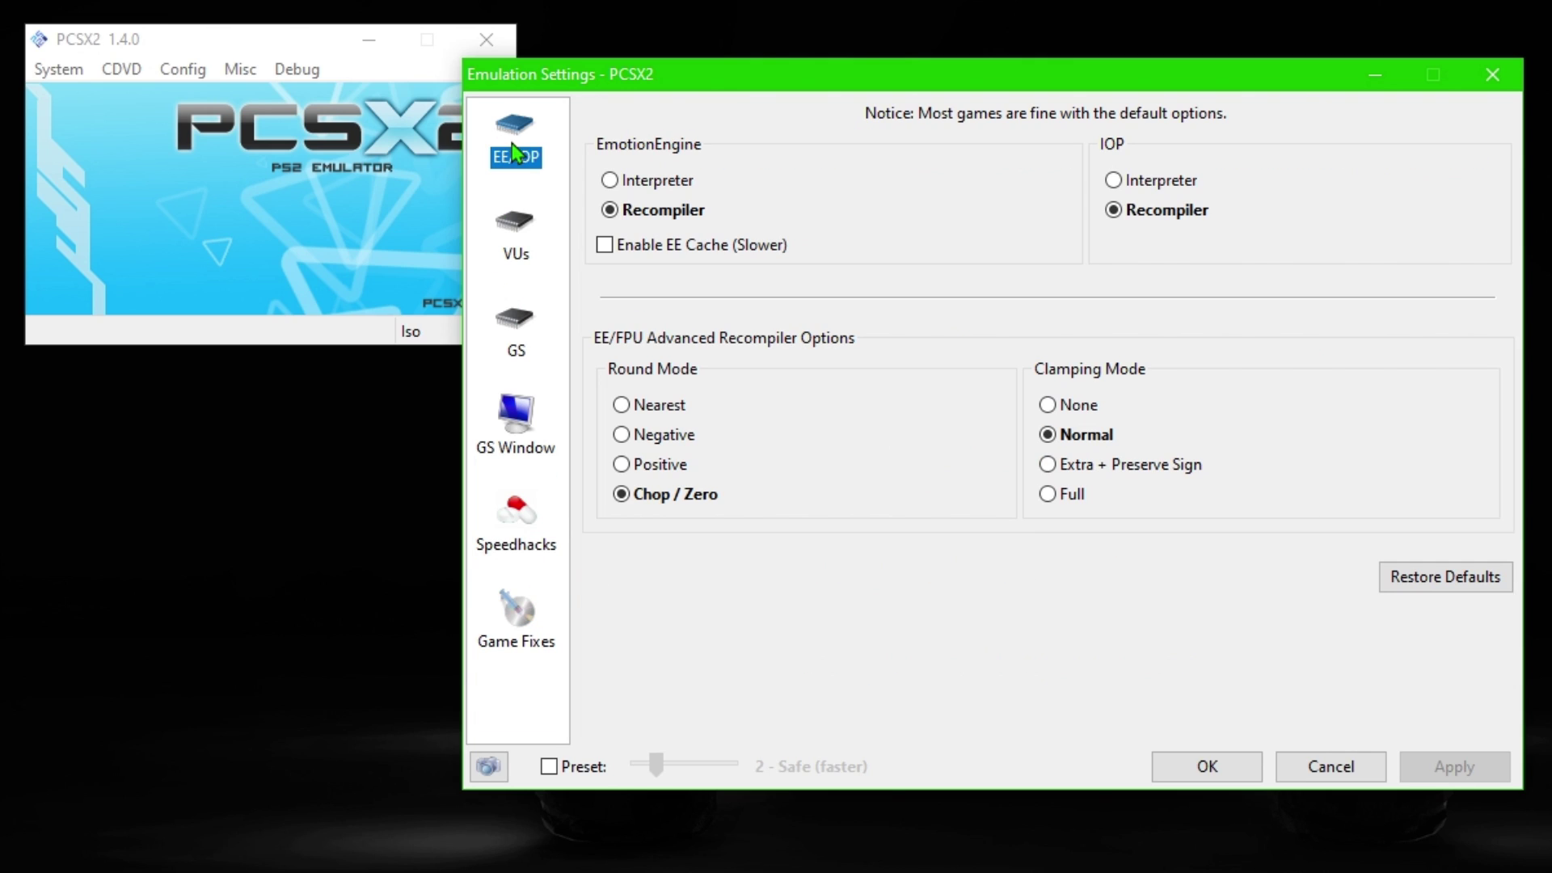
Step: Save the settings, then toggle the emulation Preset on and back off so it stays disabled
left_click(1227, 764)
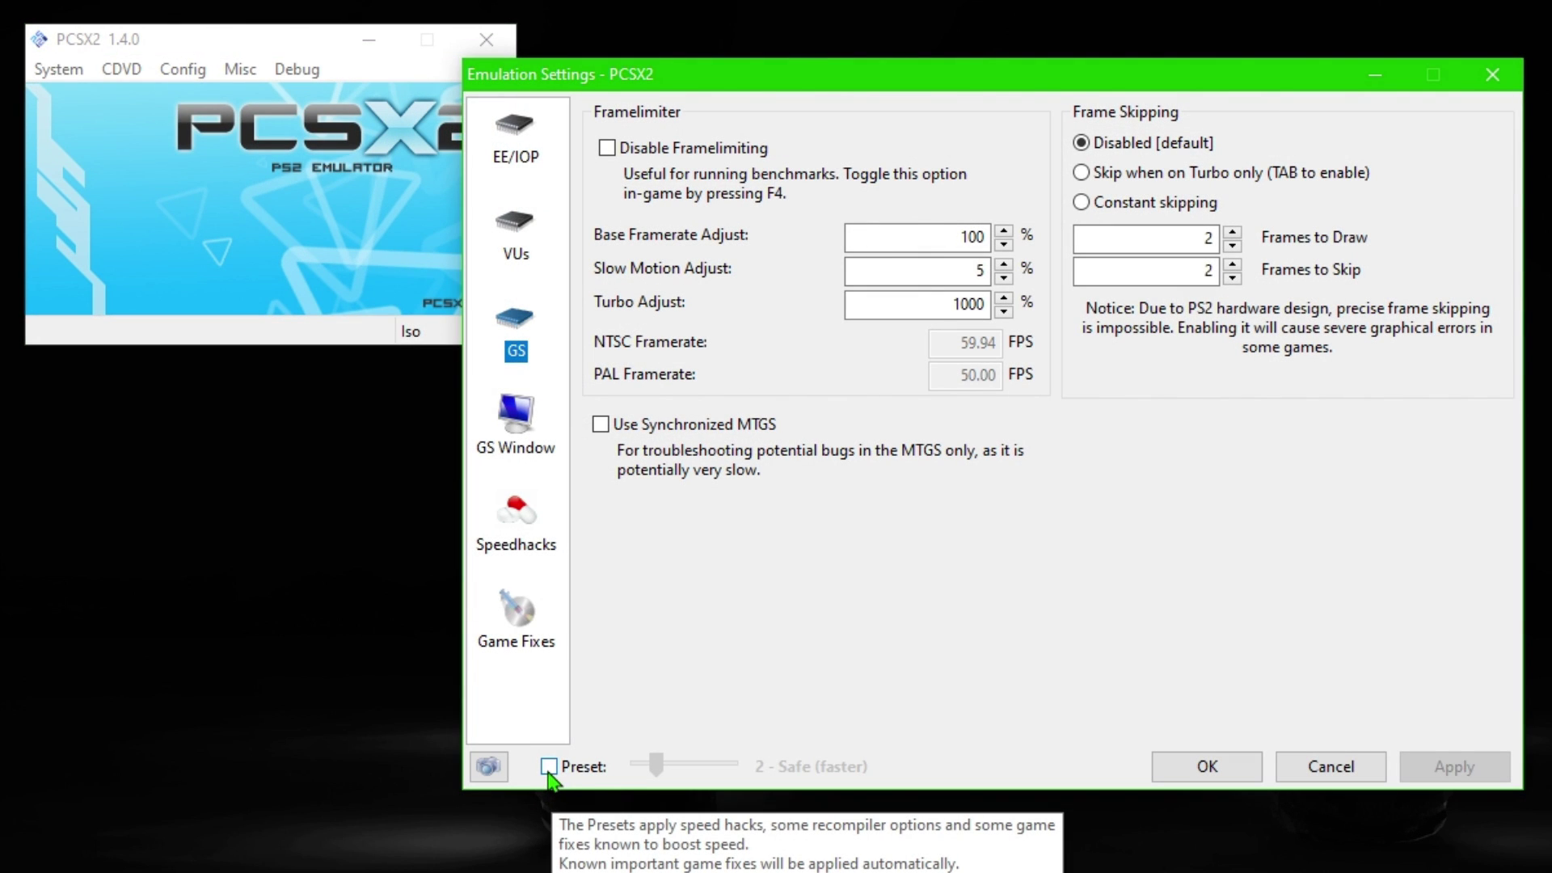
left_click(550, 768)
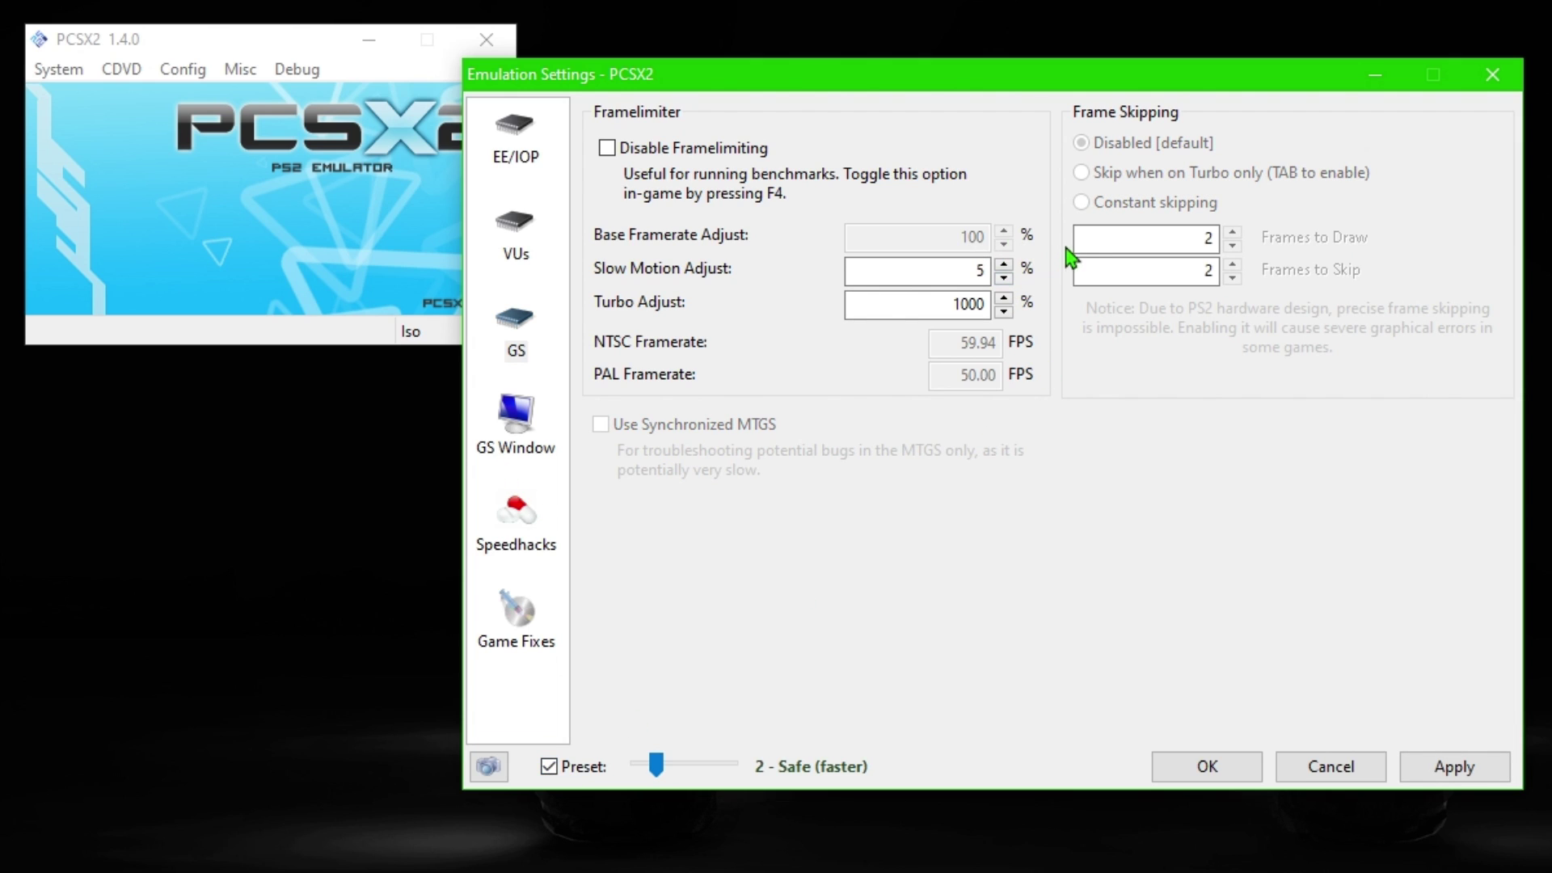
left_click(550, 768)
left_click(549, 768)
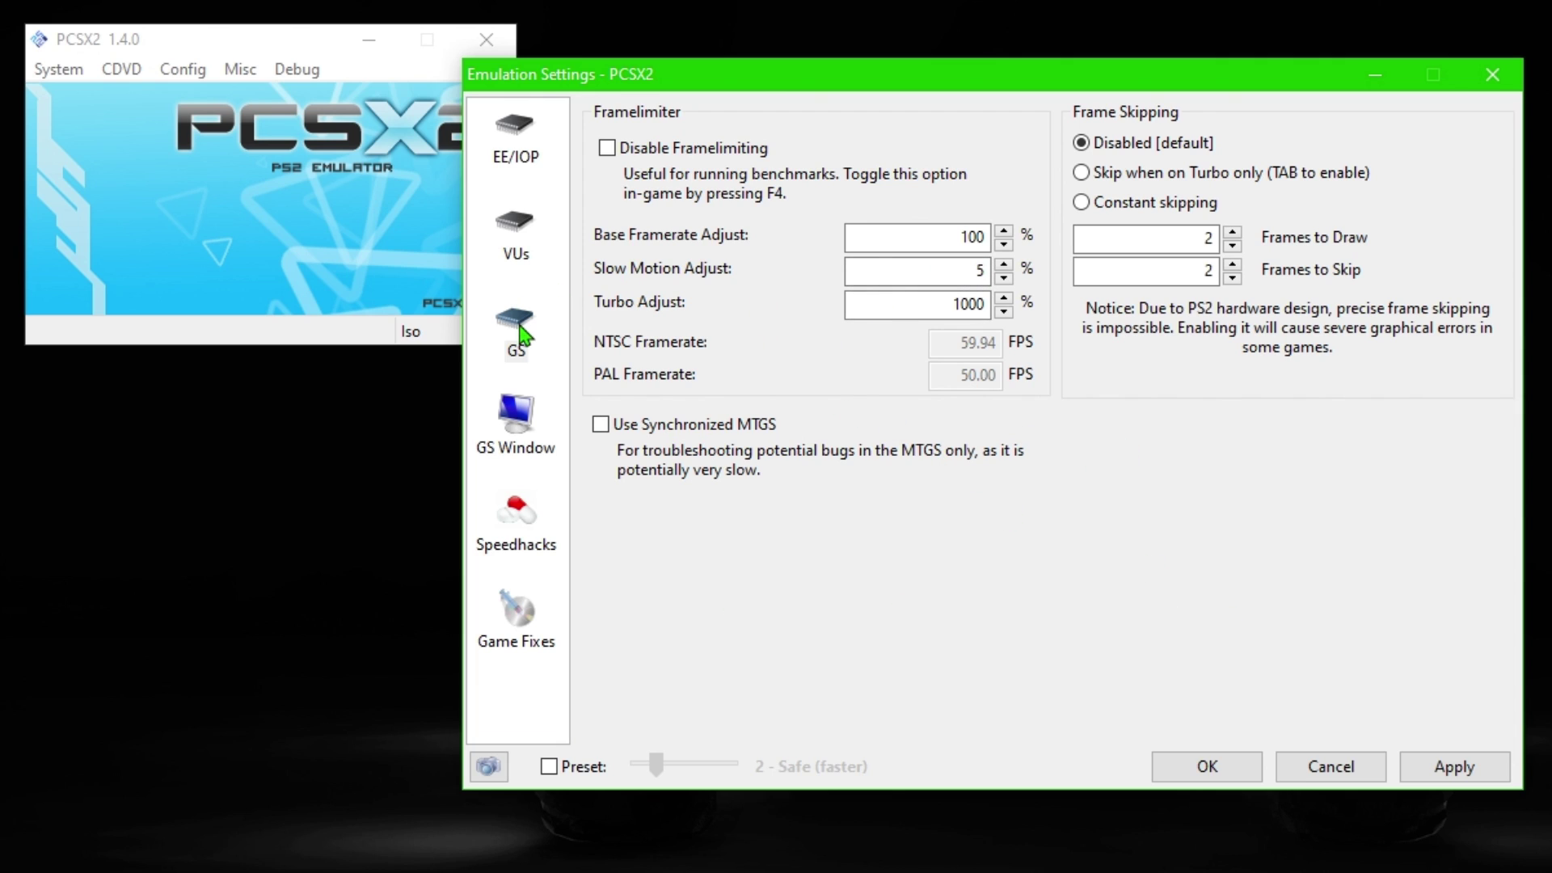
left_click(515, 424)
left_click(1468, 768)
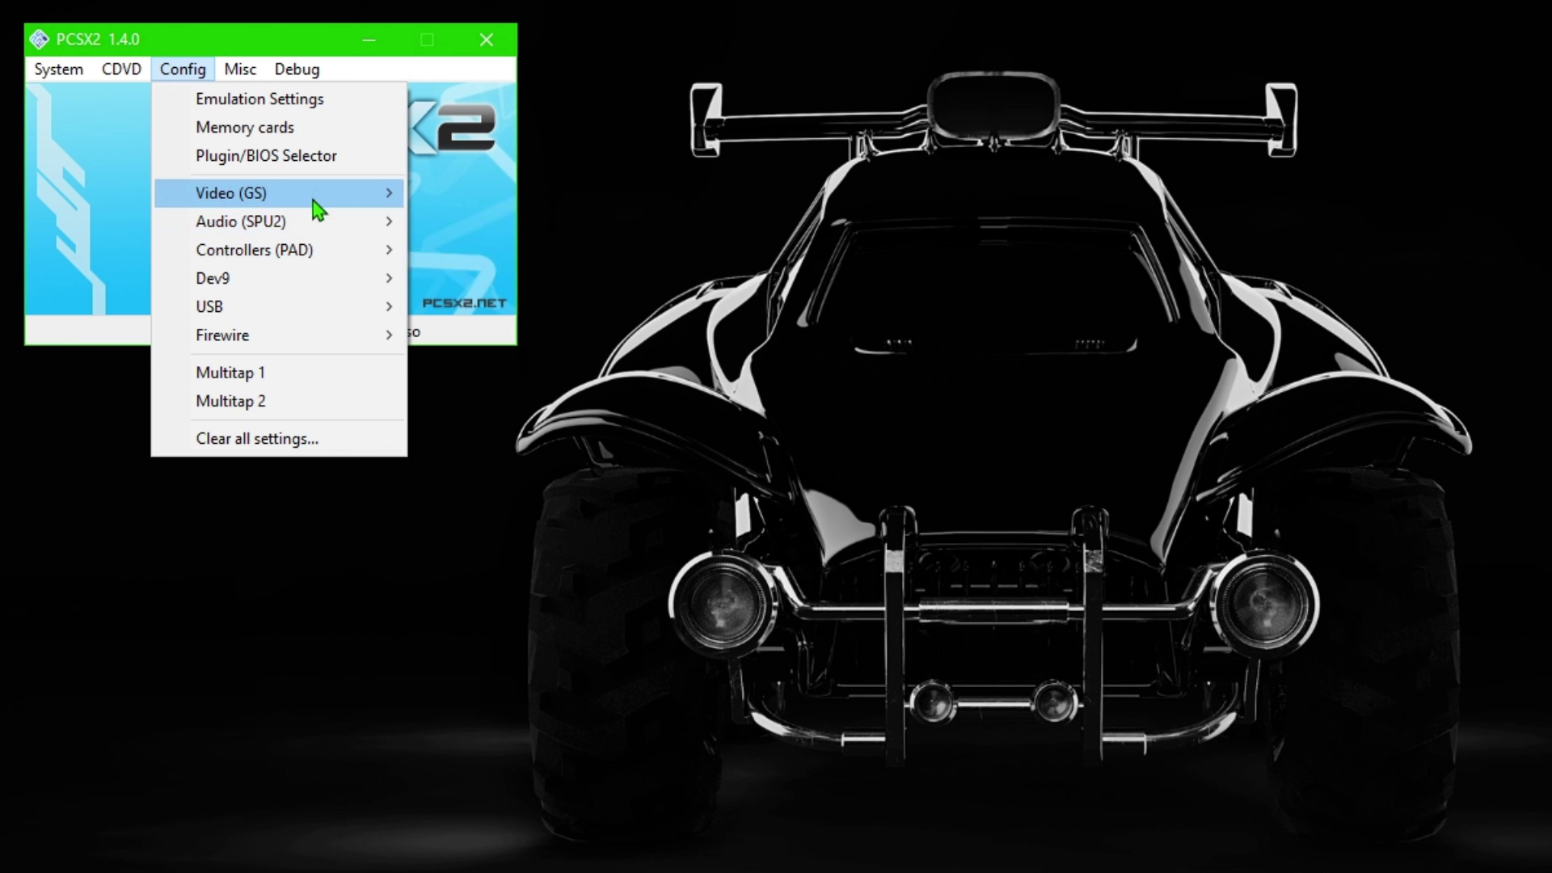
mouse_move(324, 238)
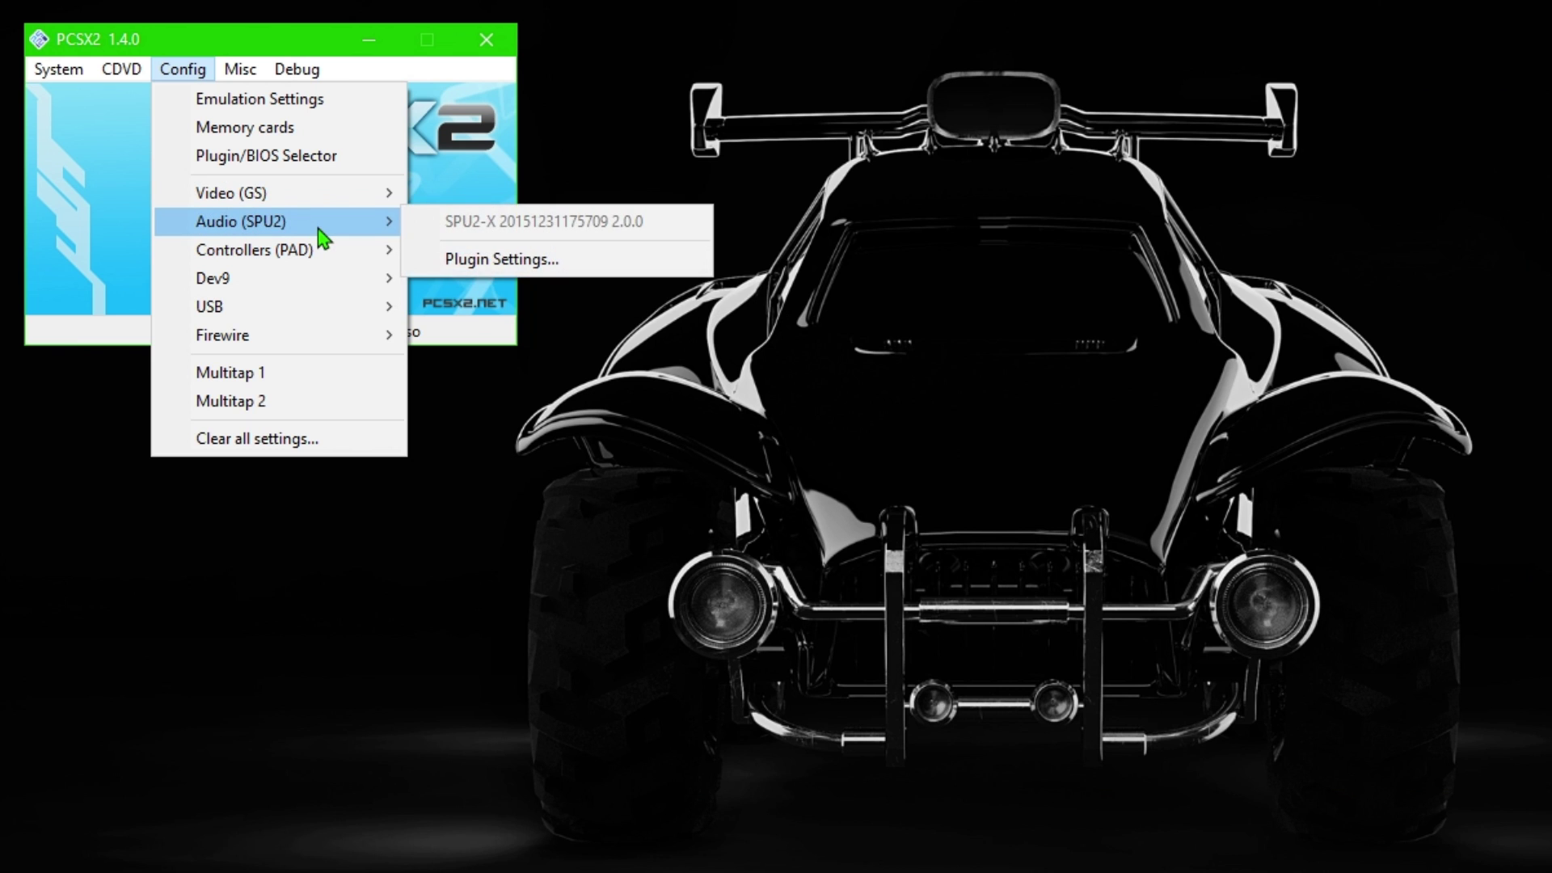
left_click(465, 260)
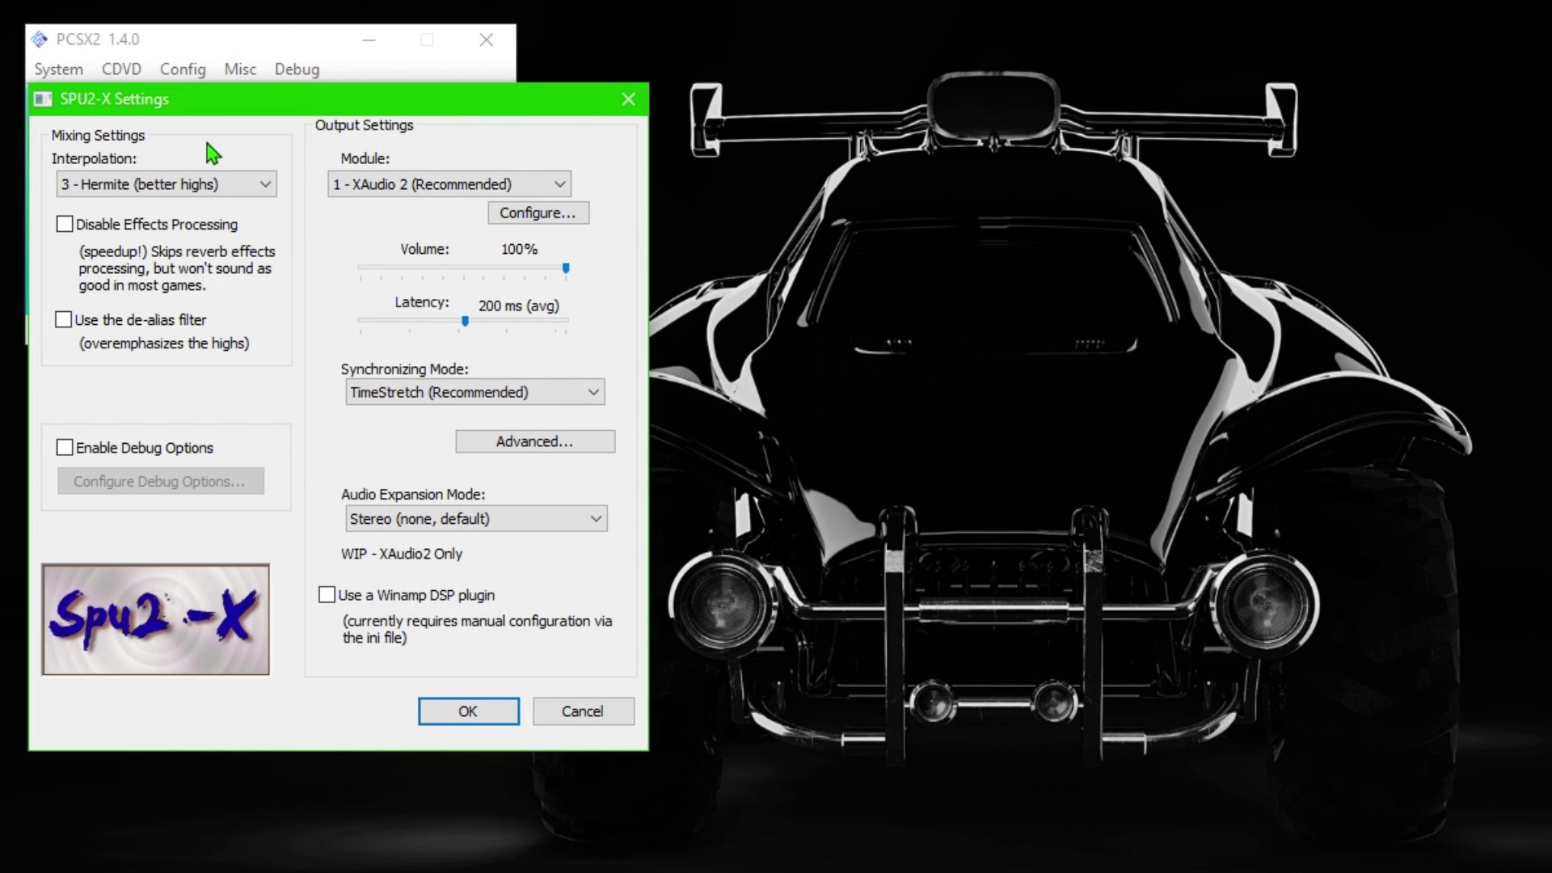
left_click(214, 186)
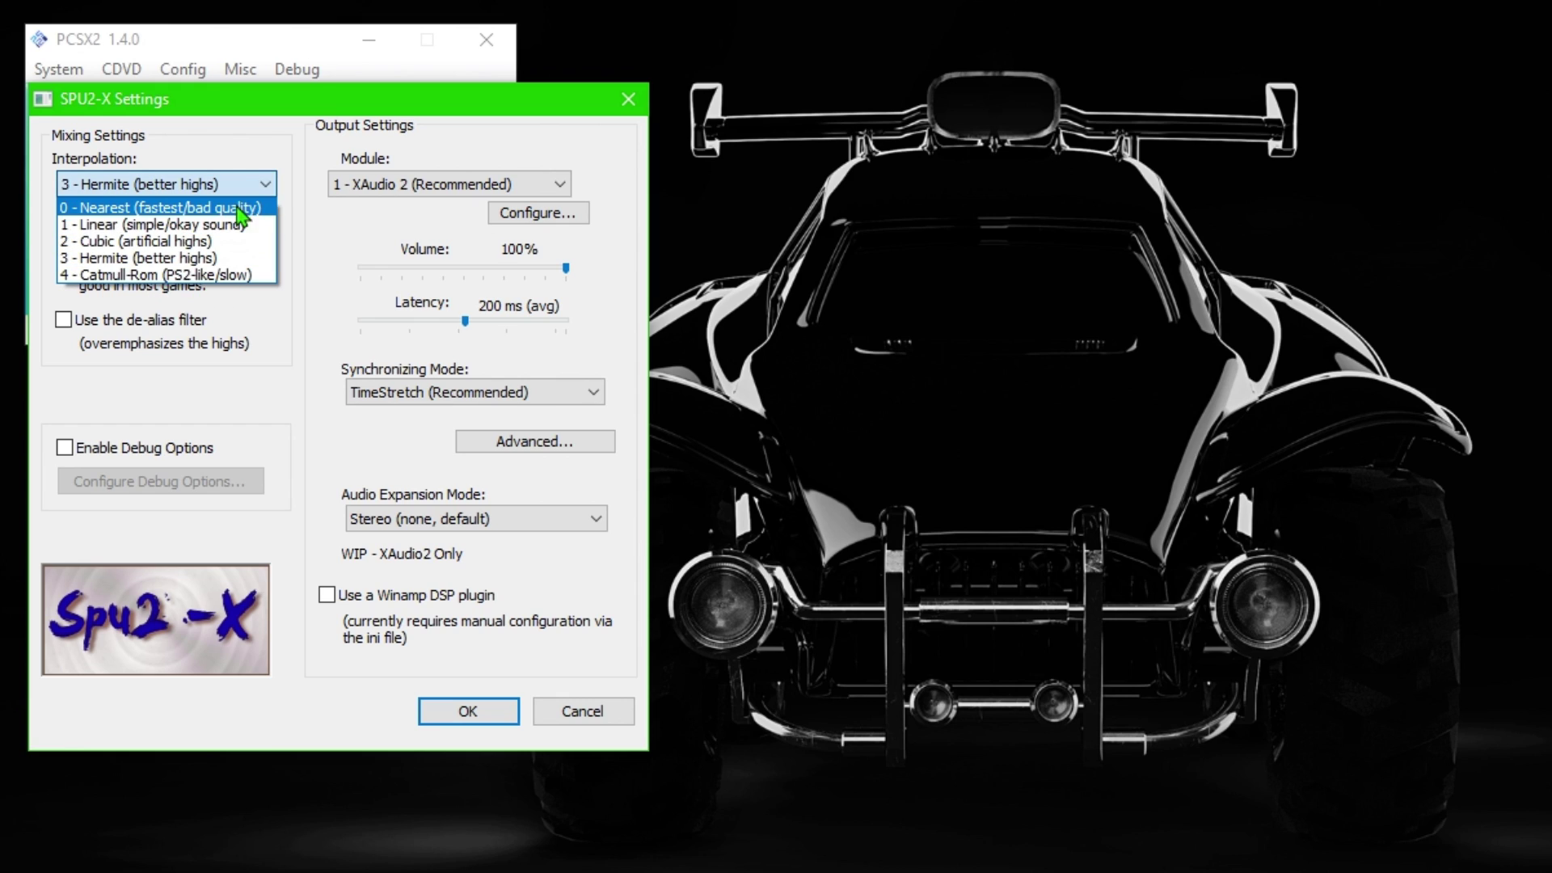
left_click(221, 181)
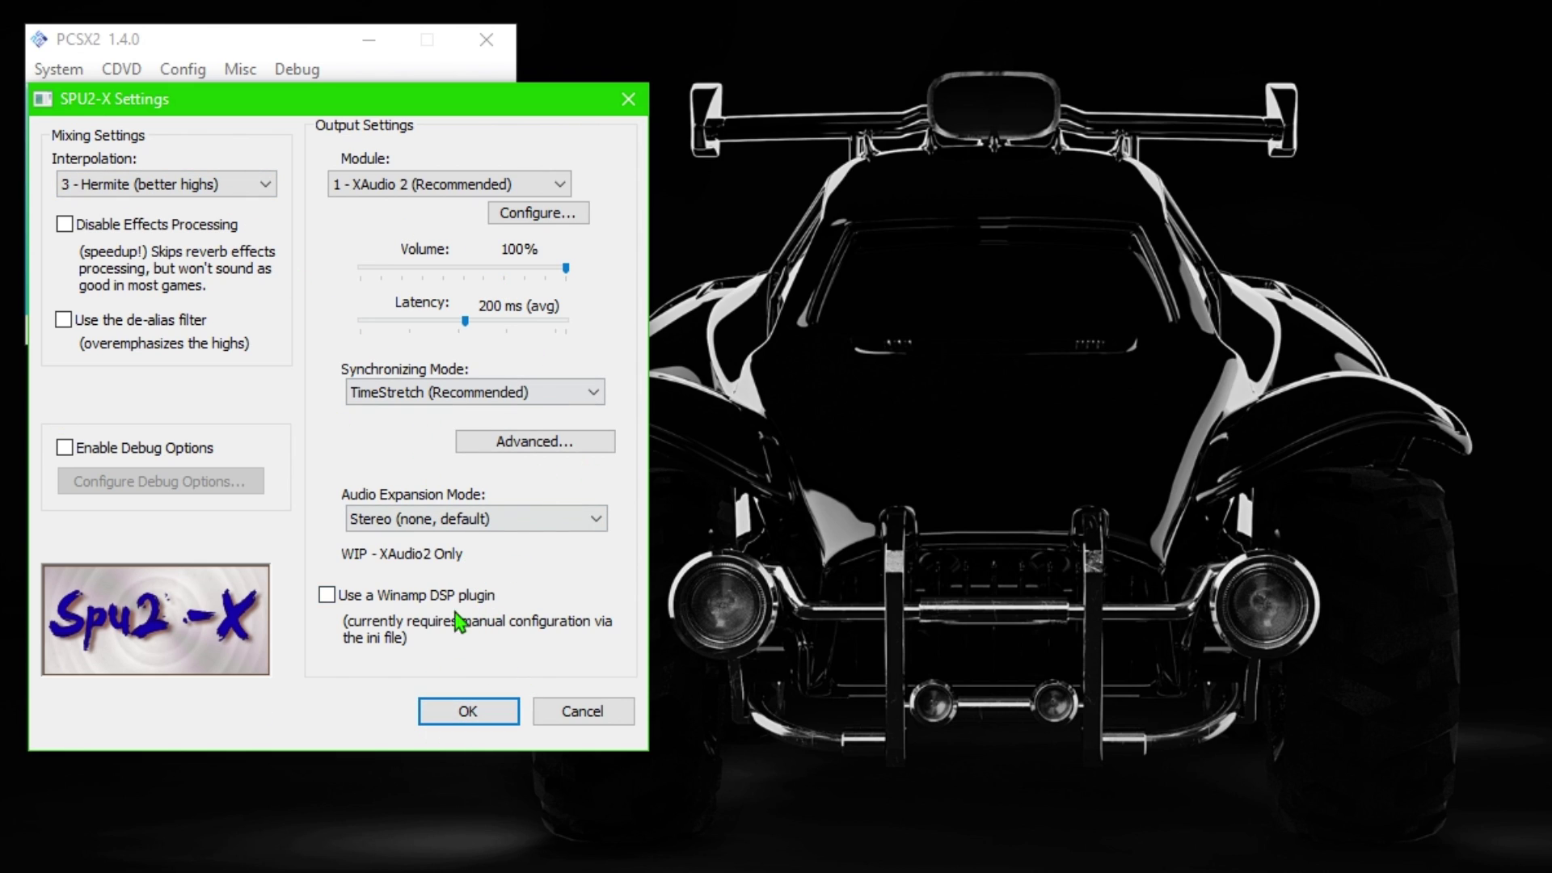
left_click(498, 445)
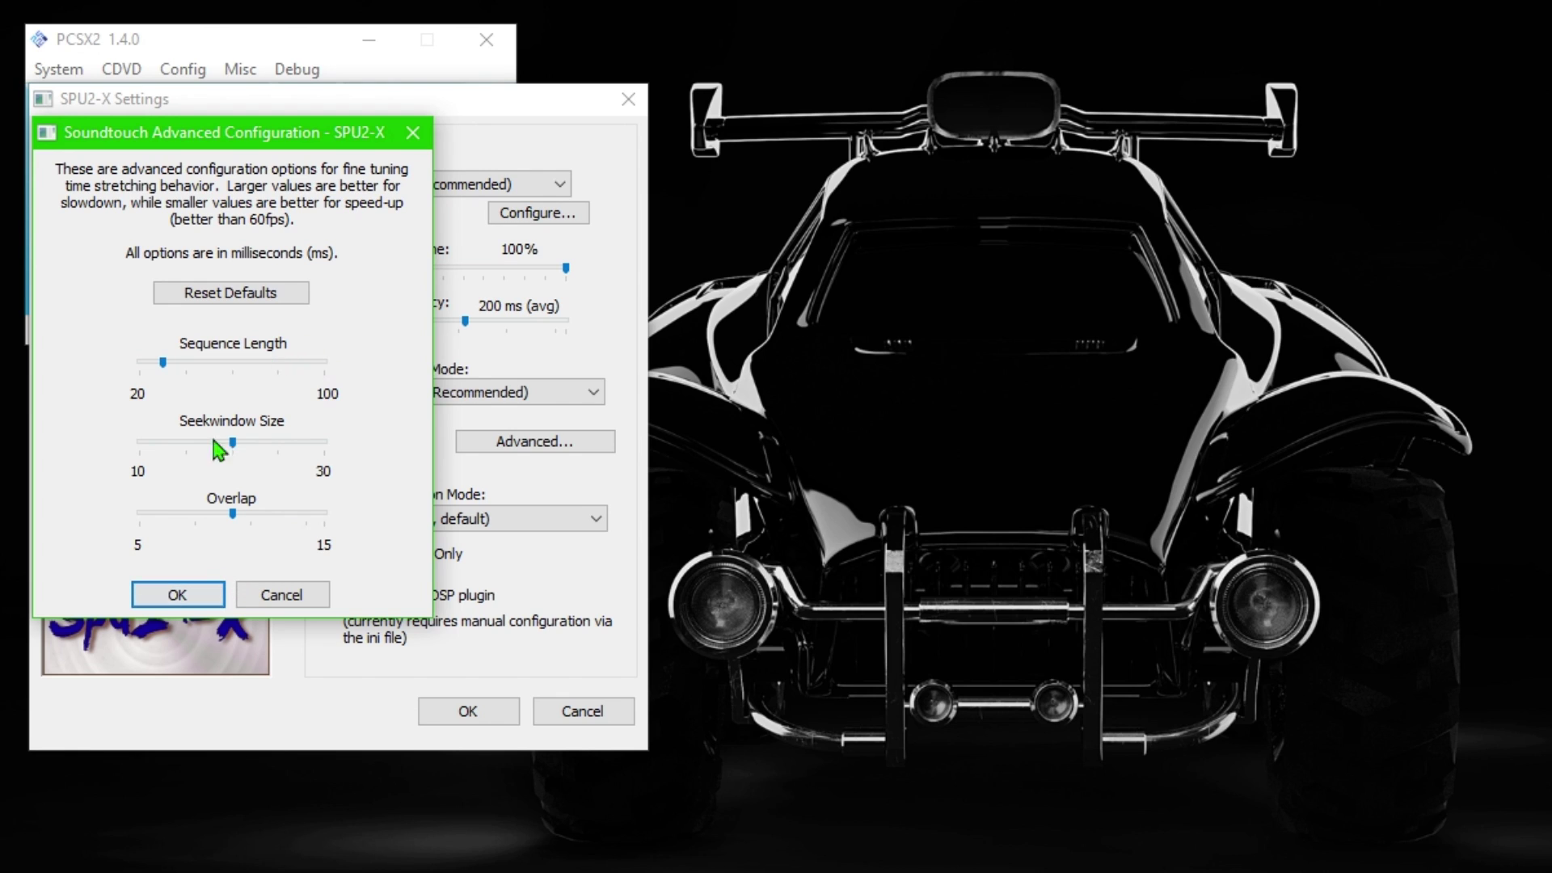
left_click(188, 598)
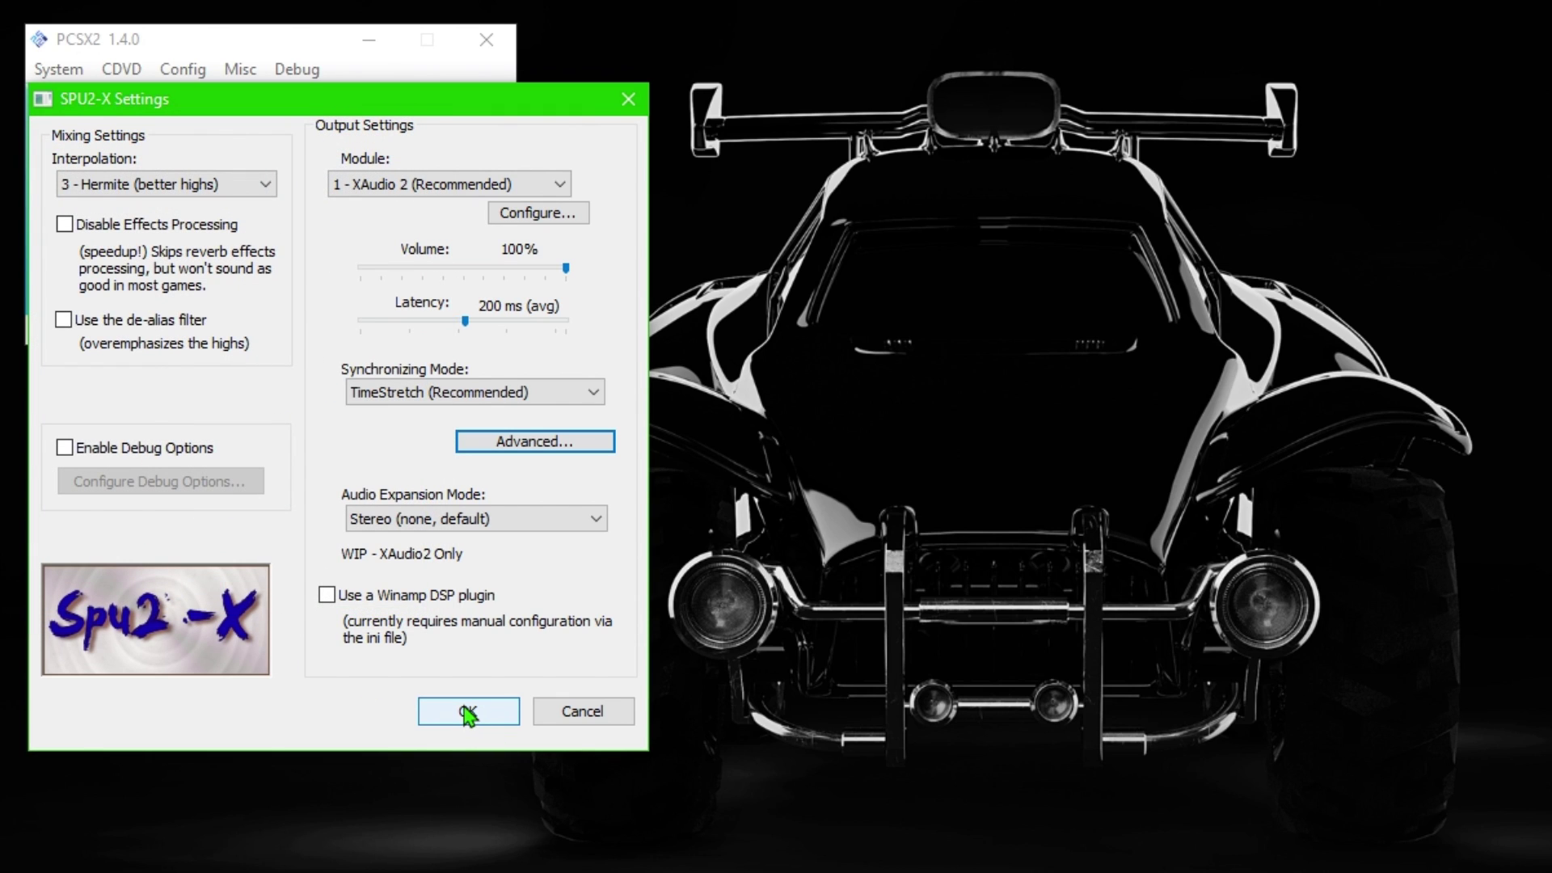
left_click(469, 713)
left_click(183, 69)
Step: Open GSdx Plugin Settings, keeping Full (Safest) CRC hacks and Default Hardware Device adapter
mouse_move(344, 198)
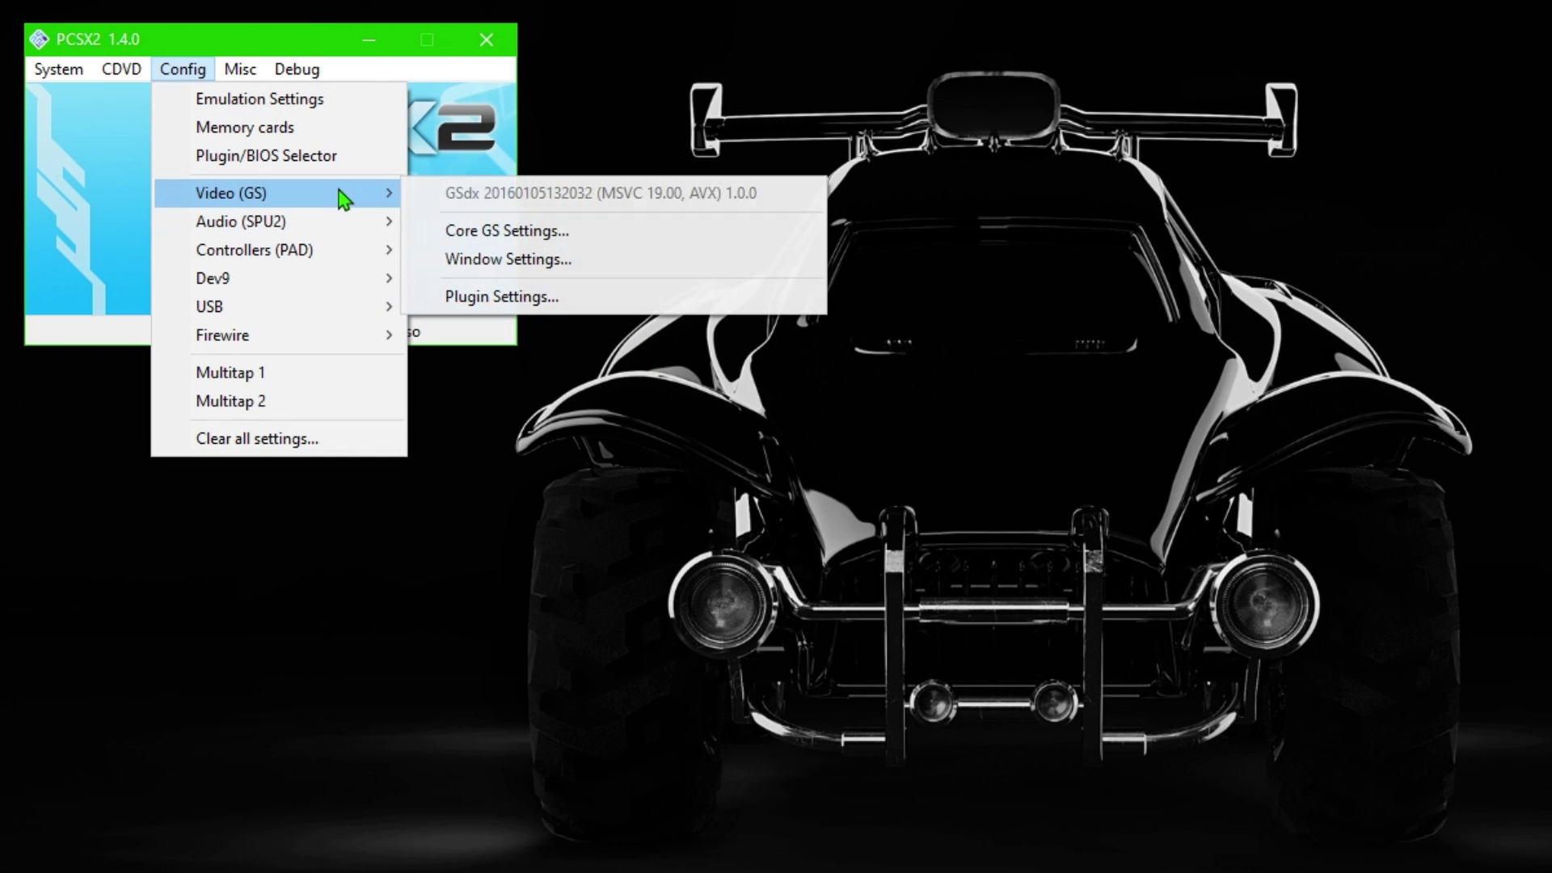
left_click(501, 297)
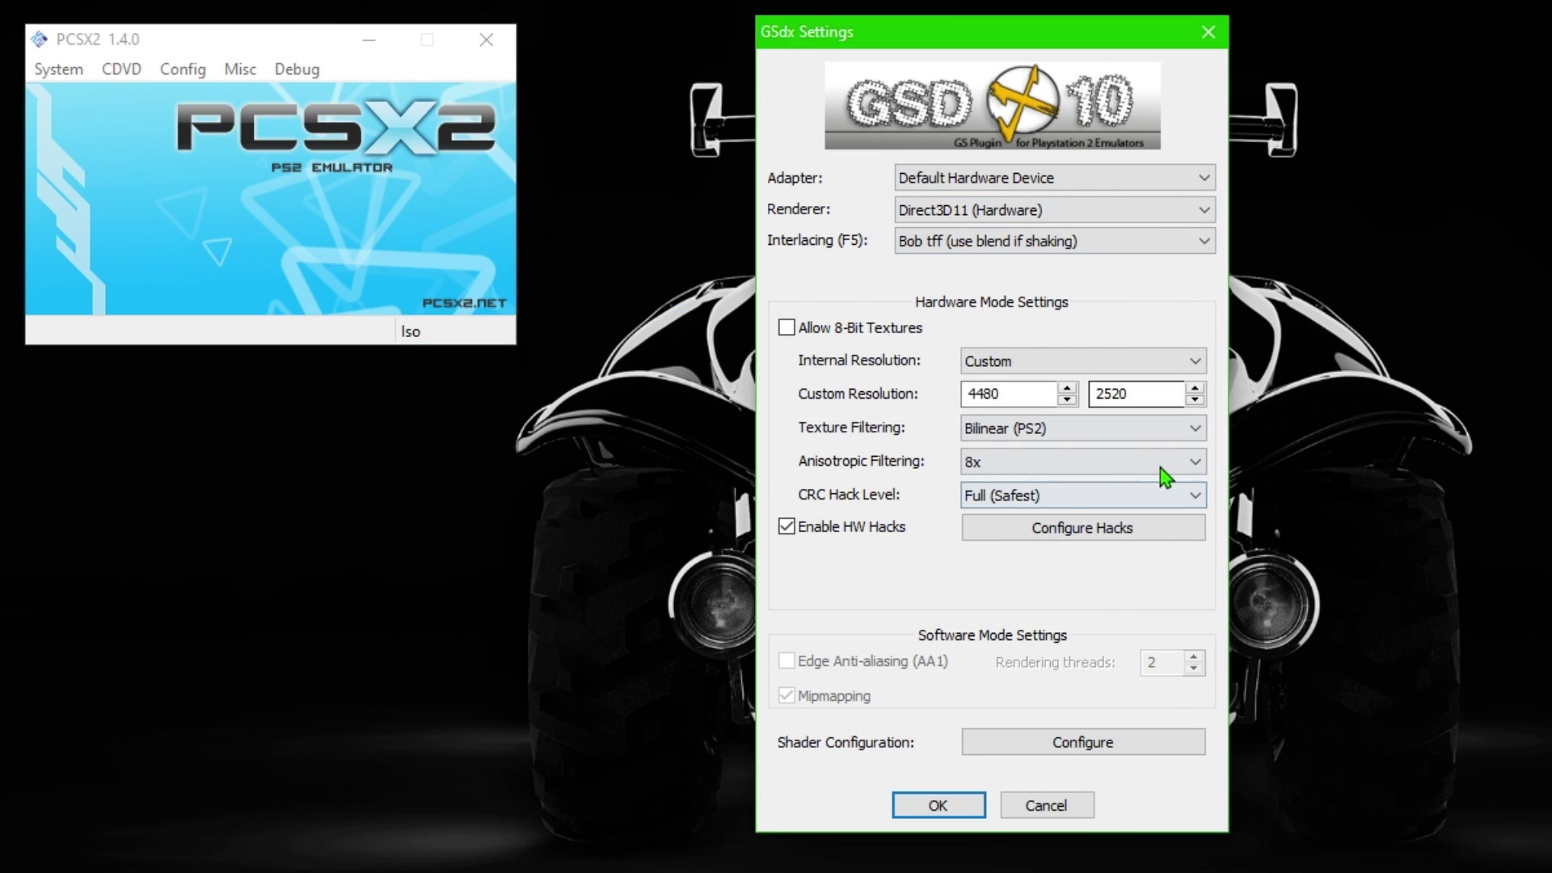
mouse_move(1067, 507)
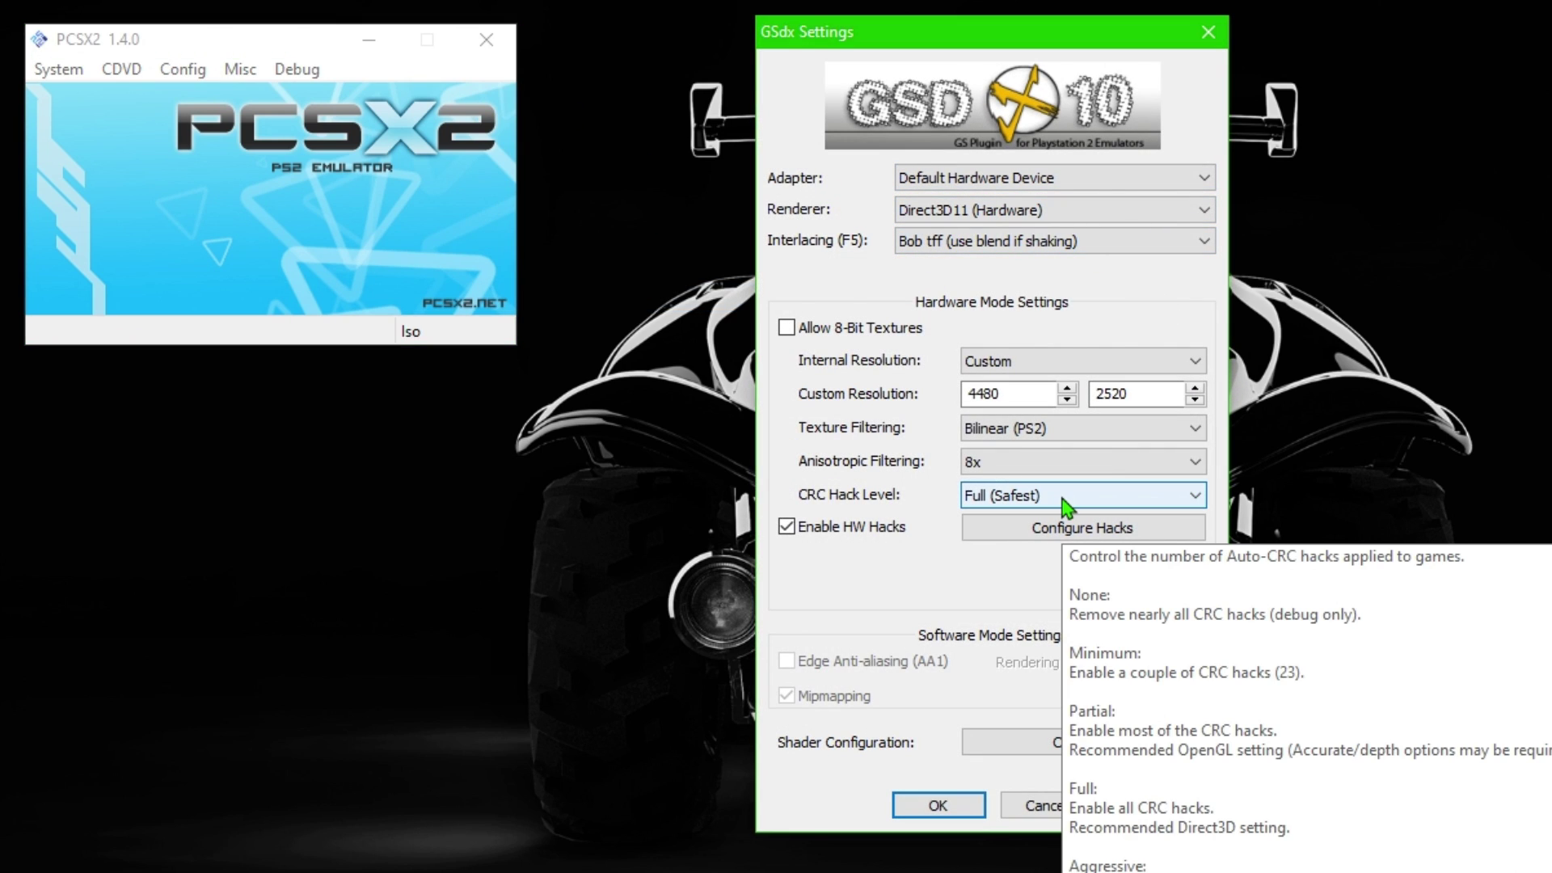
left_click(1061, 499)
left_click(1023, 570)
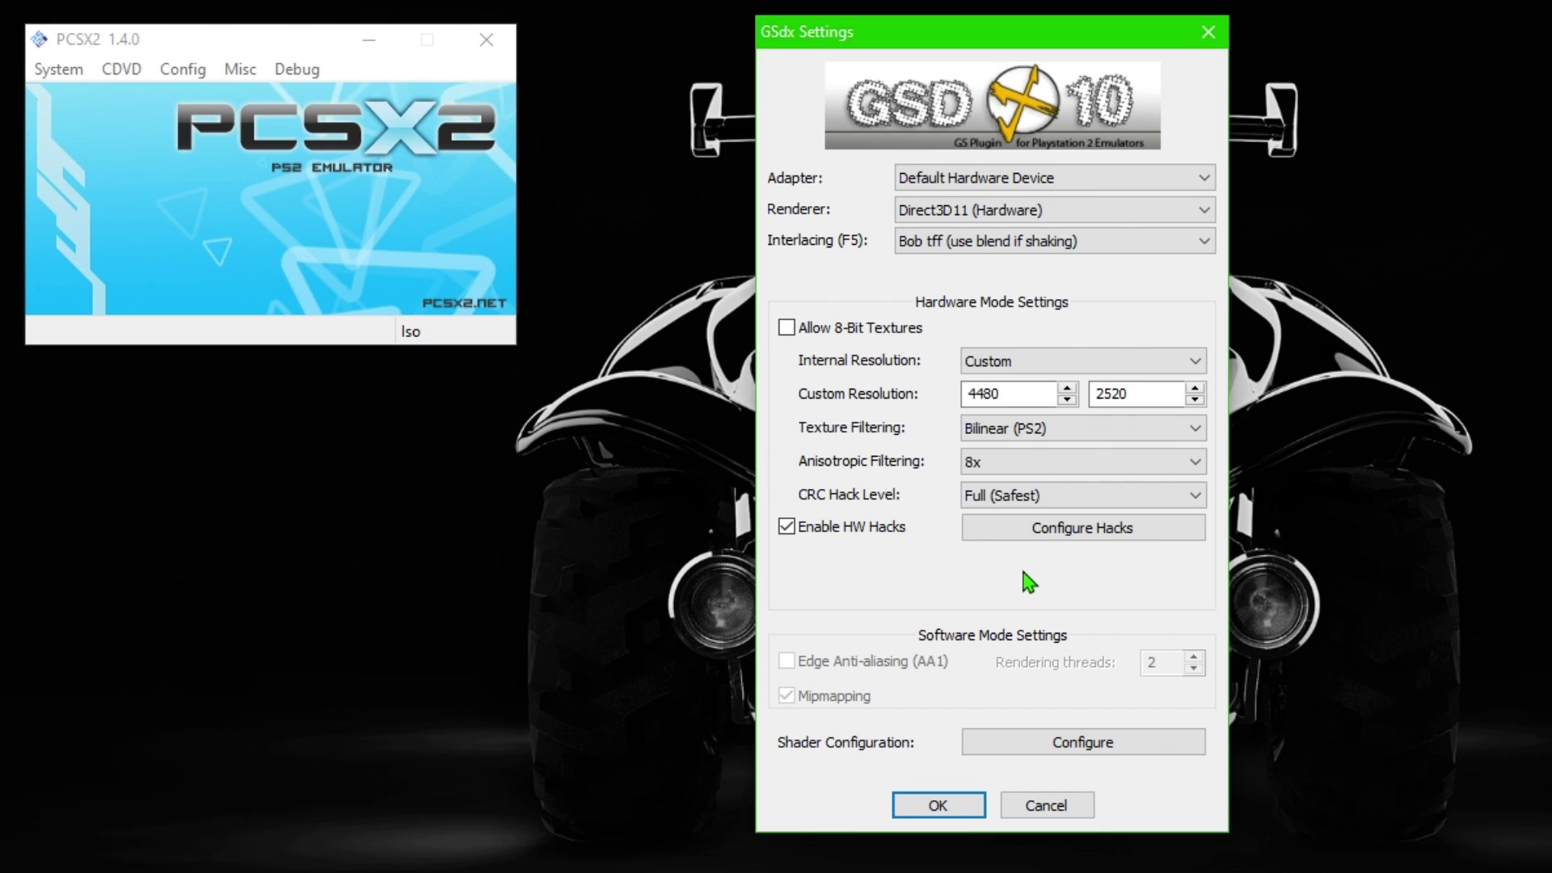
left_click(969, 181)
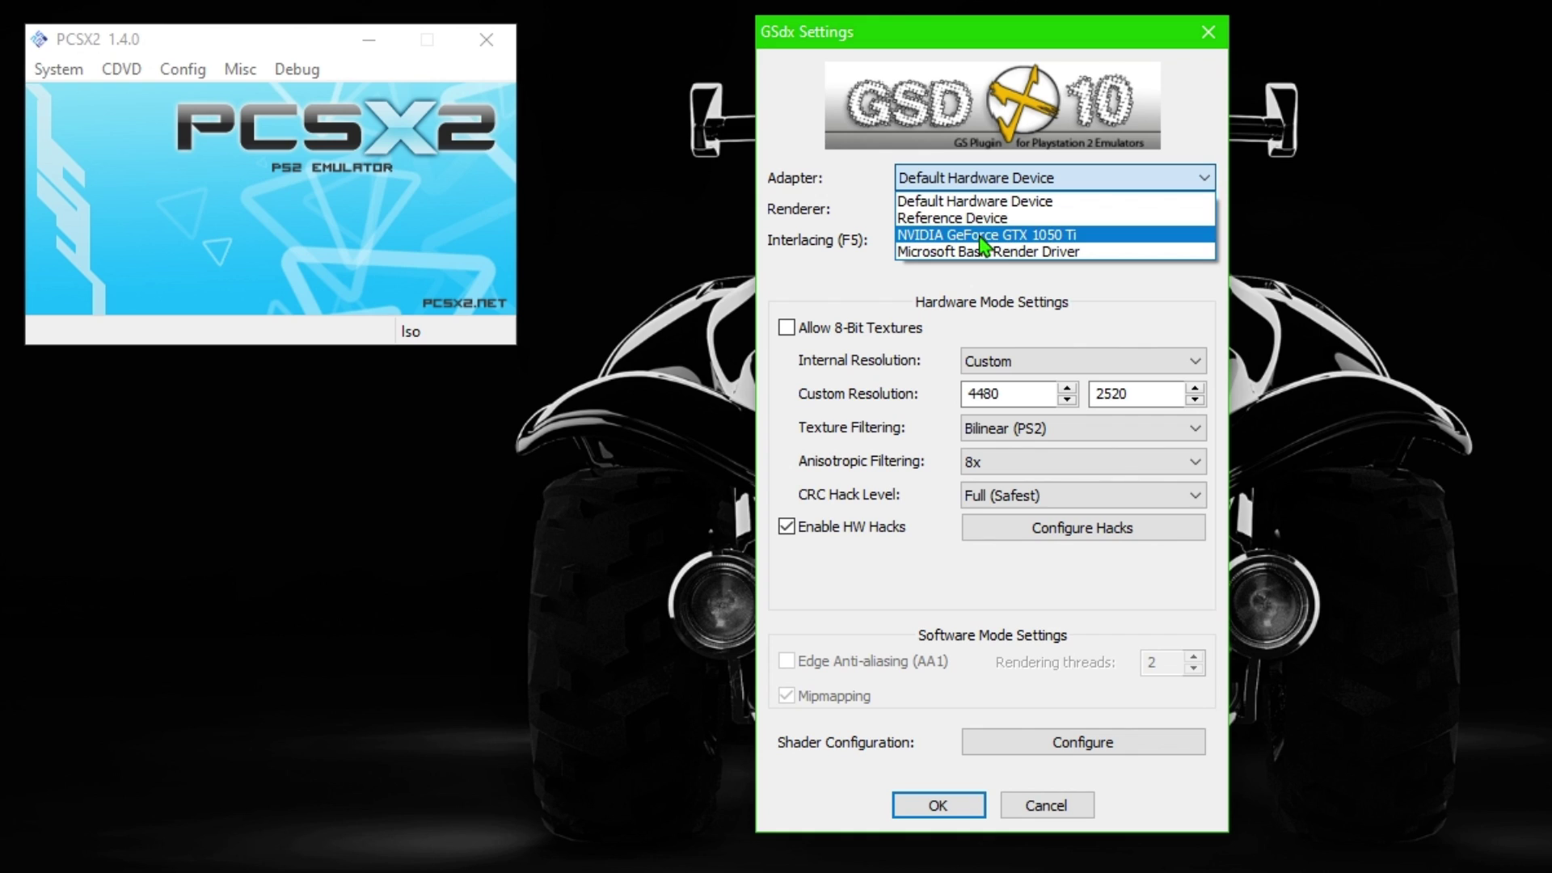
left_click(1007, 175)
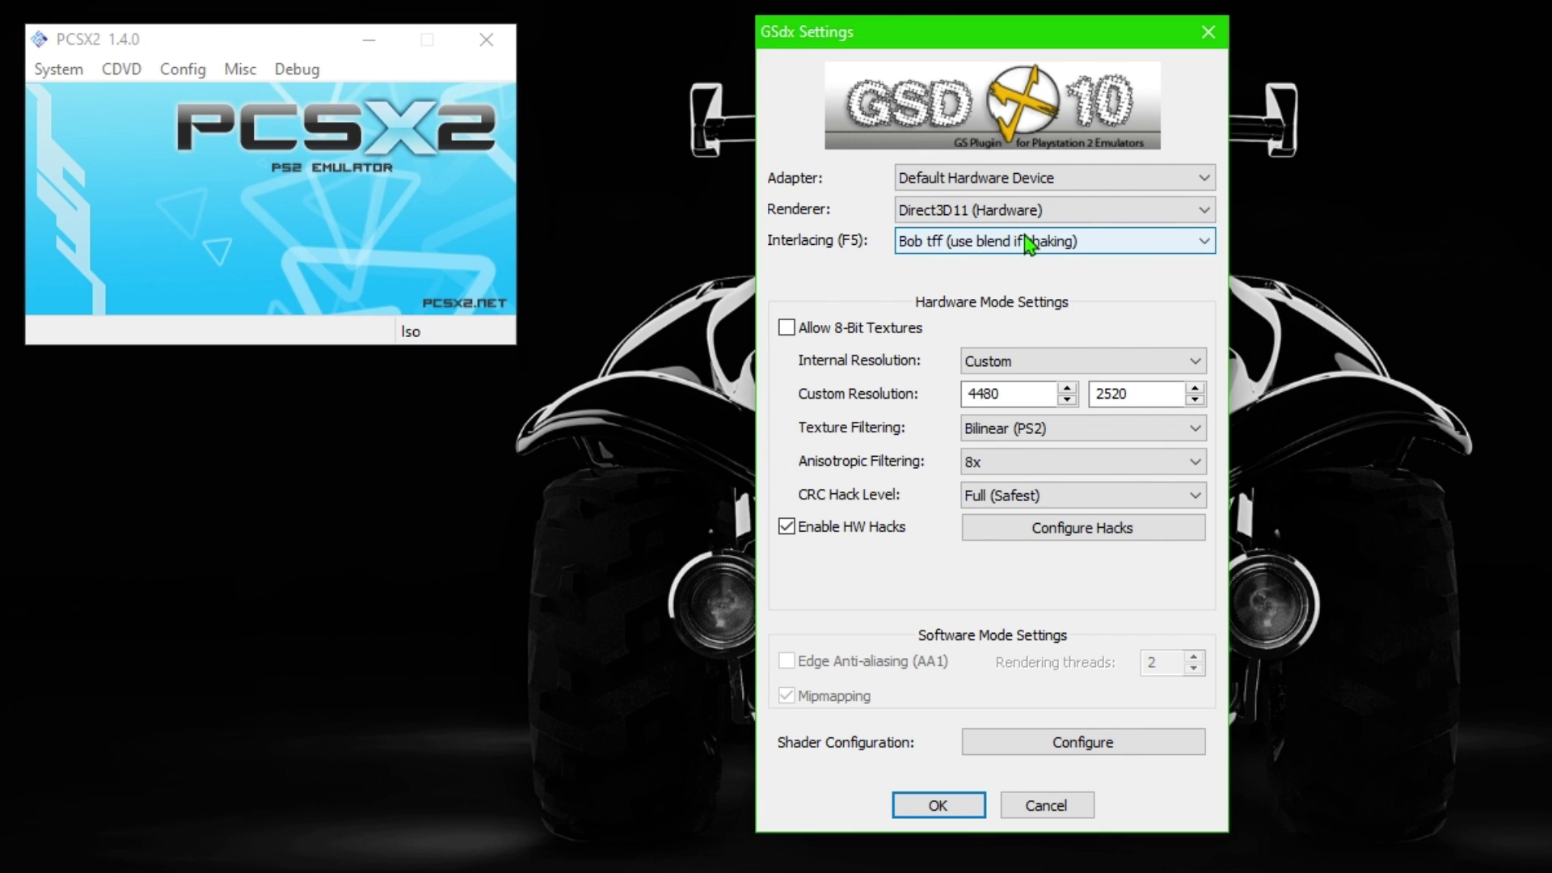
Step: Open the hardware hacks and keep Sprite at Off and Round Sprite at Full
left_click(1001, 540)
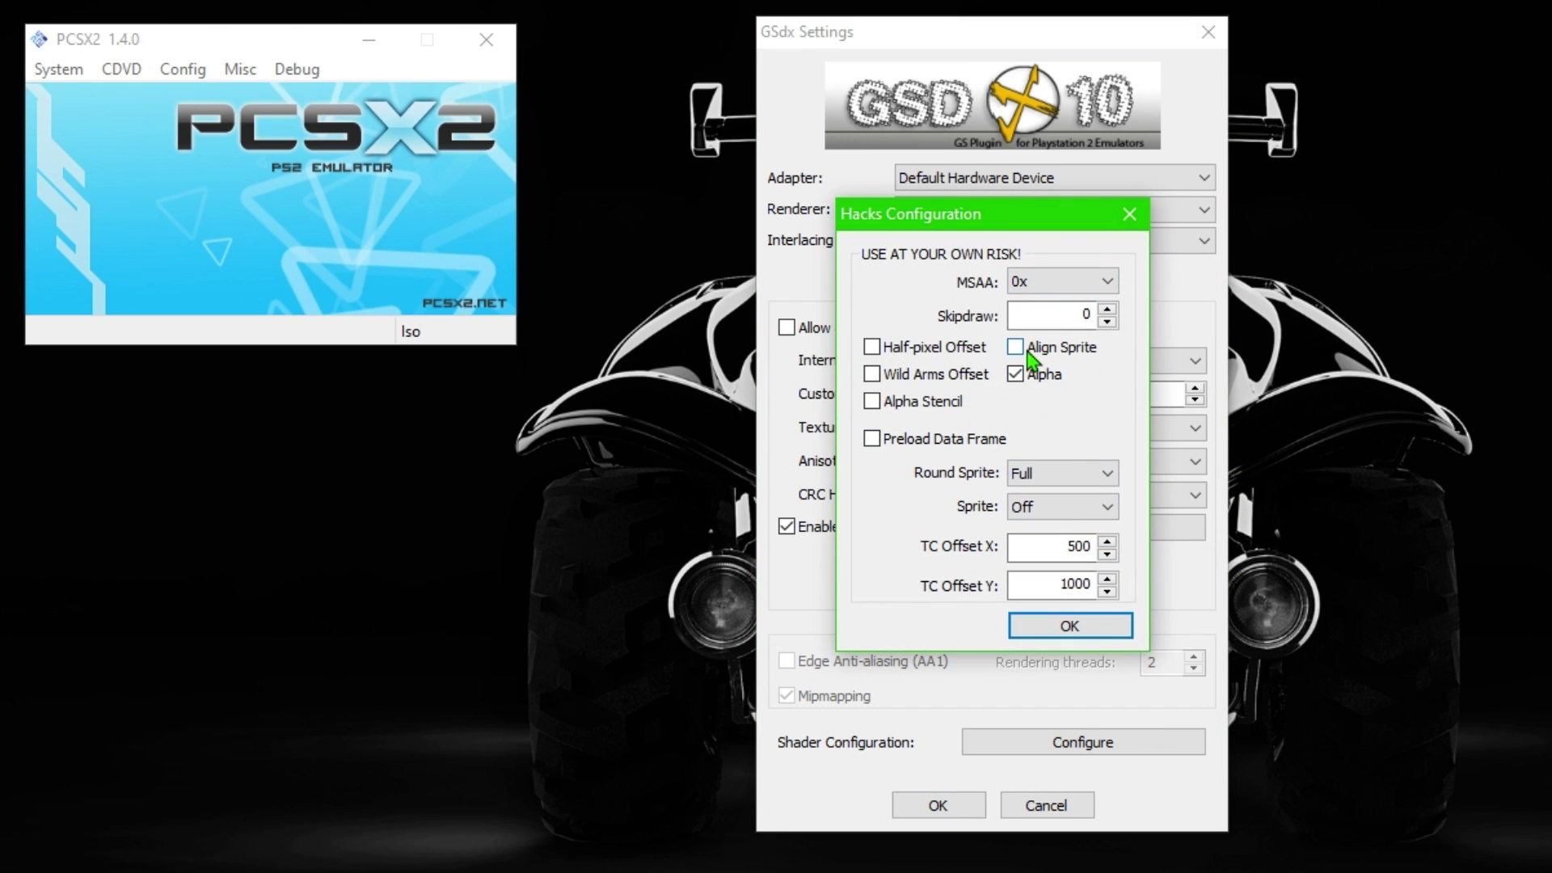
mouse_move(1032, 362)
left_click(1047, 509)
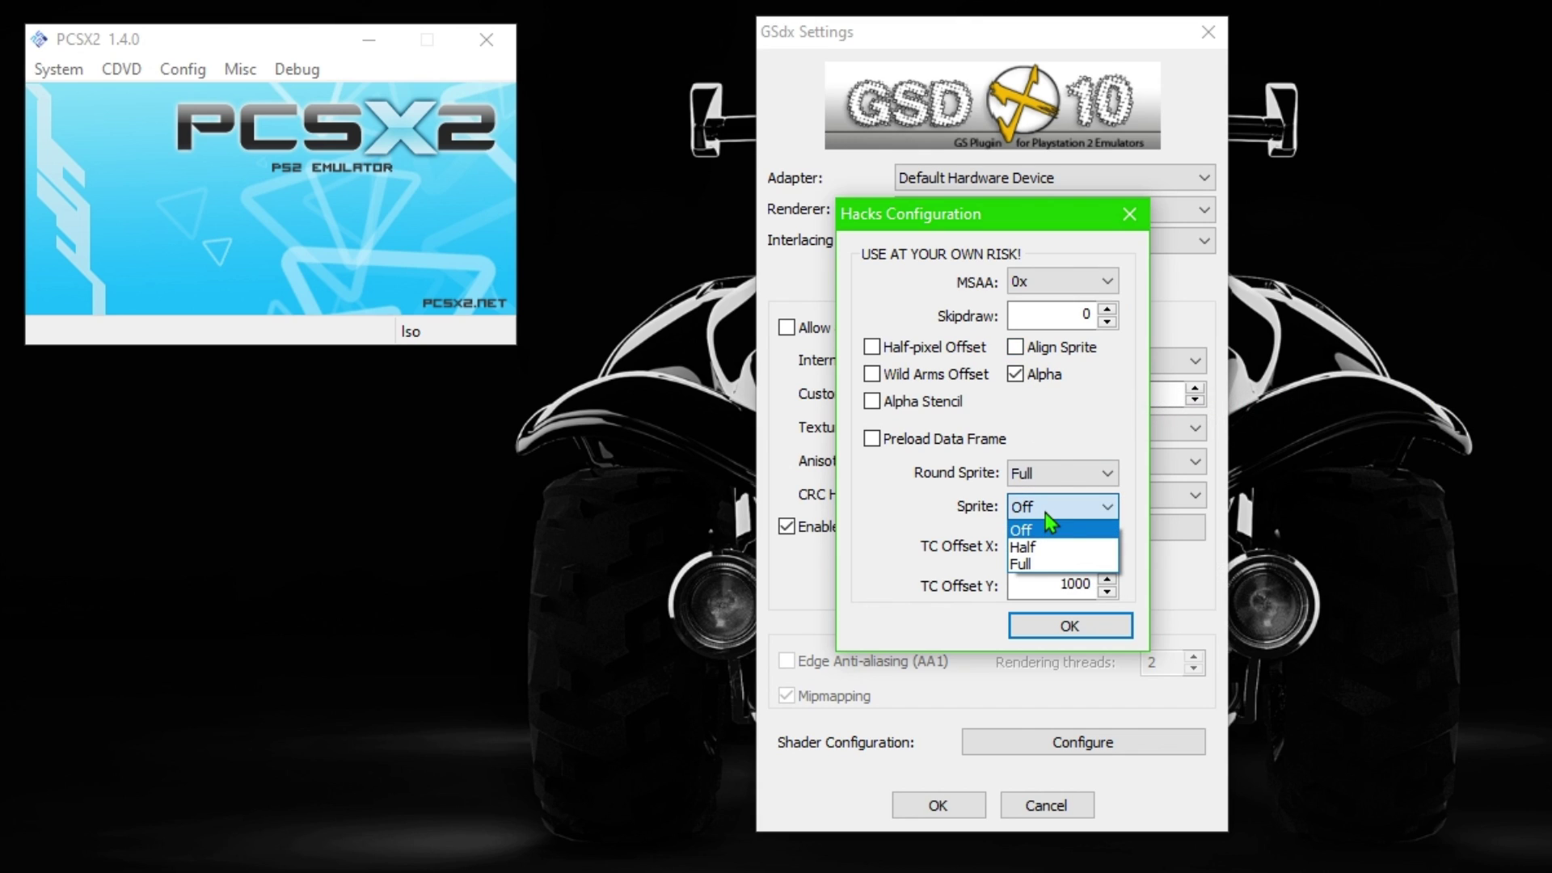
left_click(1046, 513)
left_click(1035, 475)
left_click(1032, 490)
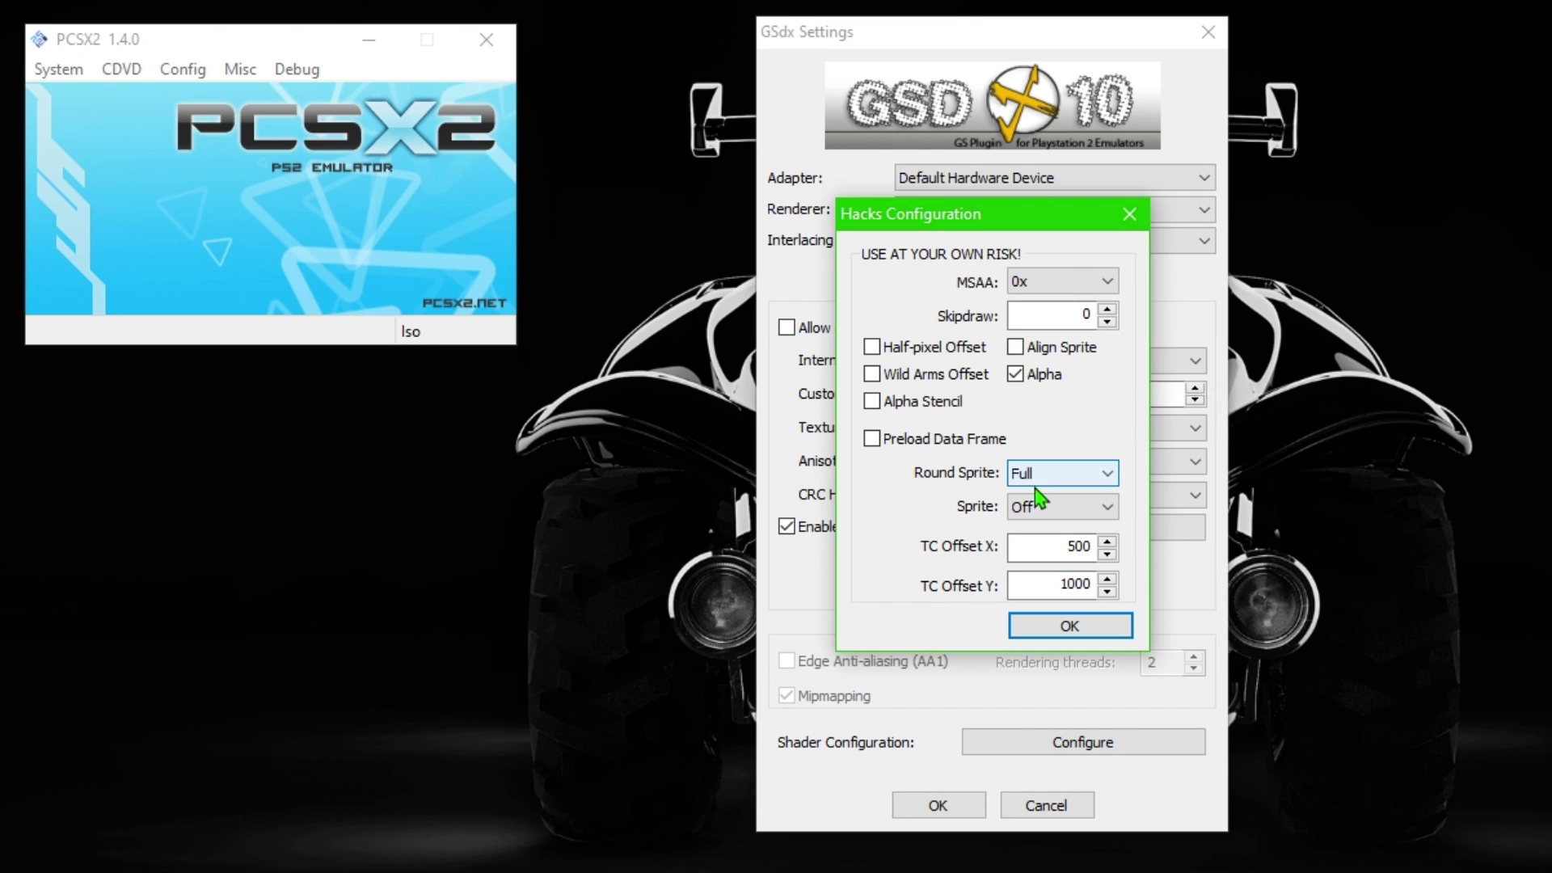
Step: Check the TC Offset values: X at 500 and Y at 1000
left_click(1071, 549)
double_click(1071, 549)
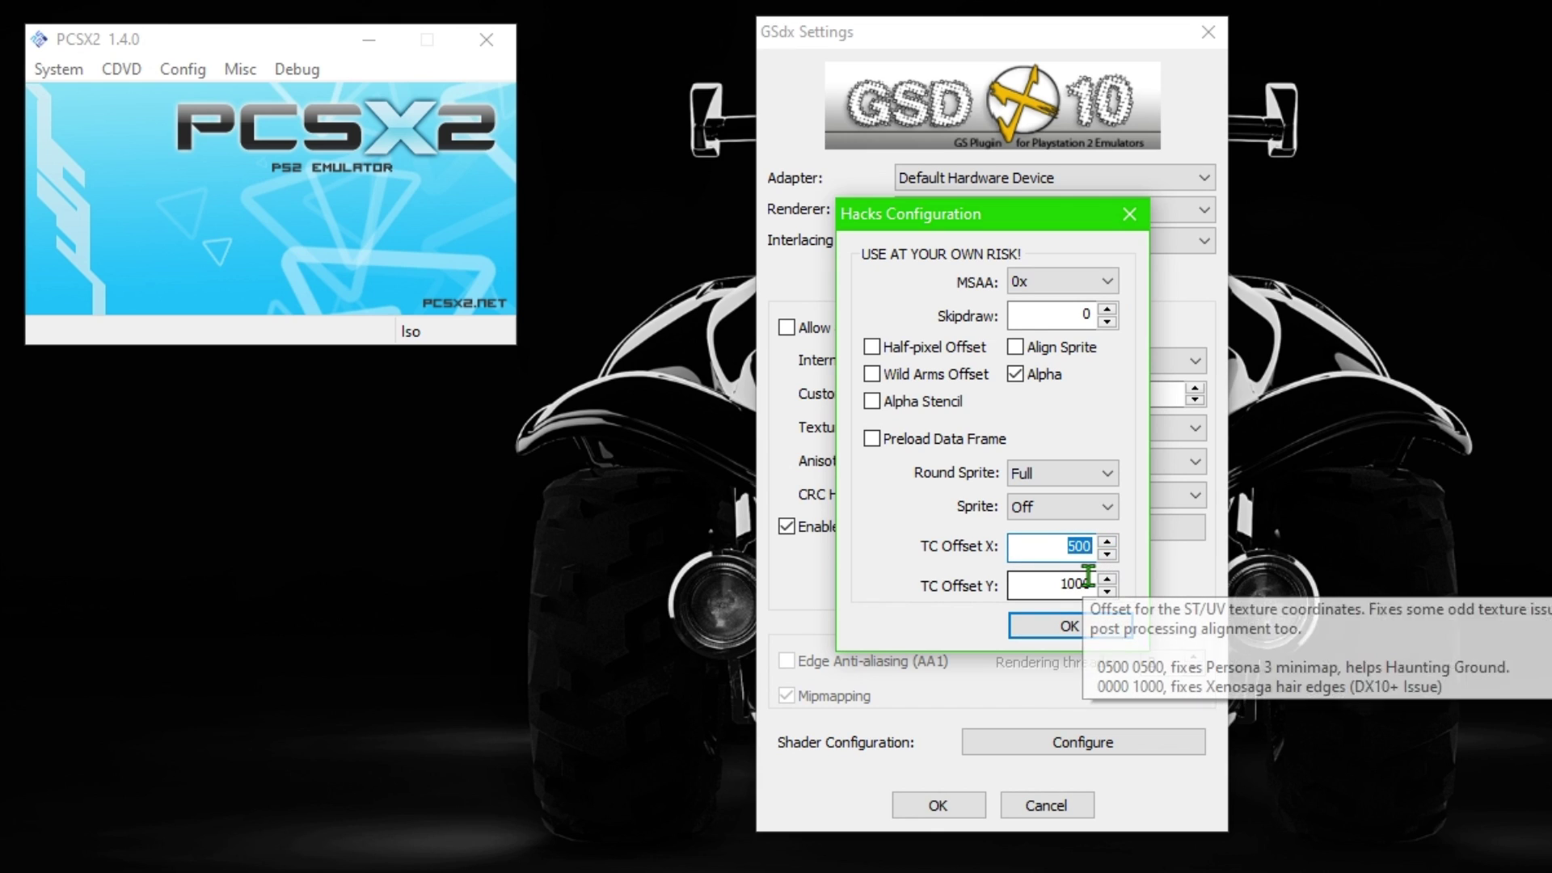
left_click(1033, 548)
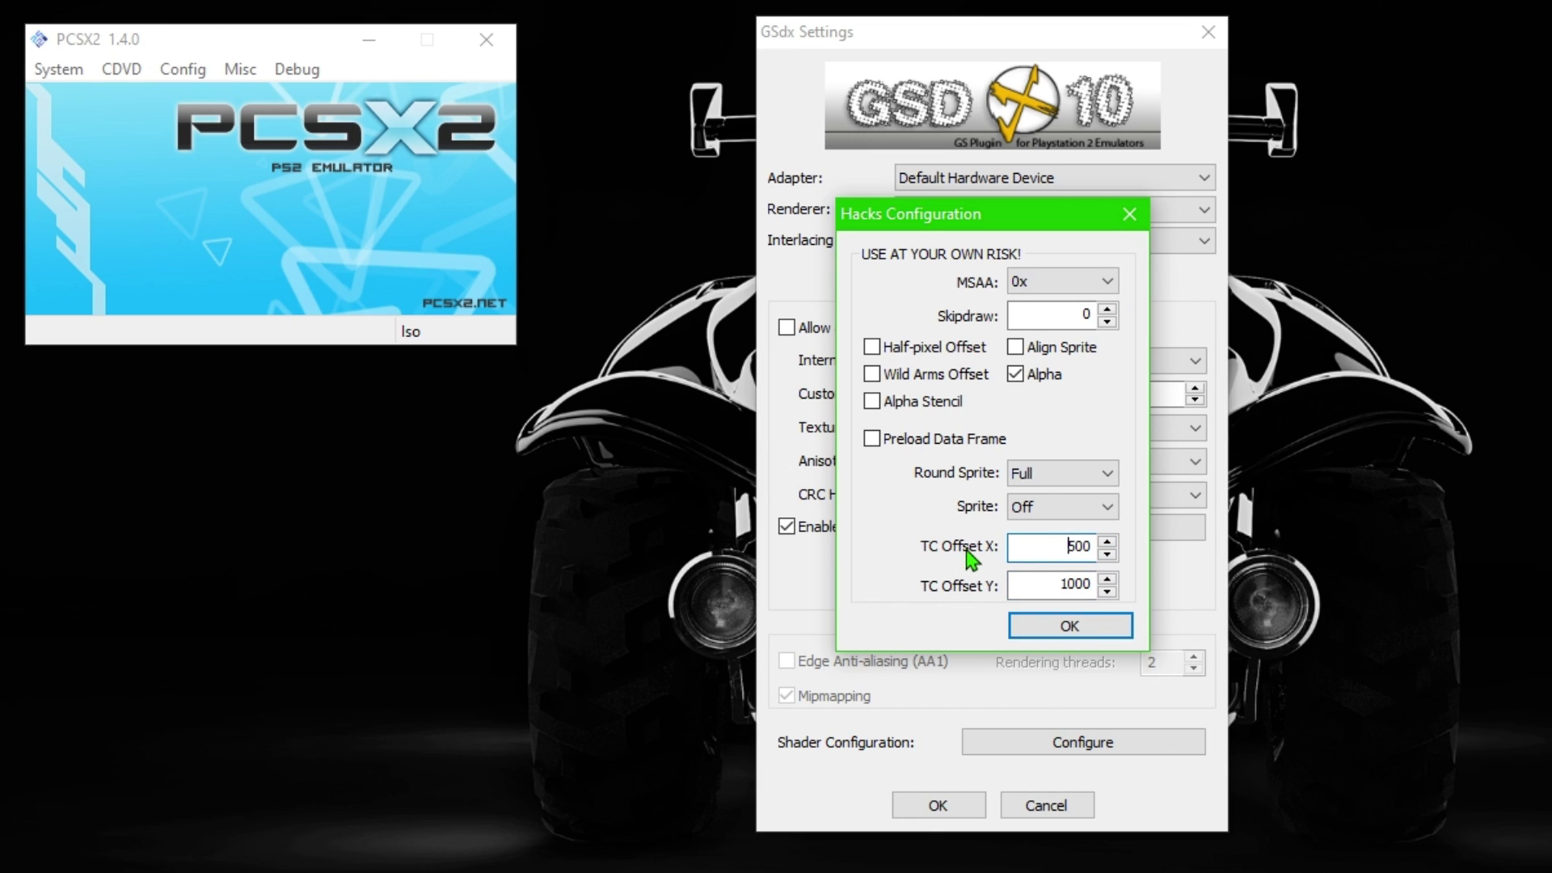
double_click(1071, 552)
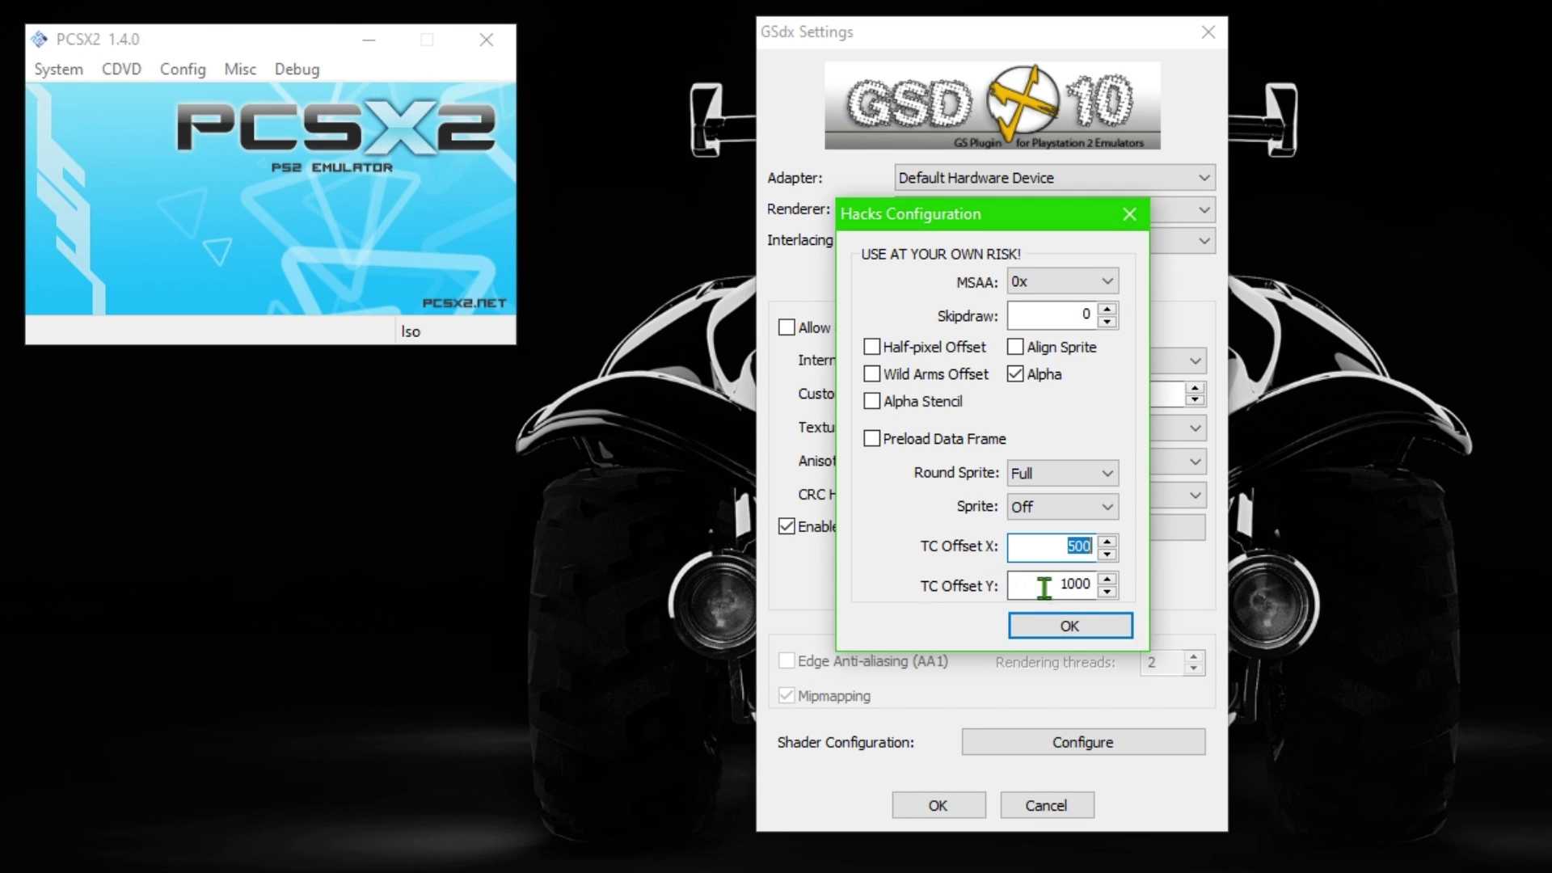
left_click(1060, 585)
left_click_drag(1061, 585, 1100, 587)
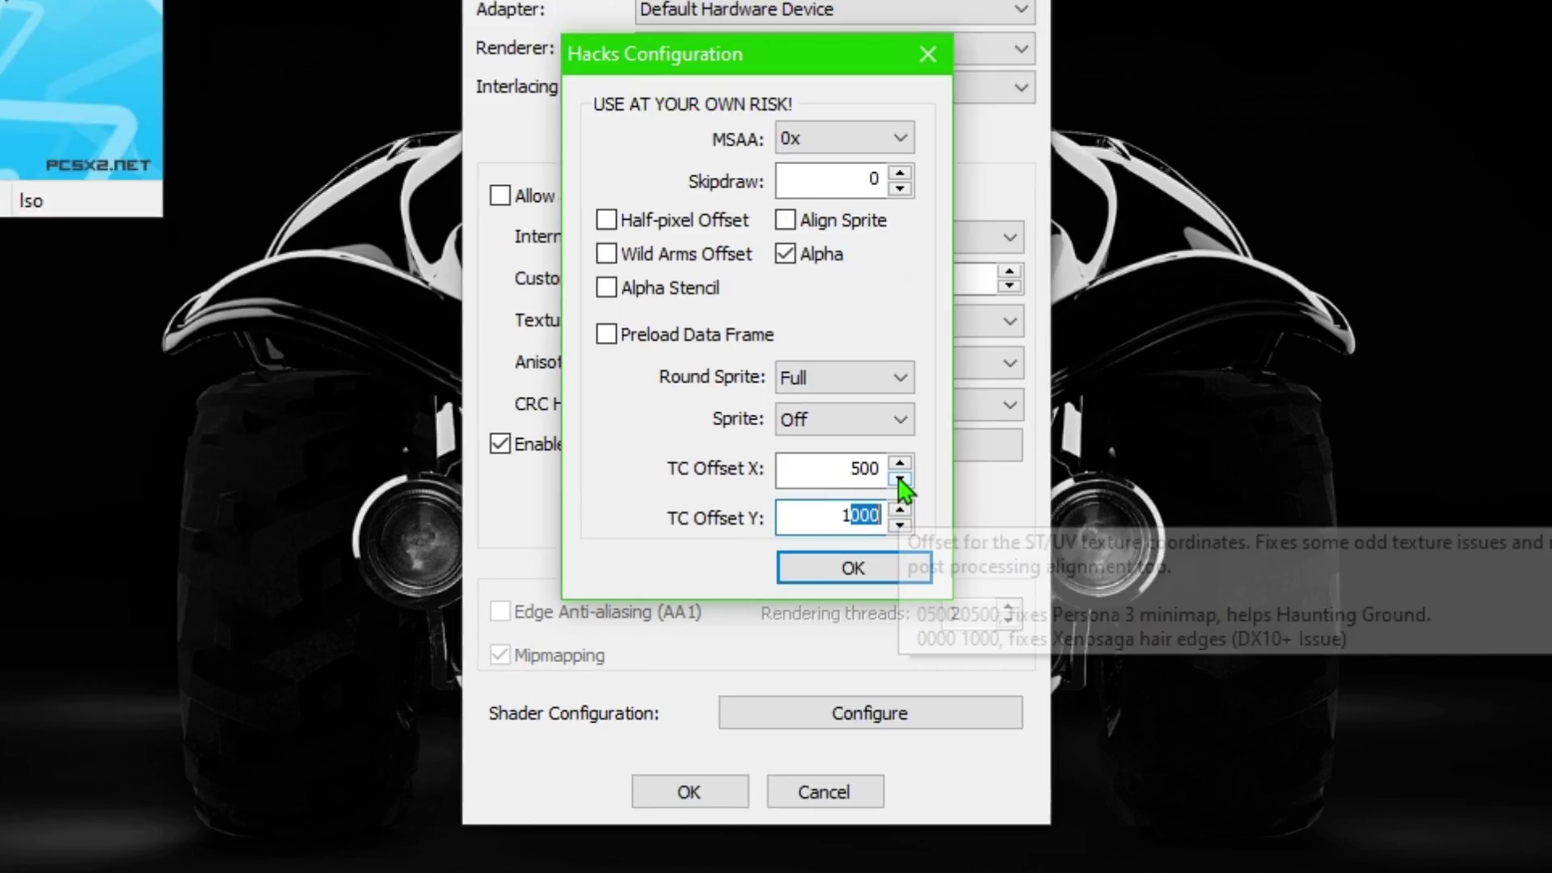
mouse_move(1106, 554)
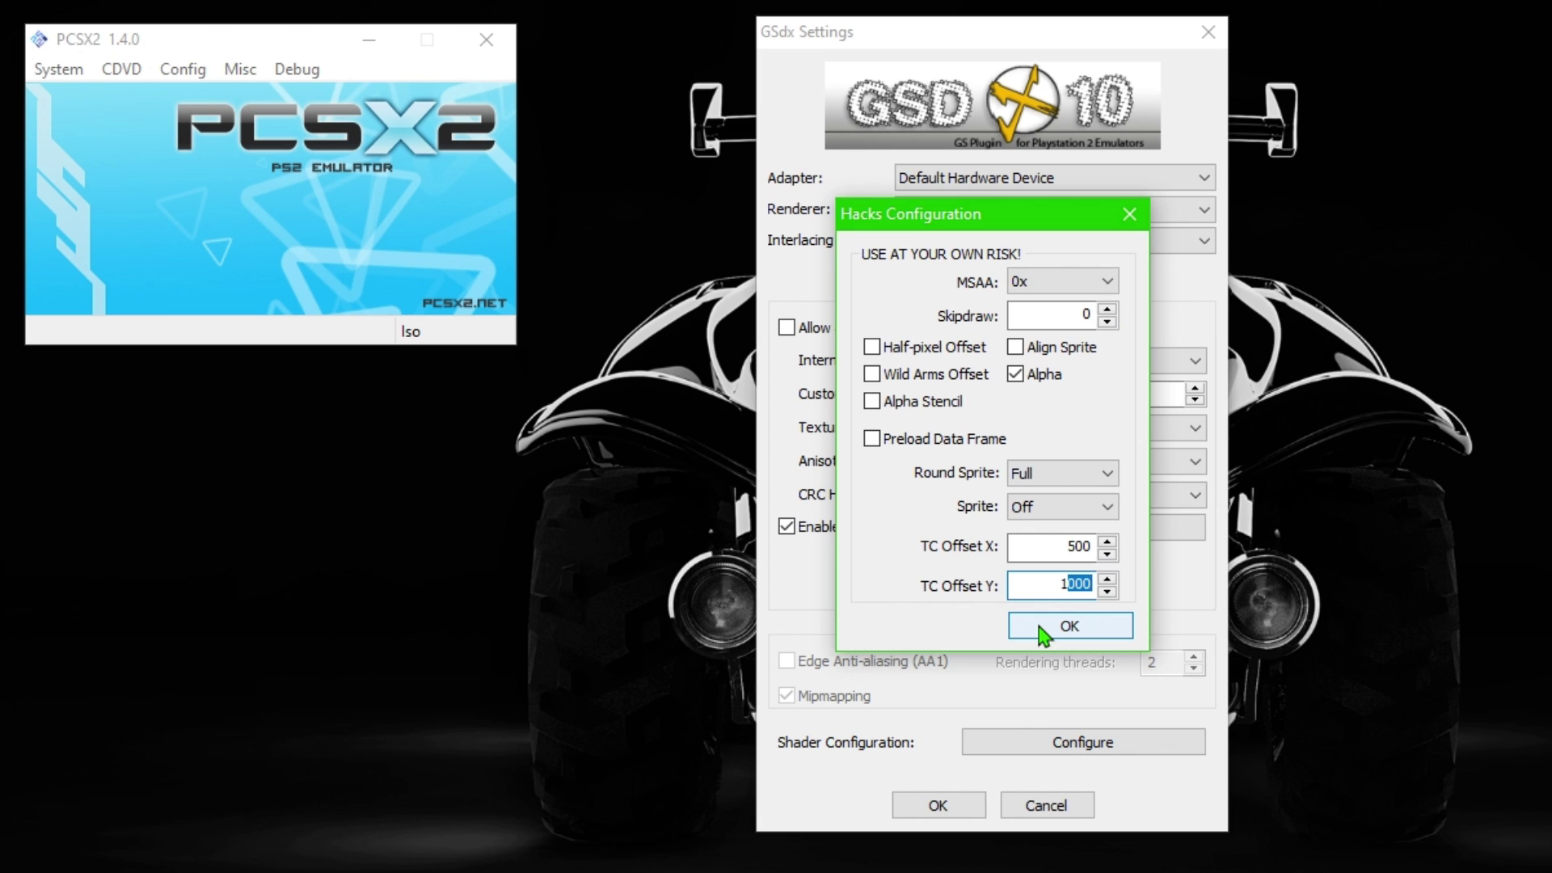
left_click(1041, 628)
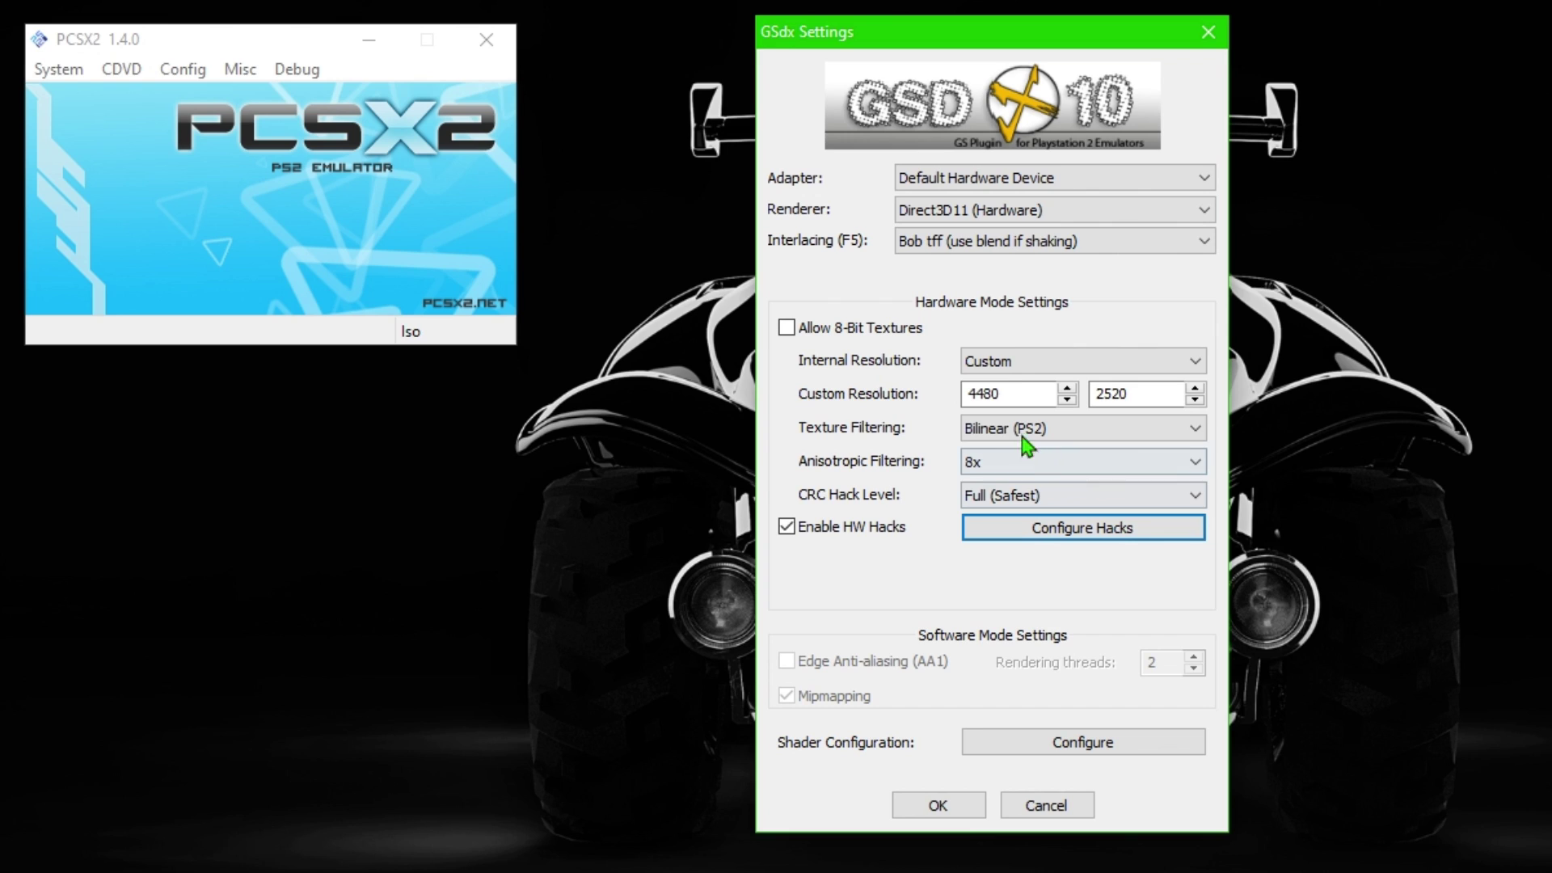
double_click(1022, 392)
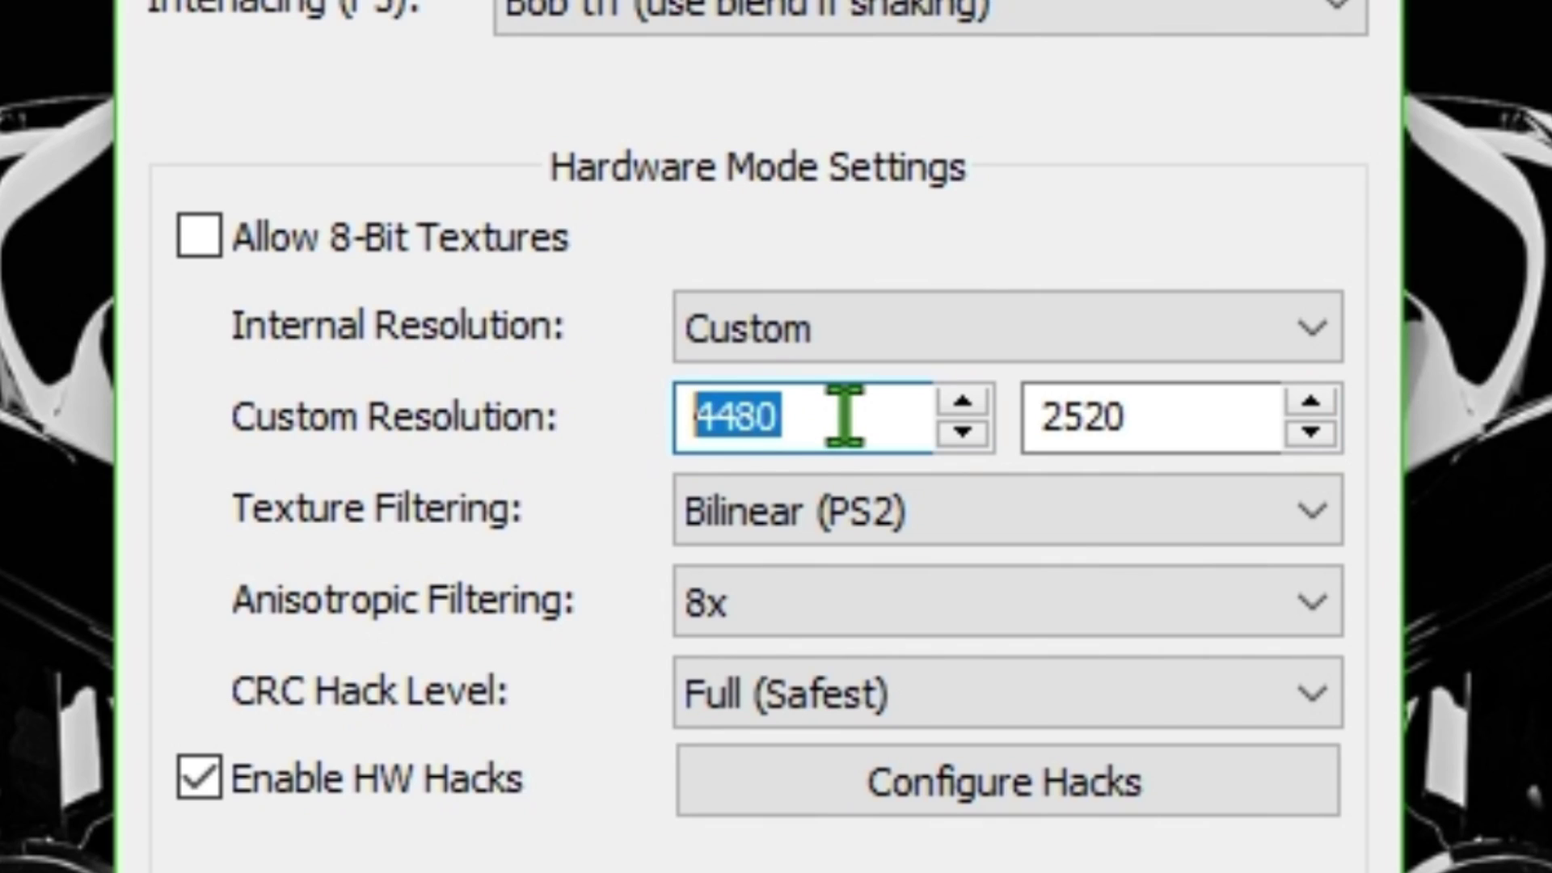
left_click(843, 417)
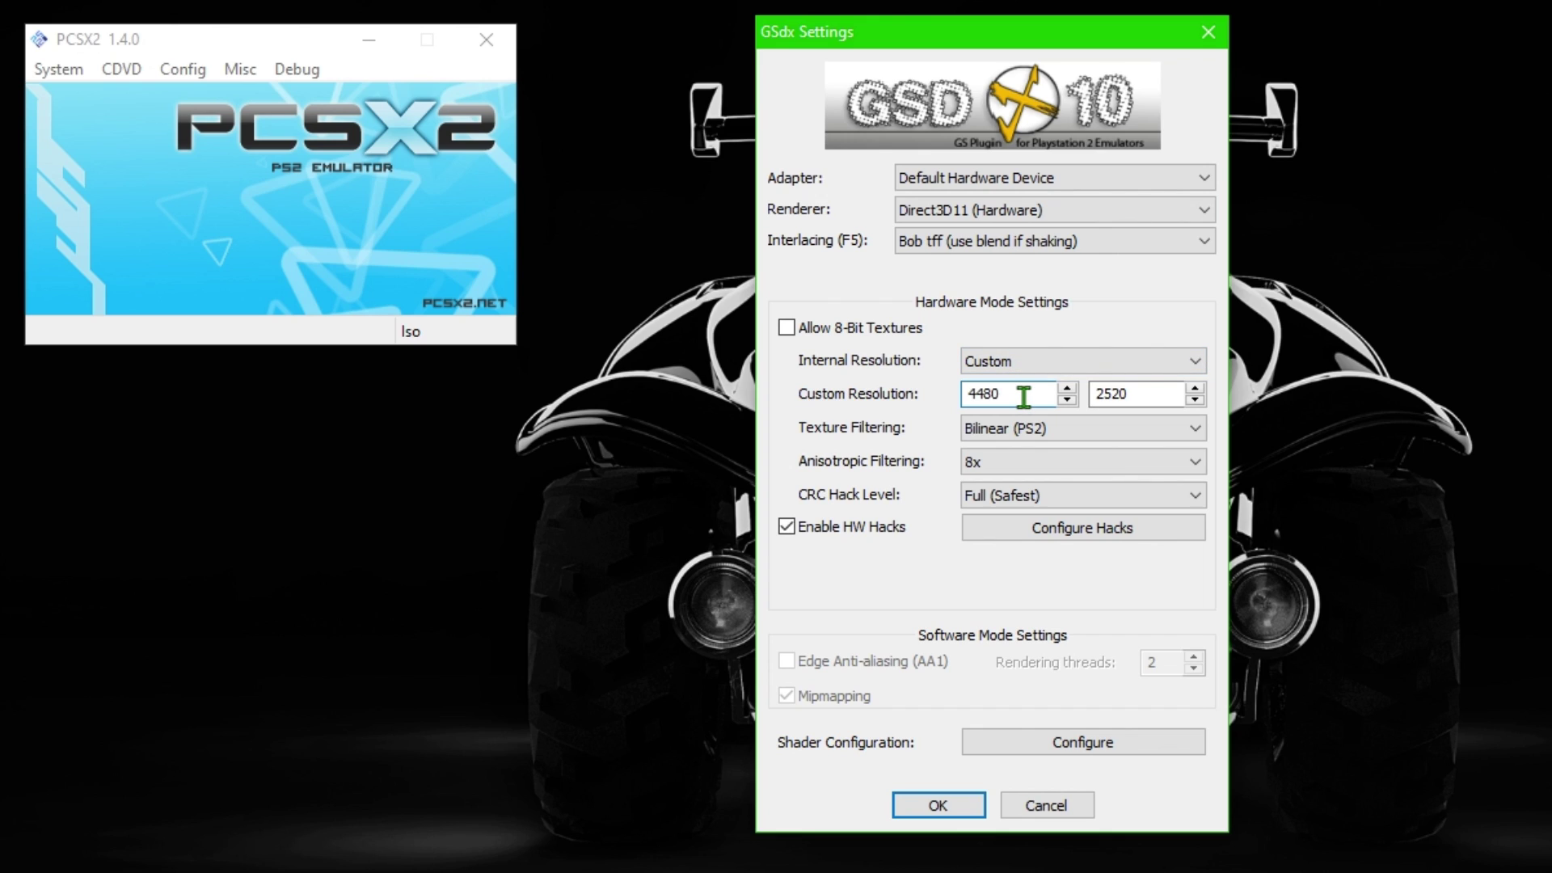
left_click_drag(996, 396, 954, 396)
left_click_drag(1150, 396, 1093, 396)
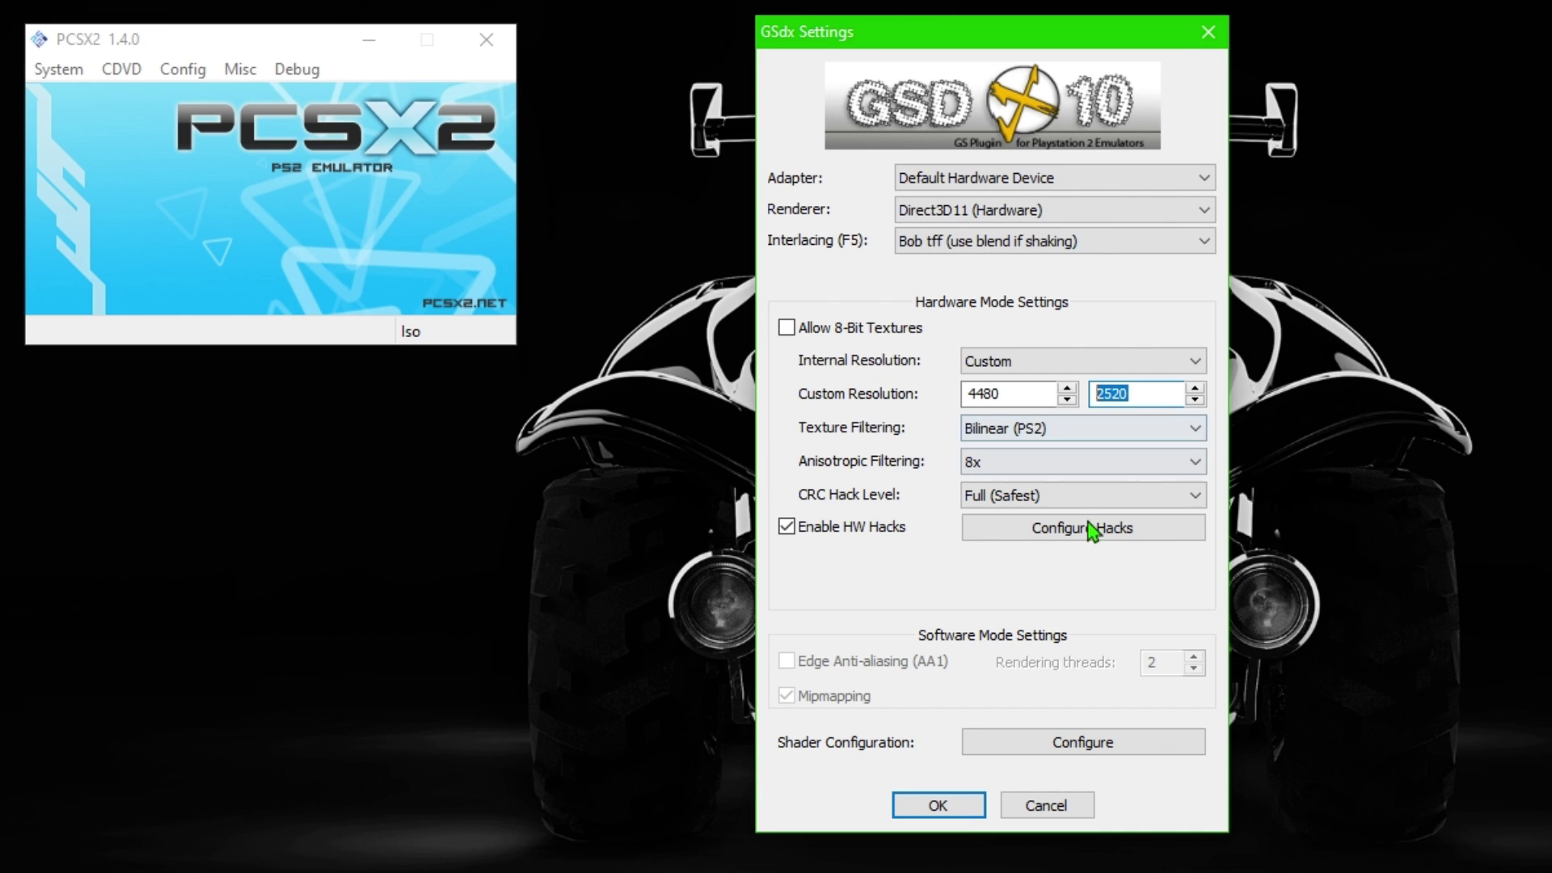
left_click(1067, 539)
left_click(1043, 631)
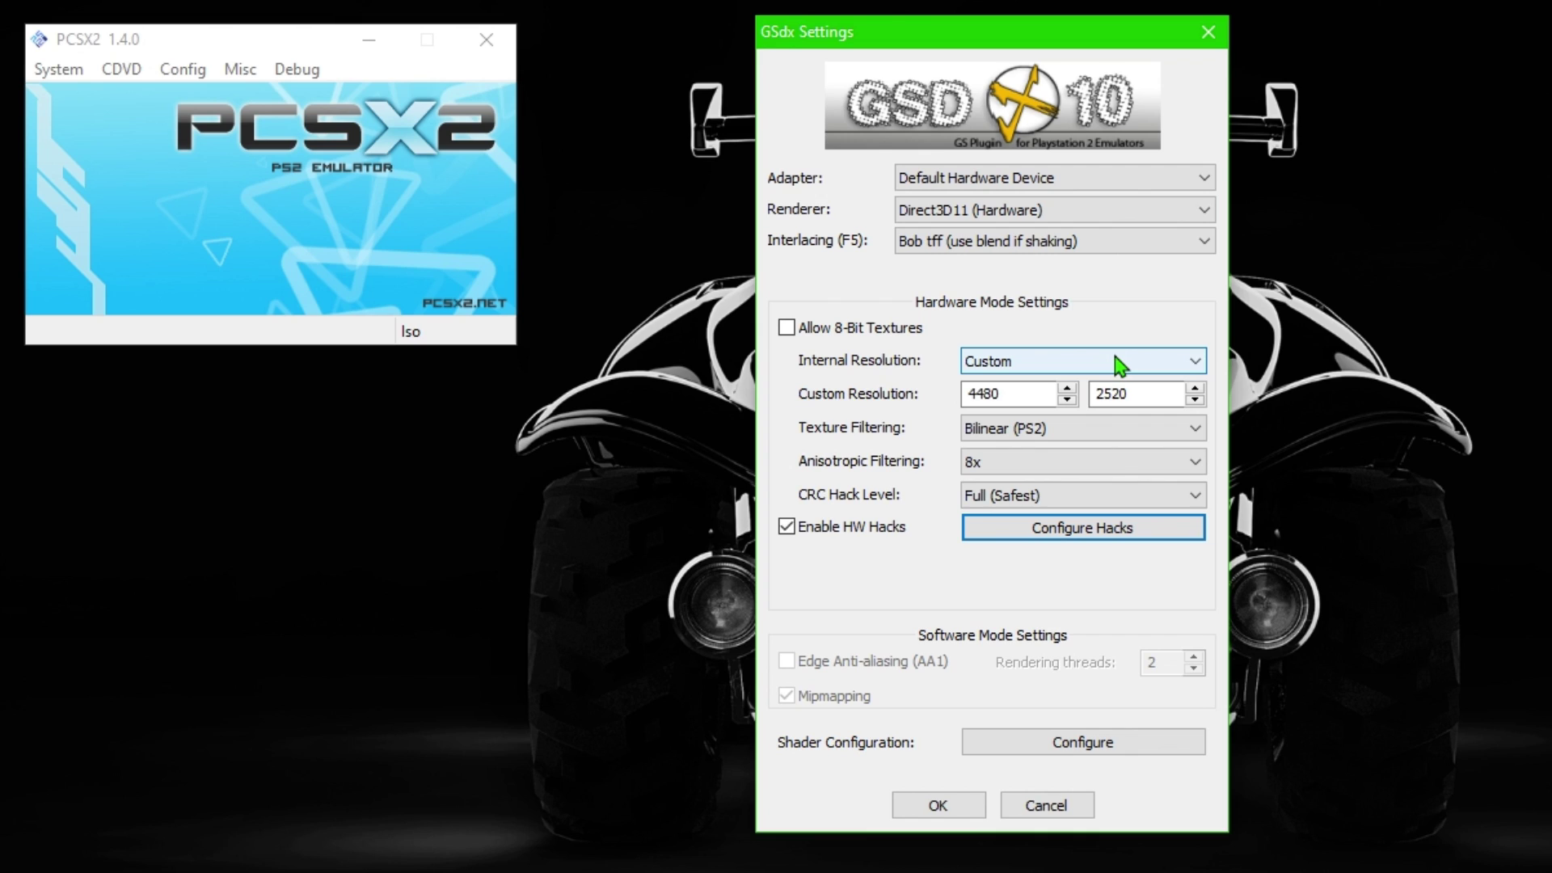
left_click(1086, 463)
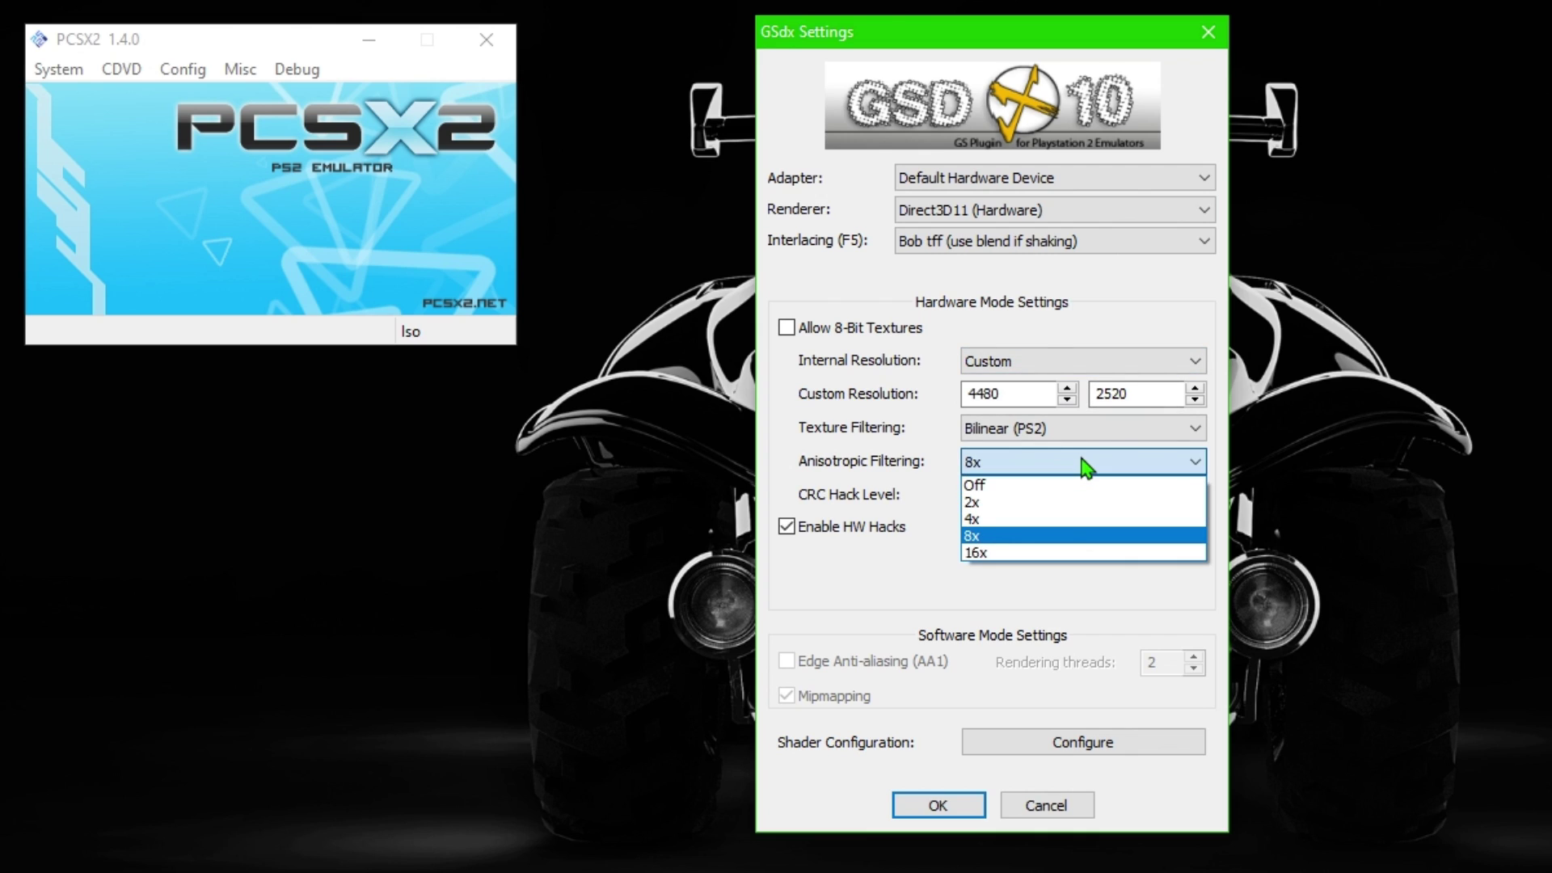
left_click(977, 461)
left_click(976, 463)
left_click(974, 467)
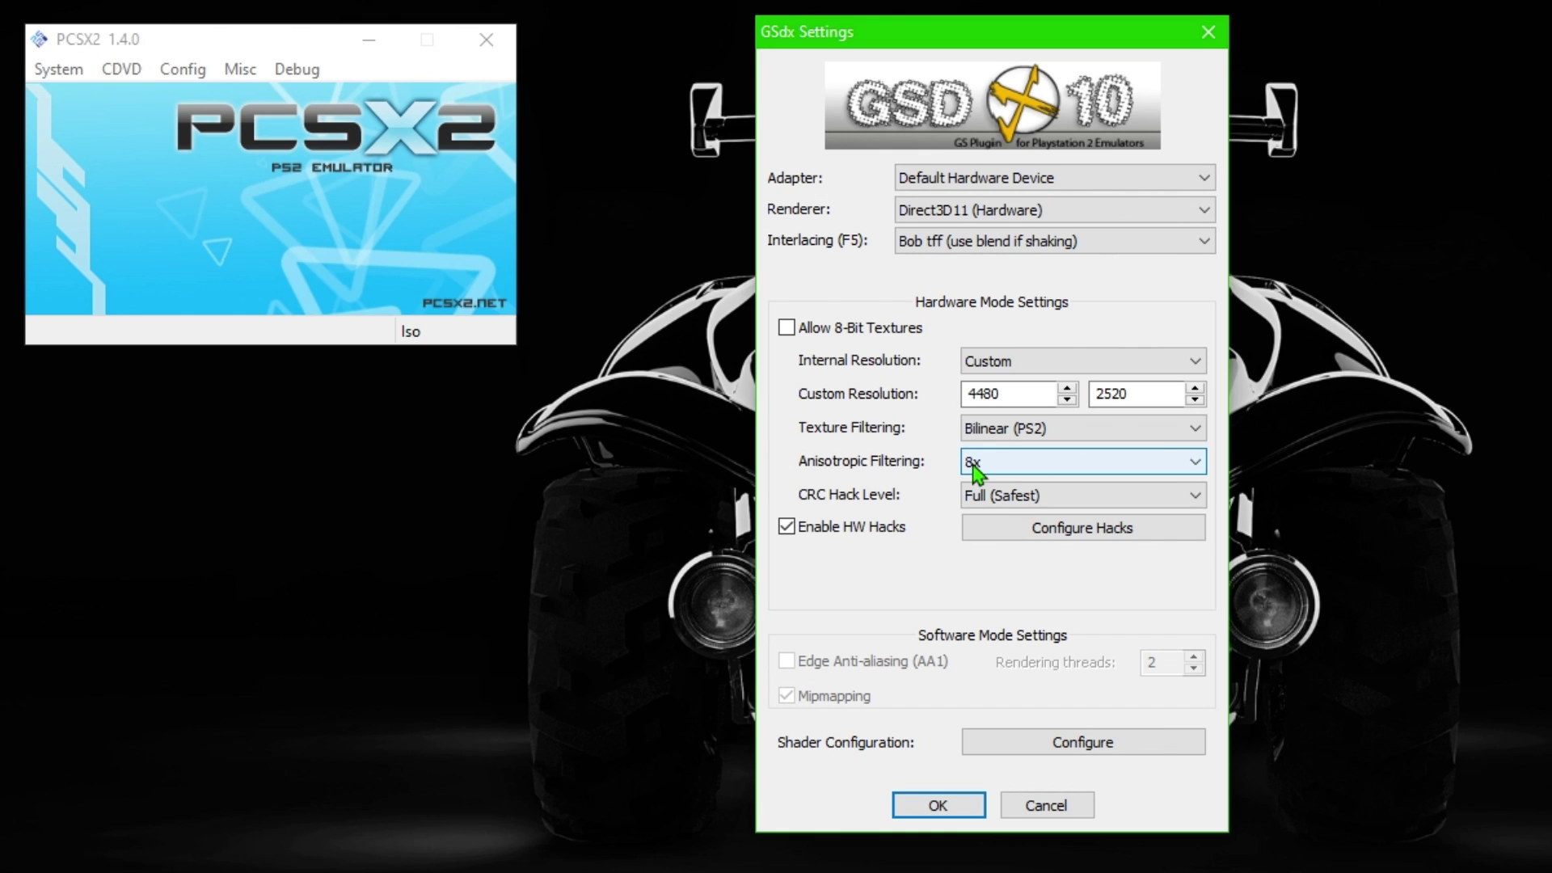
left_click(1026, 361)
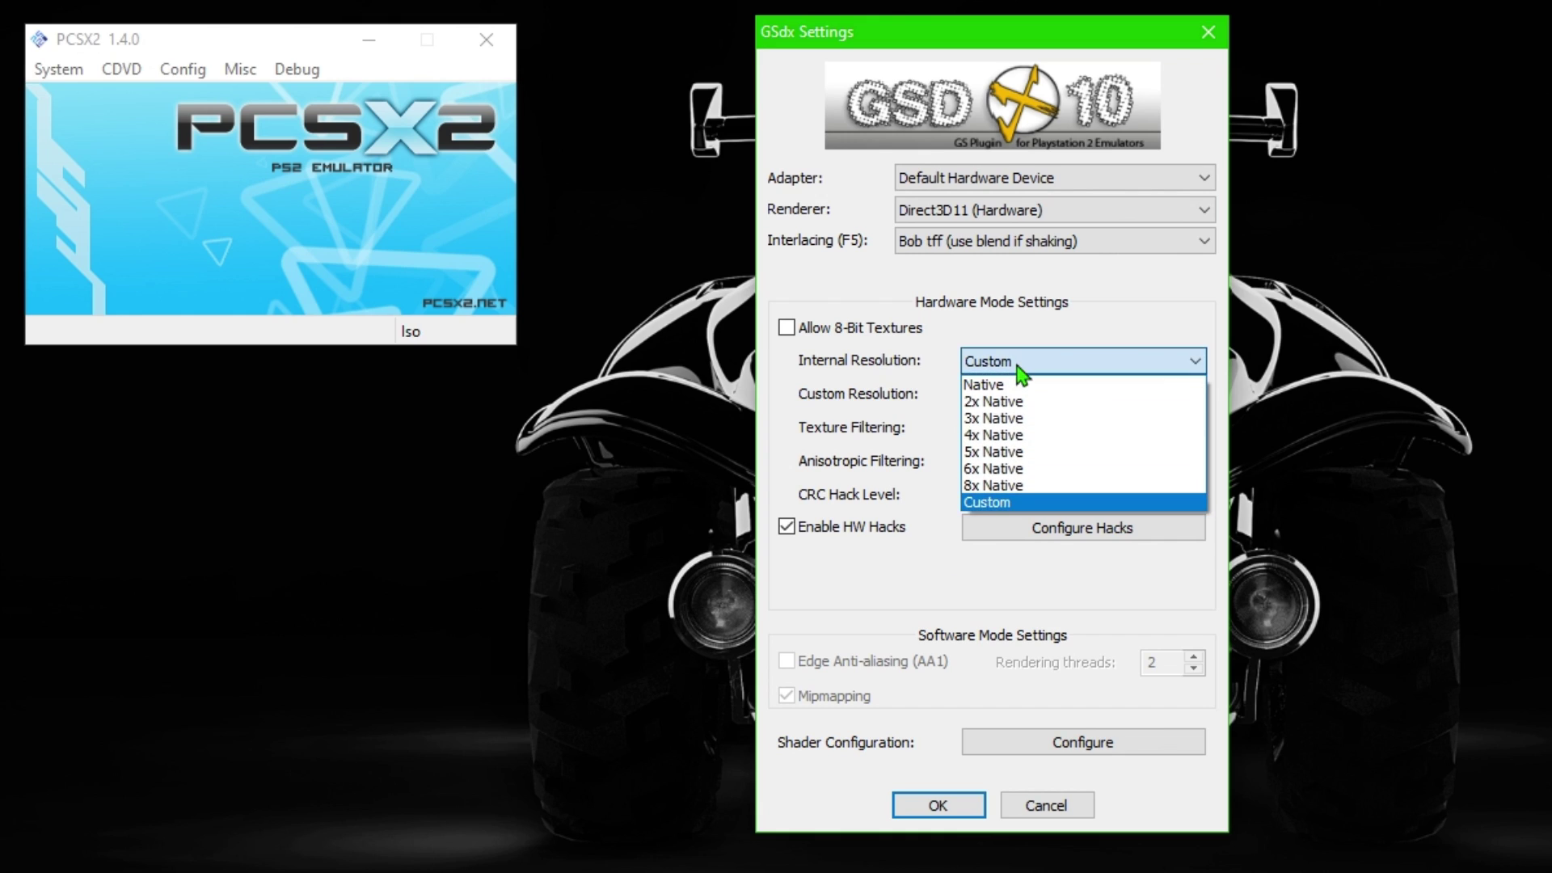
left_click(1026, 364)
left_click(1022, 361)
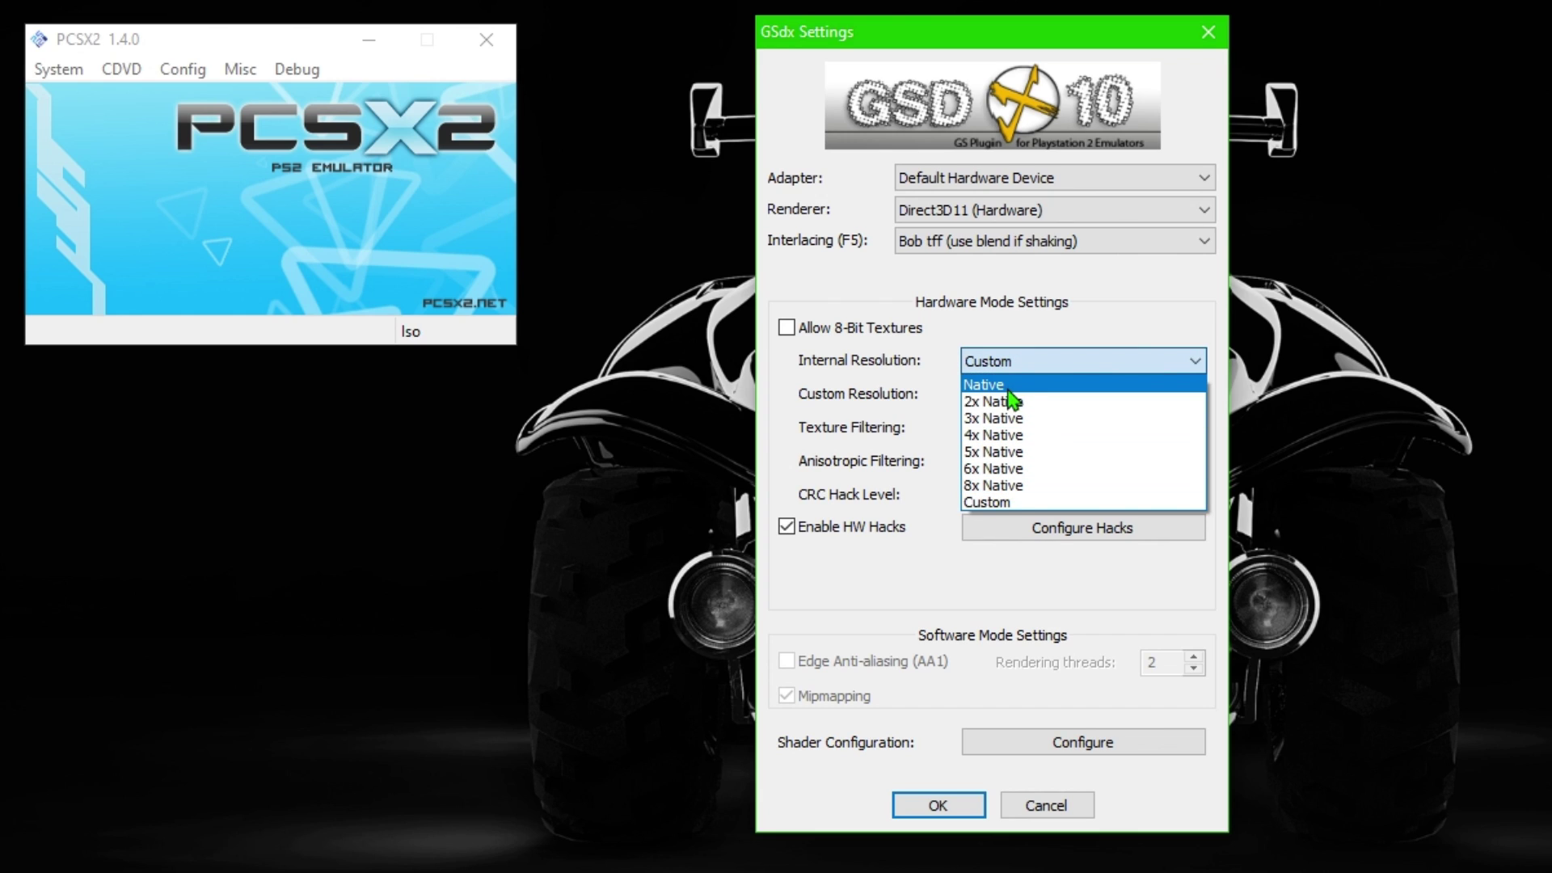
left_click(1002, 360)
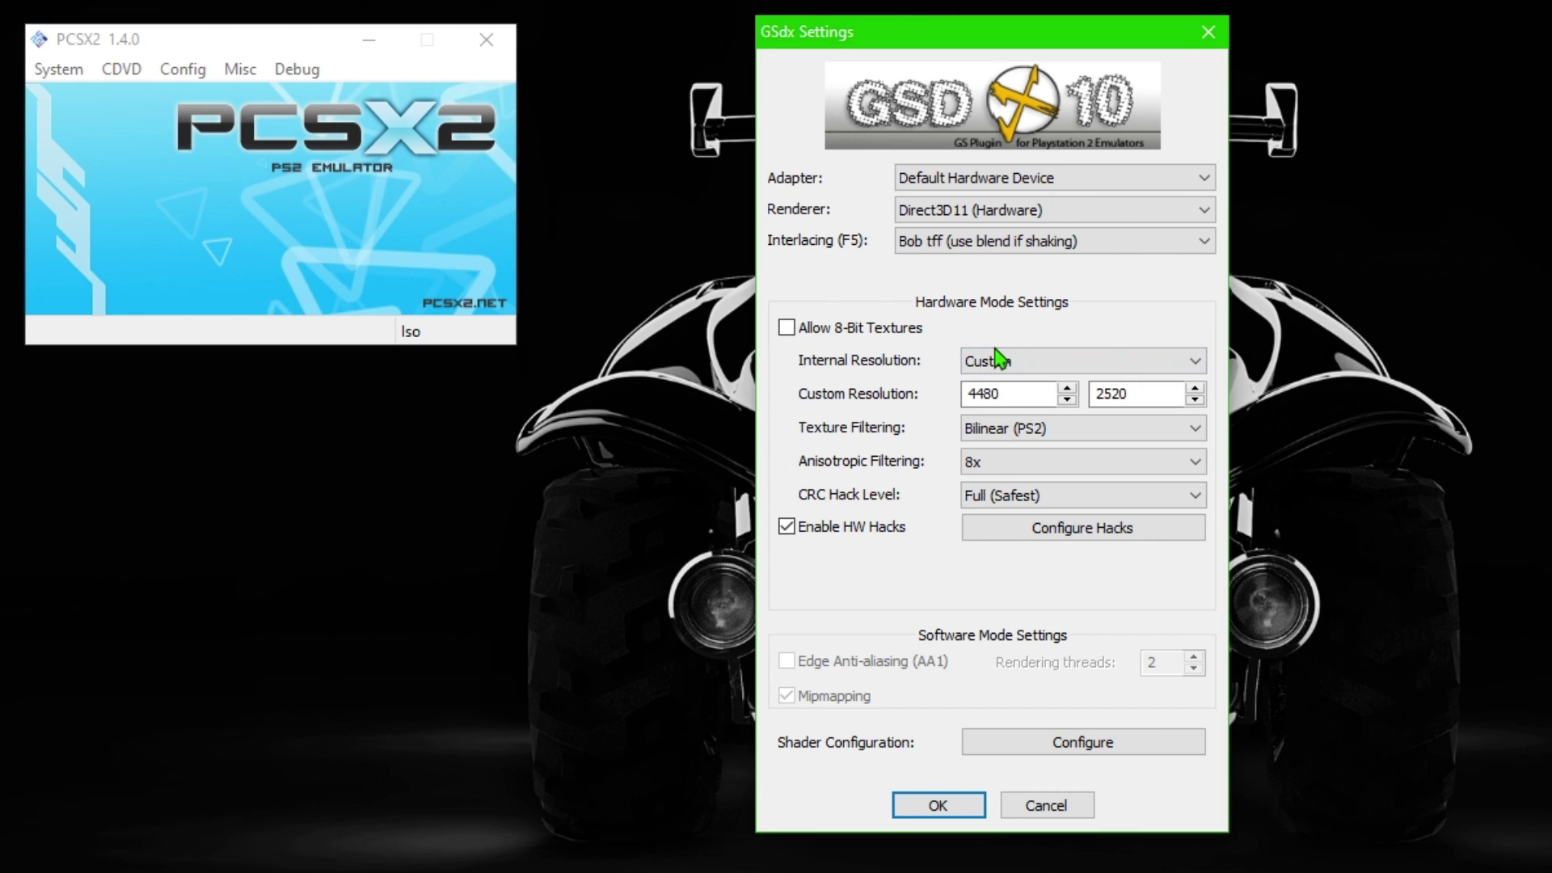
left_click(981, 244)
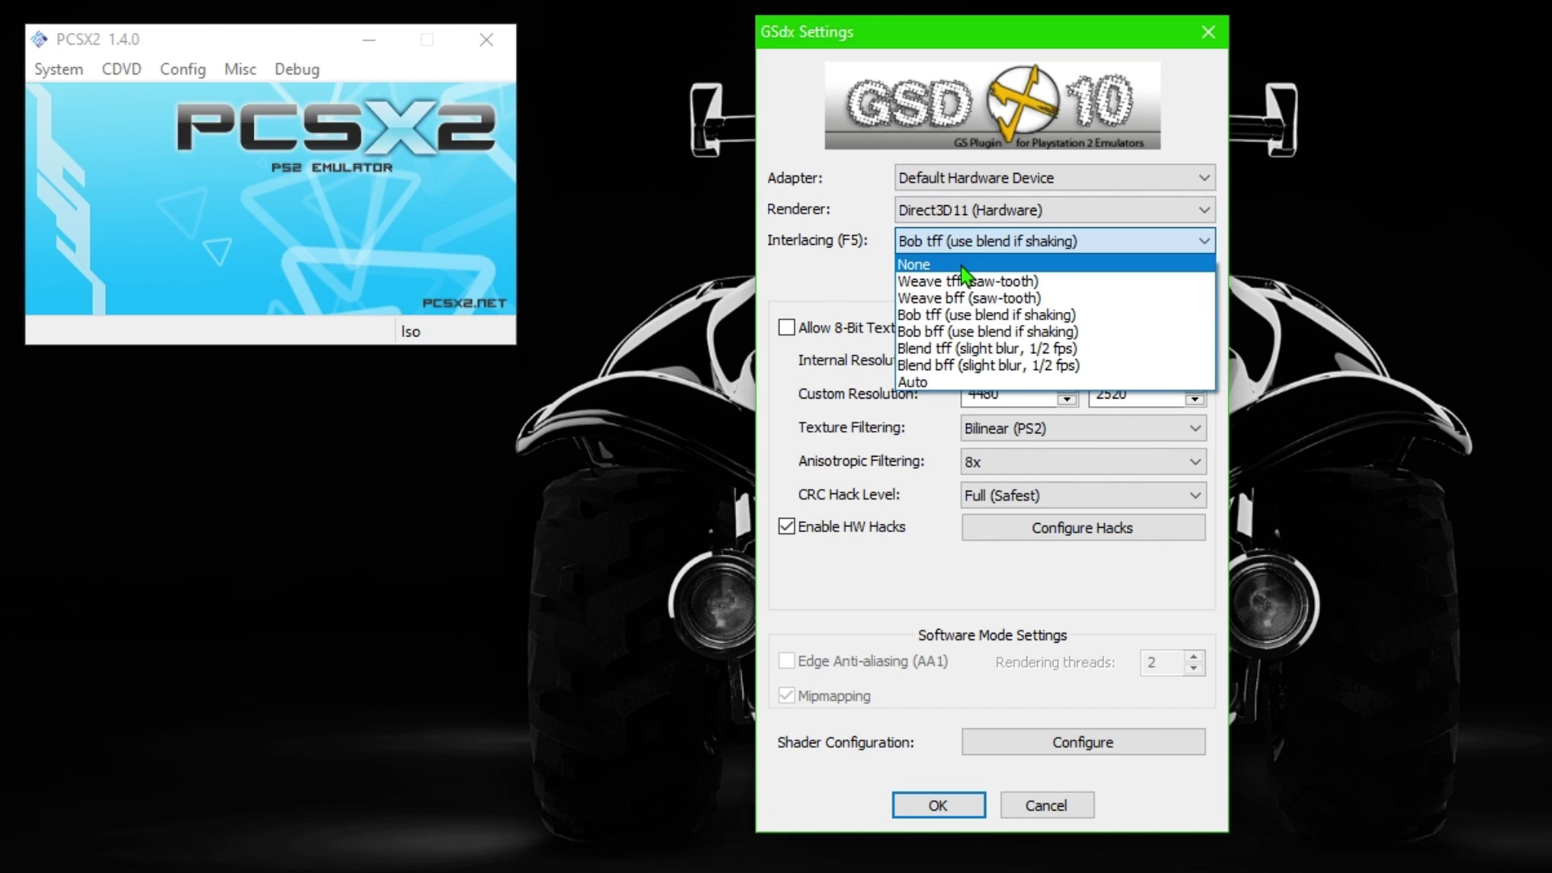
left_click(960, 317)
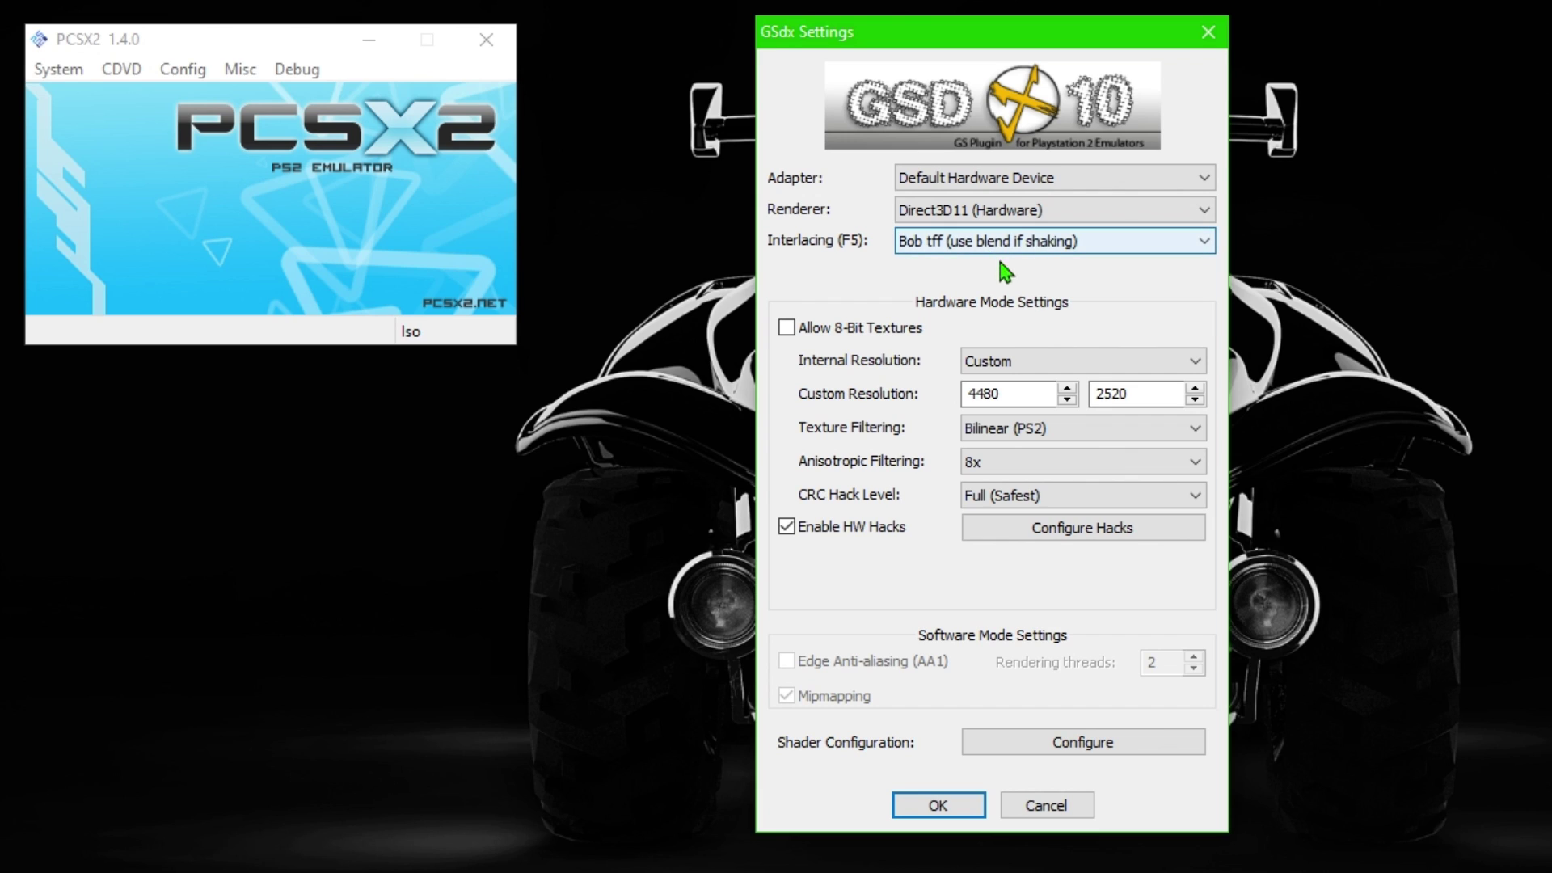
left_click(1074, 527)
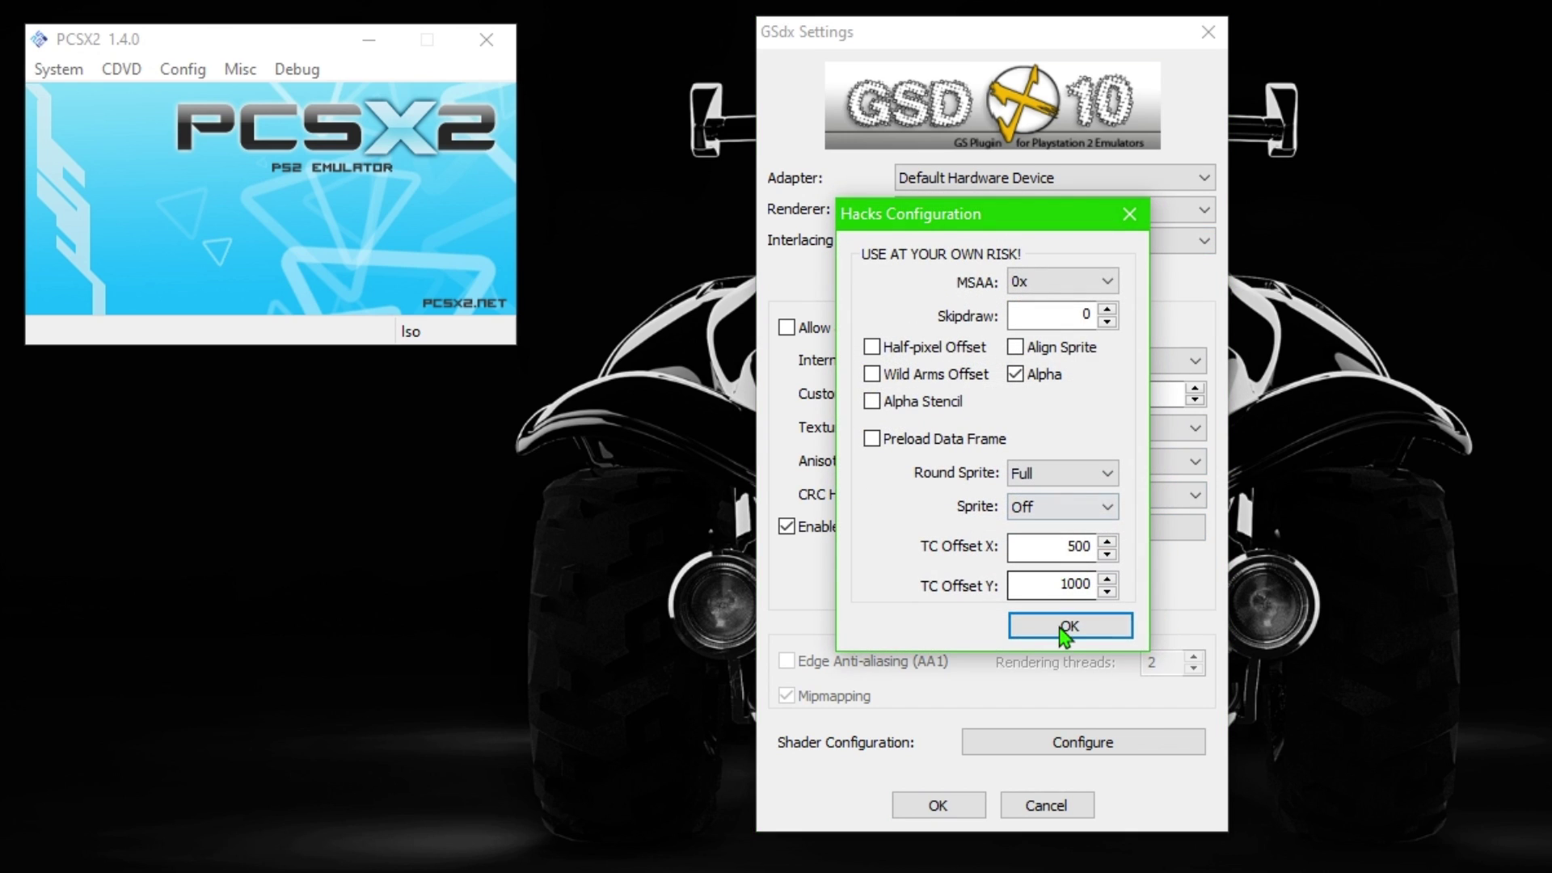
left_click_drag(1065, 547, 1086, 580)
left_click(1070, 627)
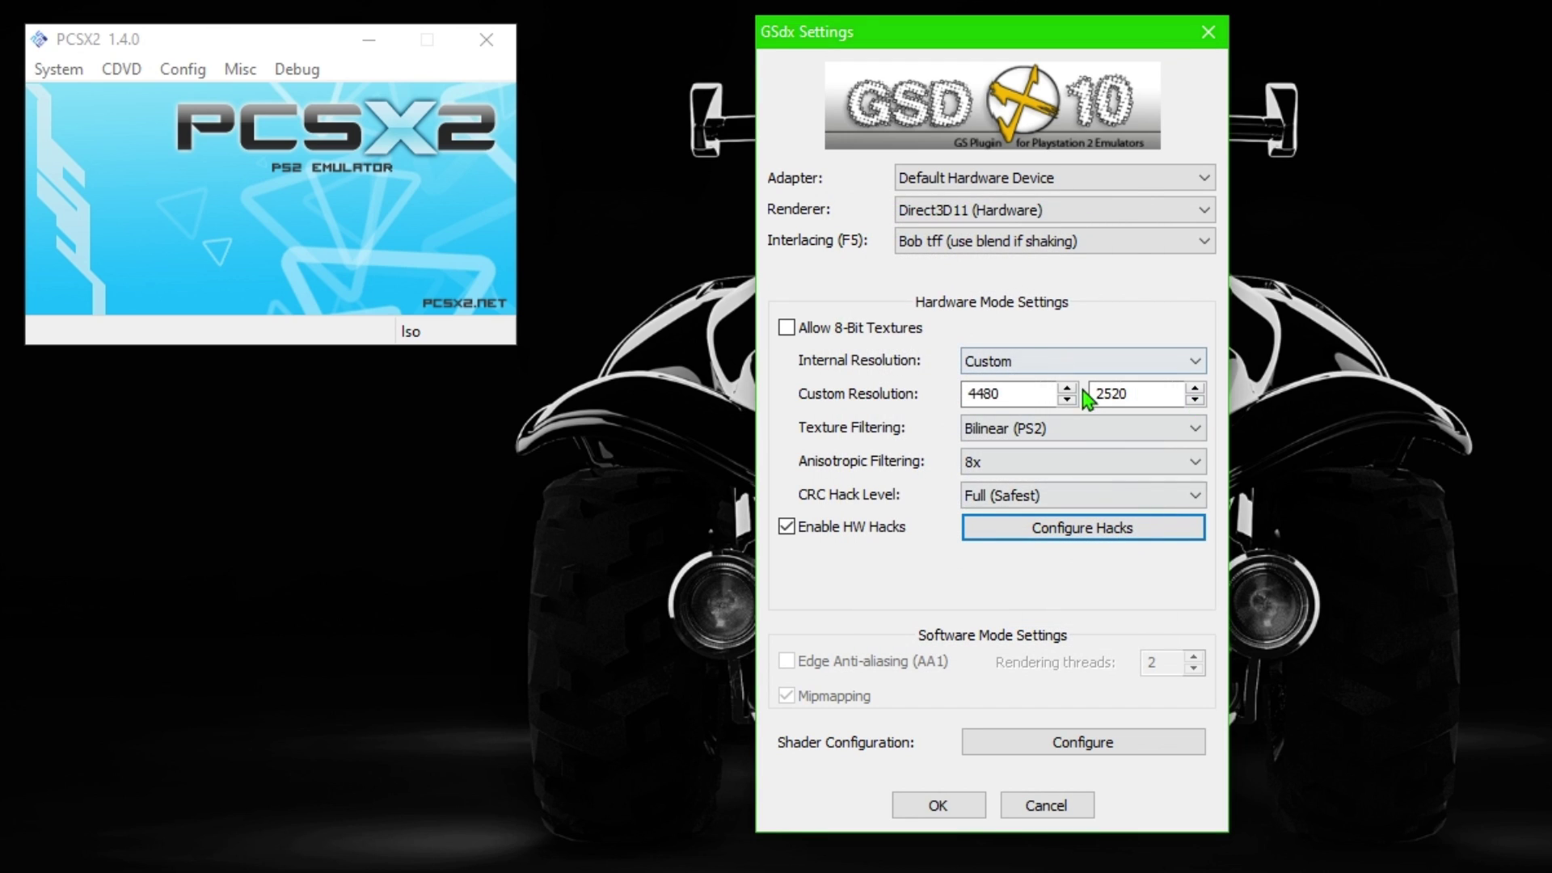
double_click(1019, 394)
left_click(1025, 368)
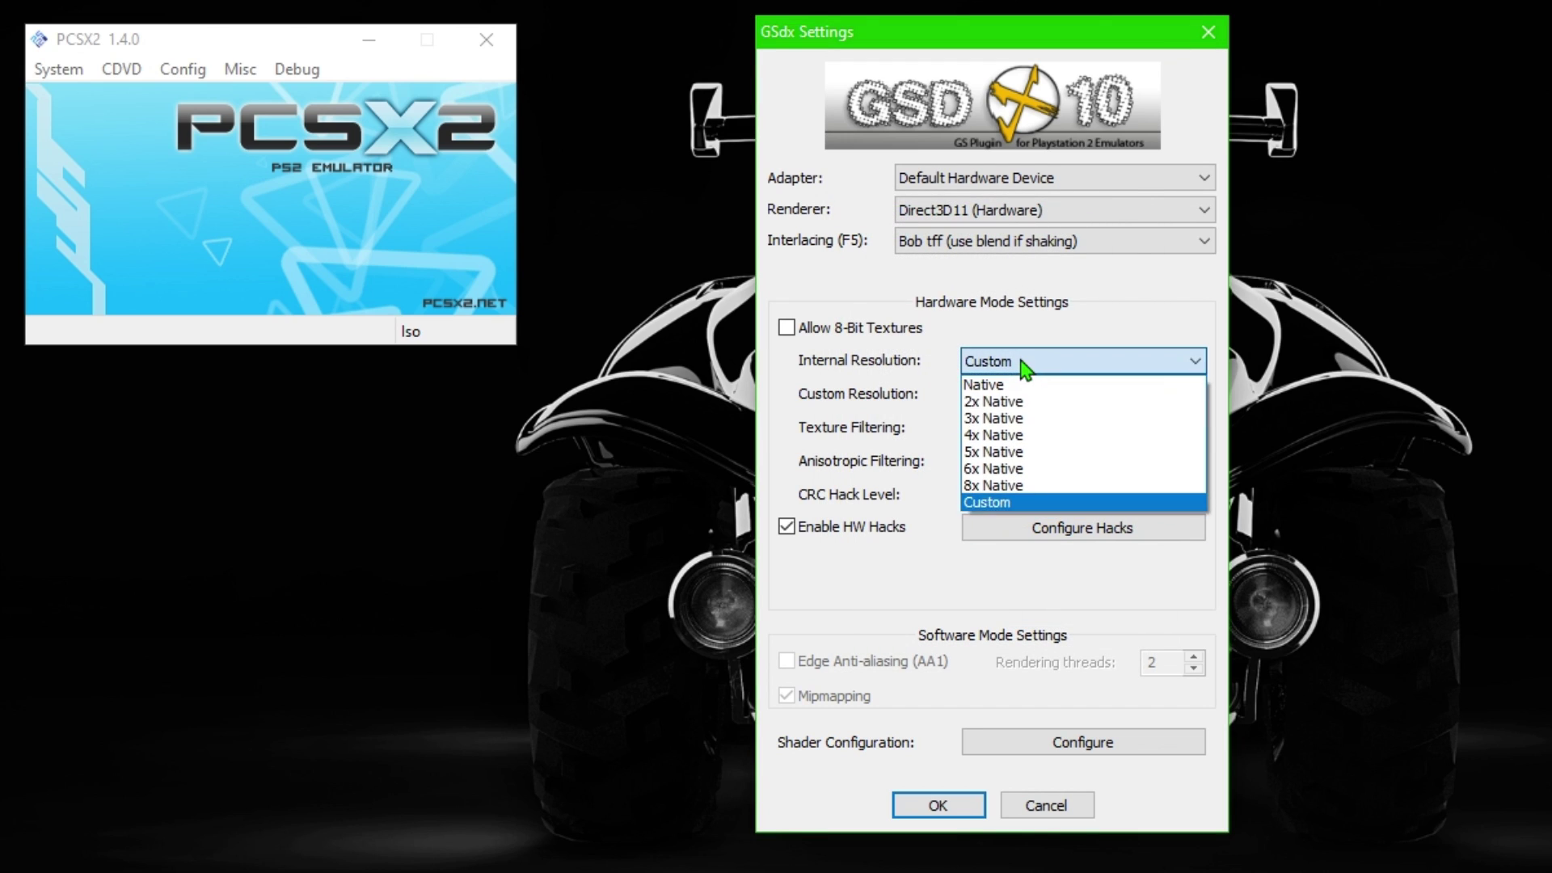
left_click(1012, 502)
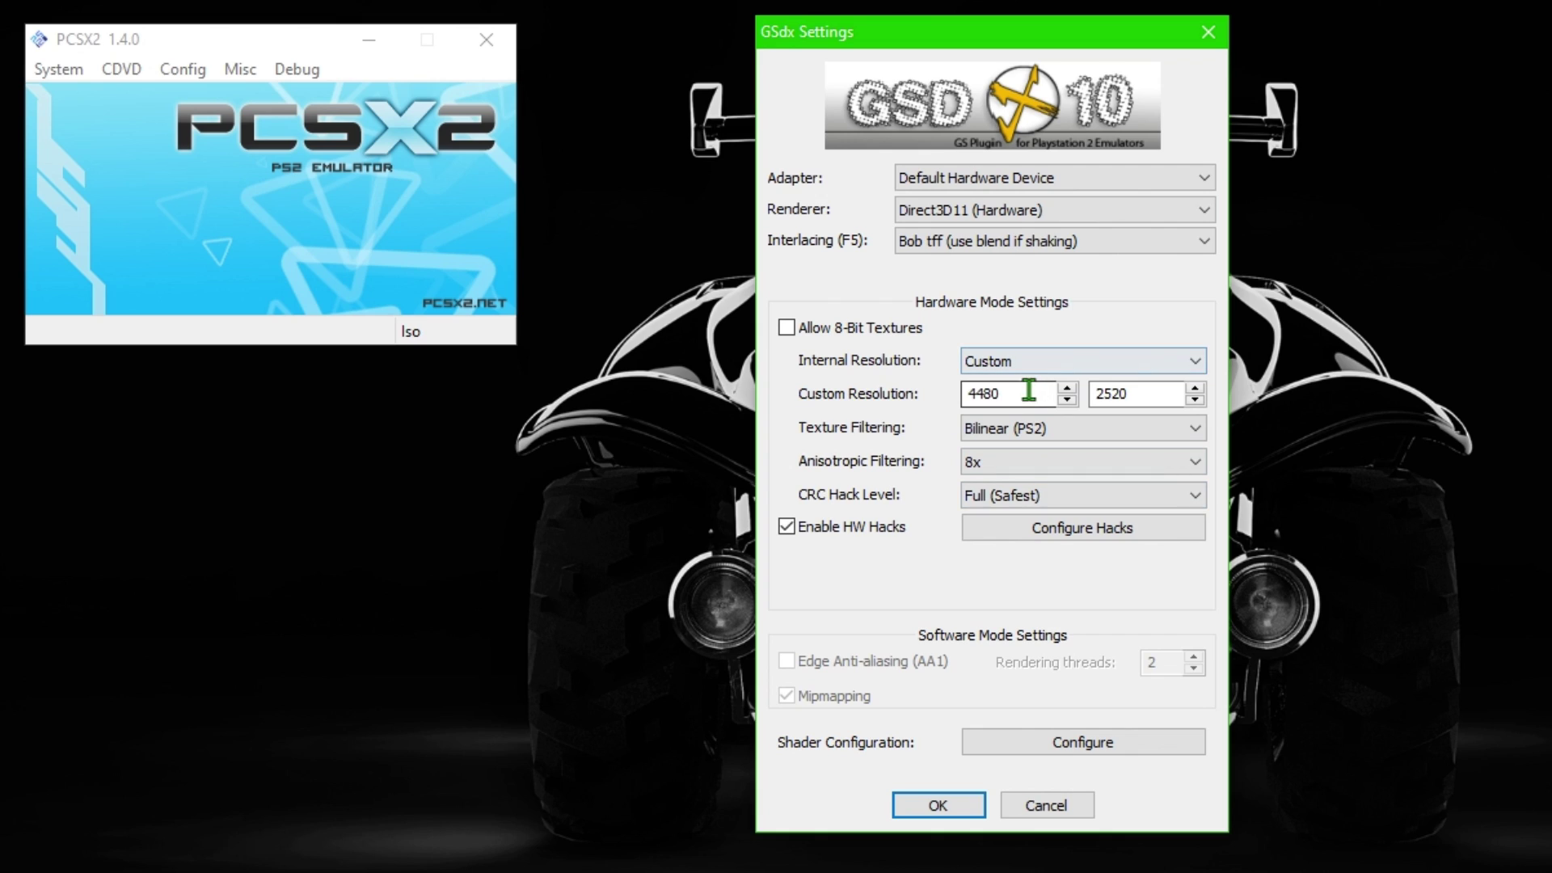
left_click(1028, 392)
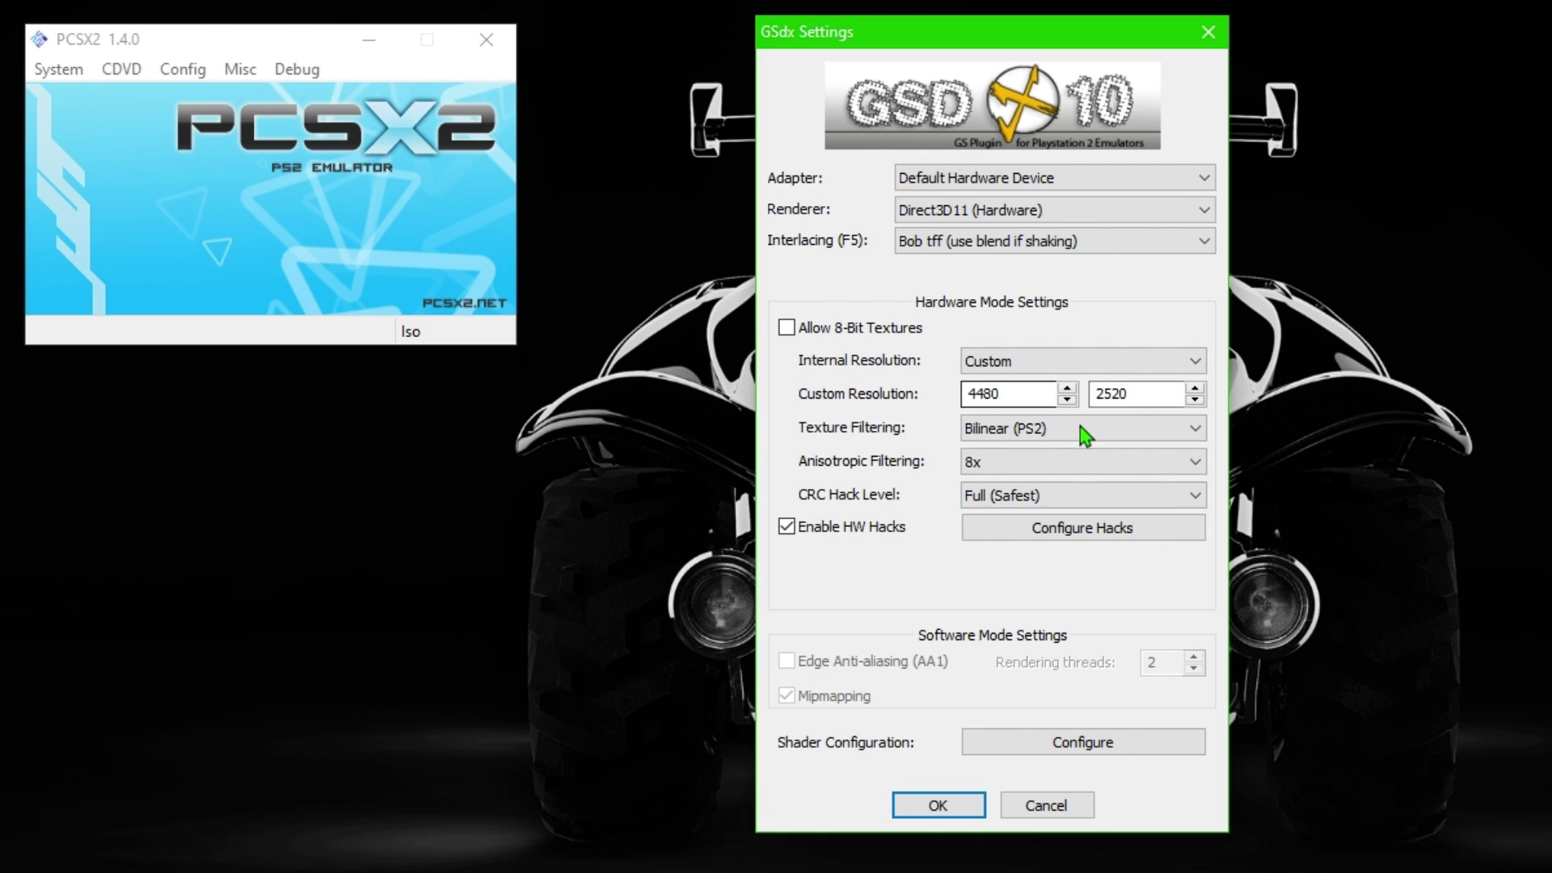
left_click(1113, 398)
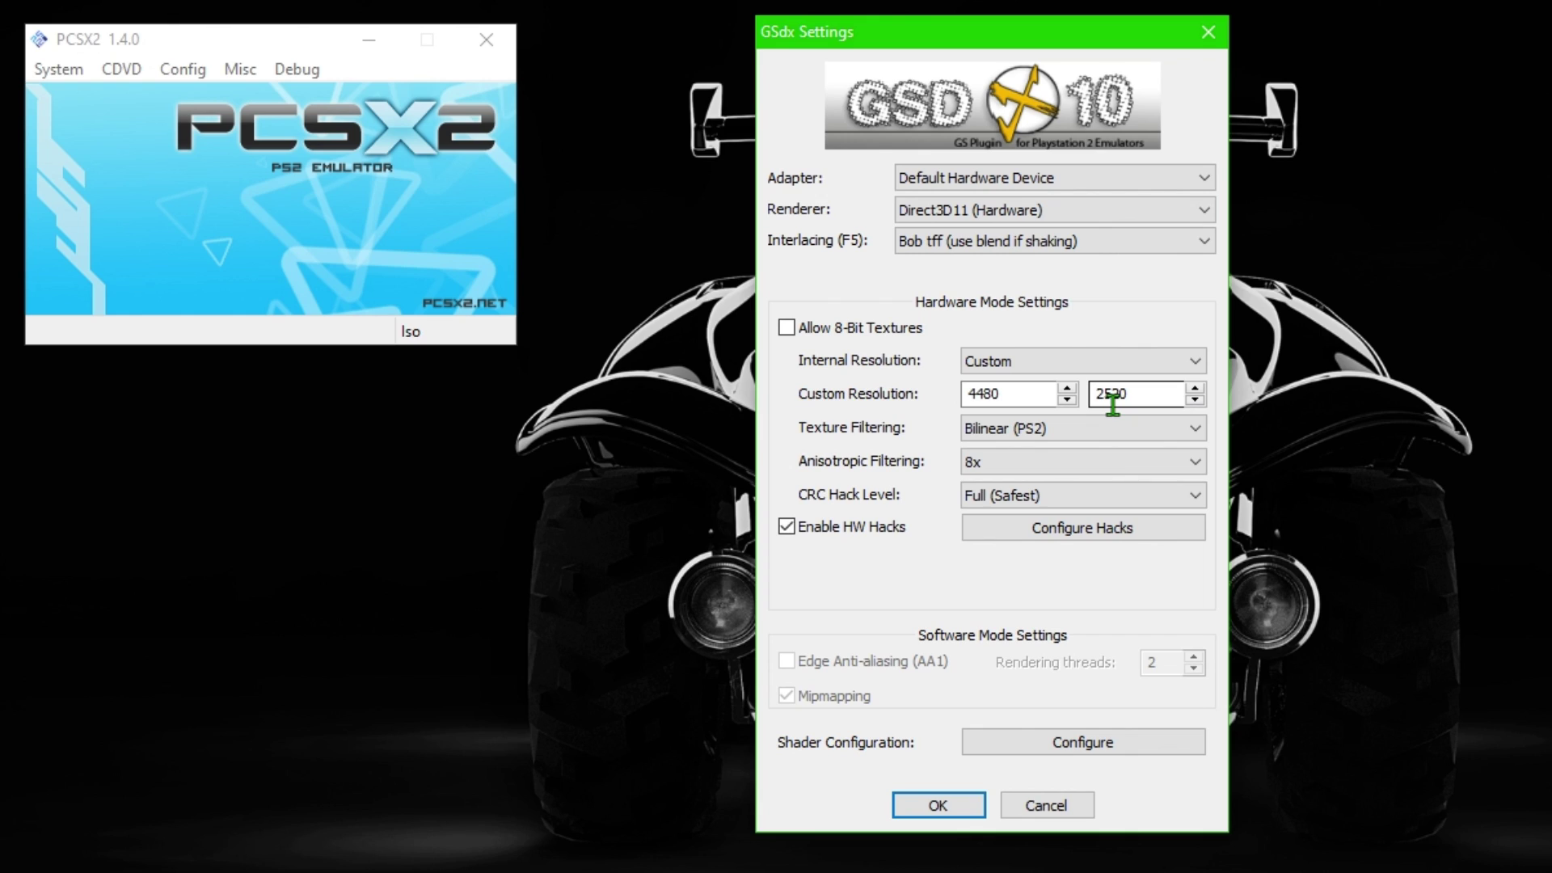
left_click(1022, 393)
key("Tab")
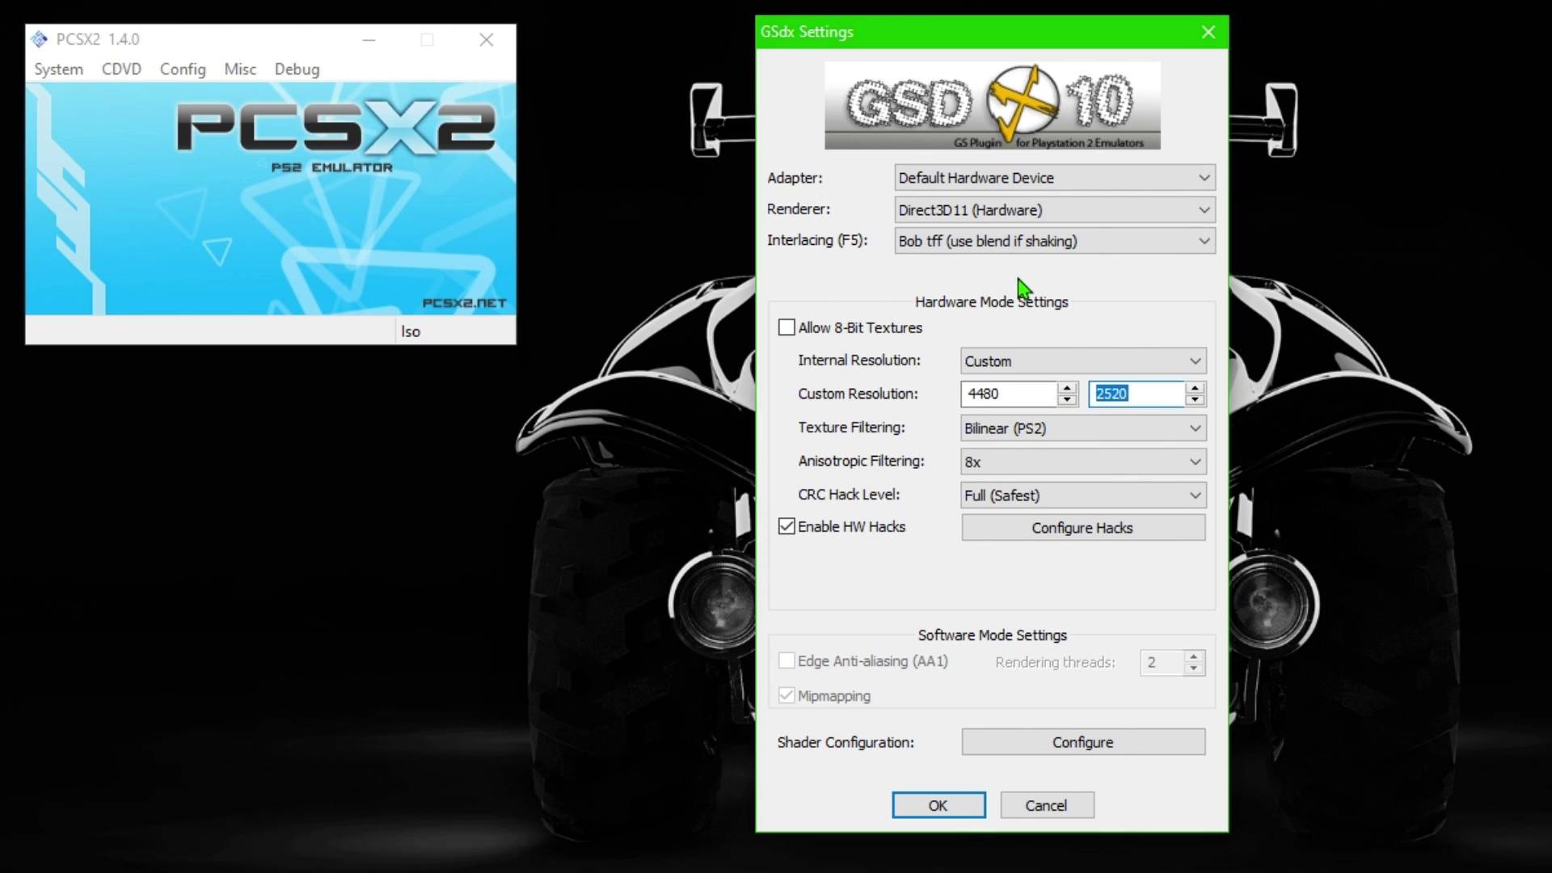
double_click(1022, 393)
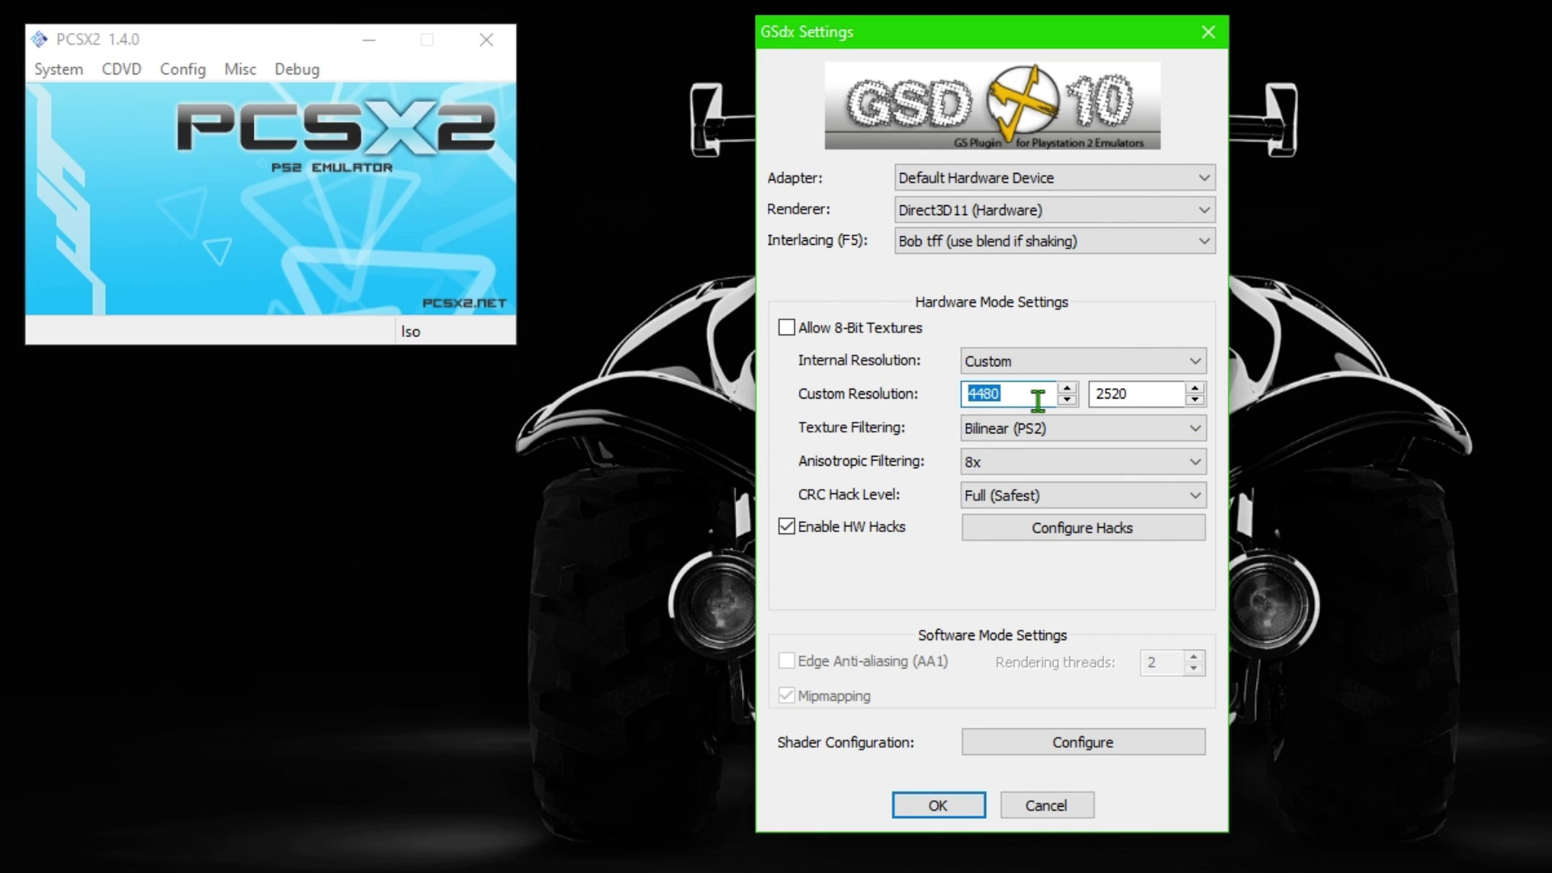
left_click(1007, 394)
double_click(1007, 394)
left_click(1007, 393)
double_click(1112, 400)
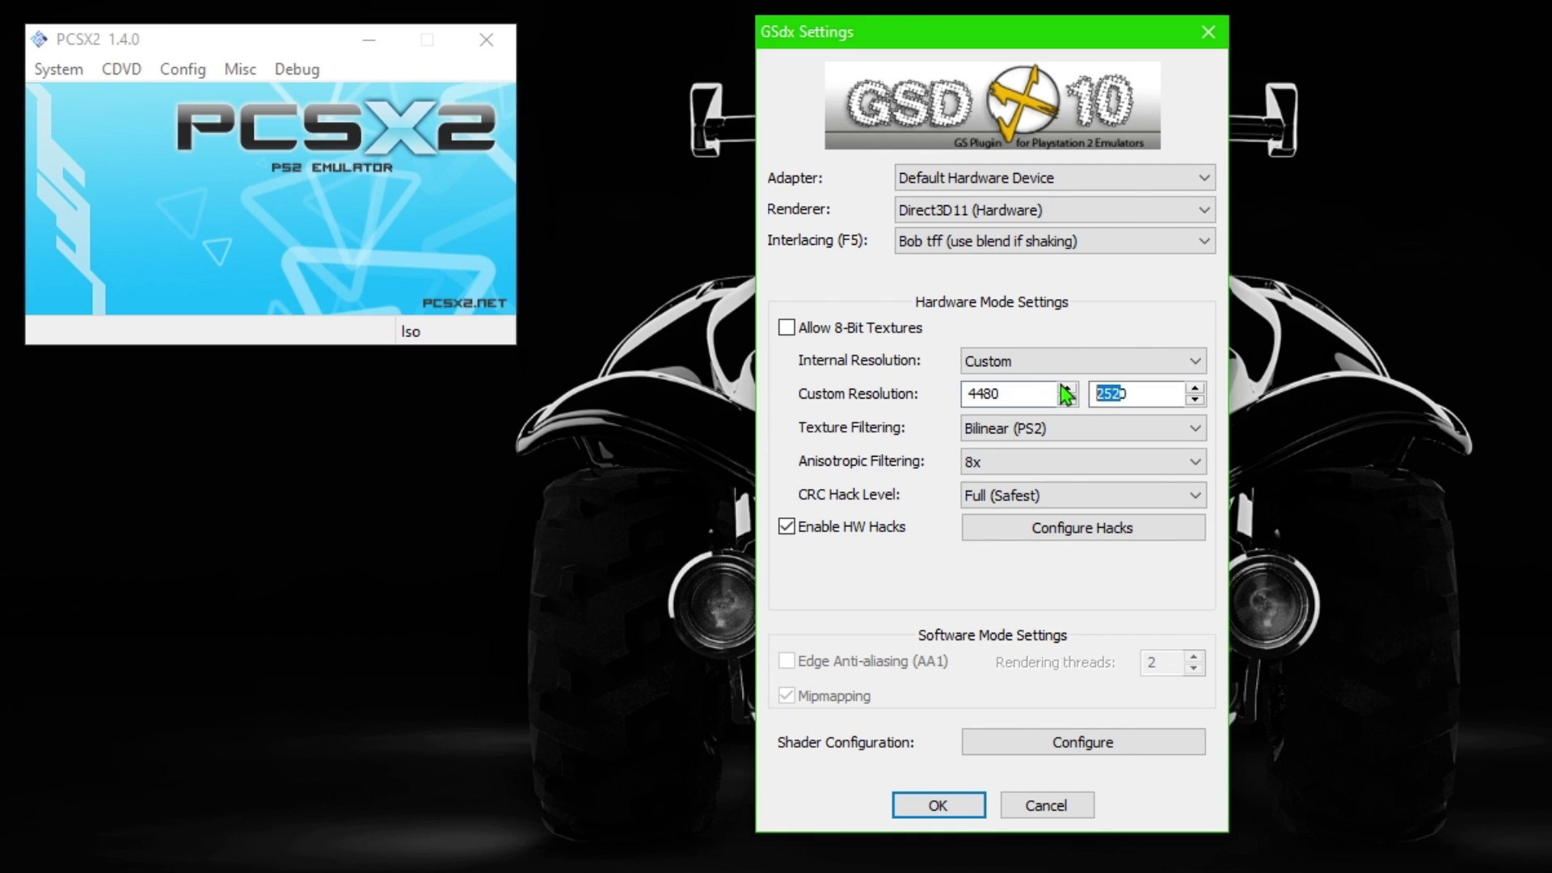
left_click(1148, 398)
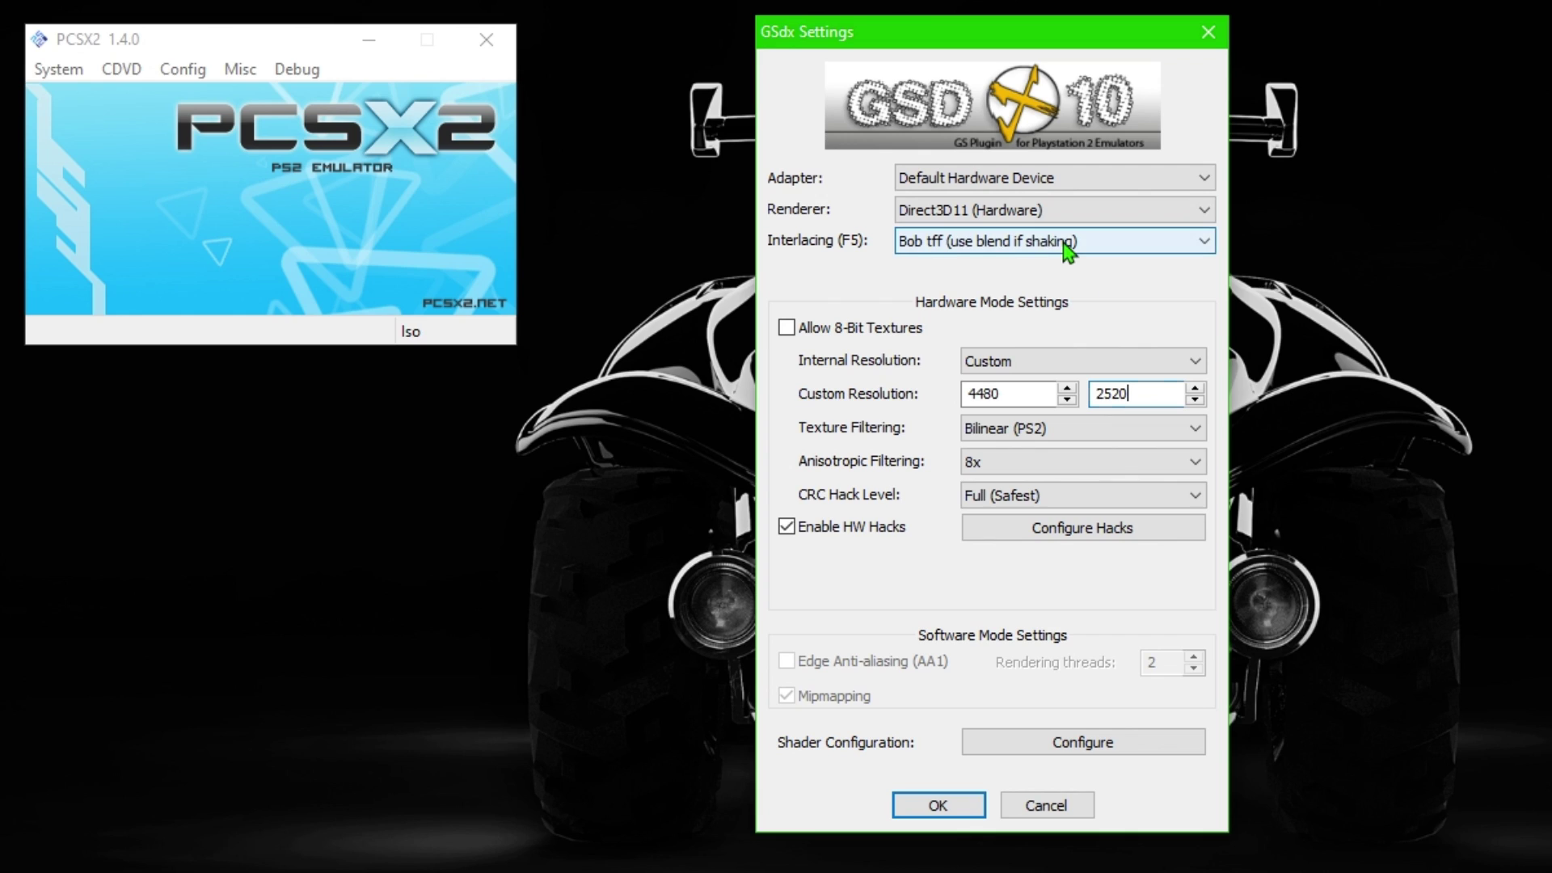
Step: Keep Direct3D11 (Hardware) as the renderer and accept the hack settings unchanged
left_click(1011, 217)
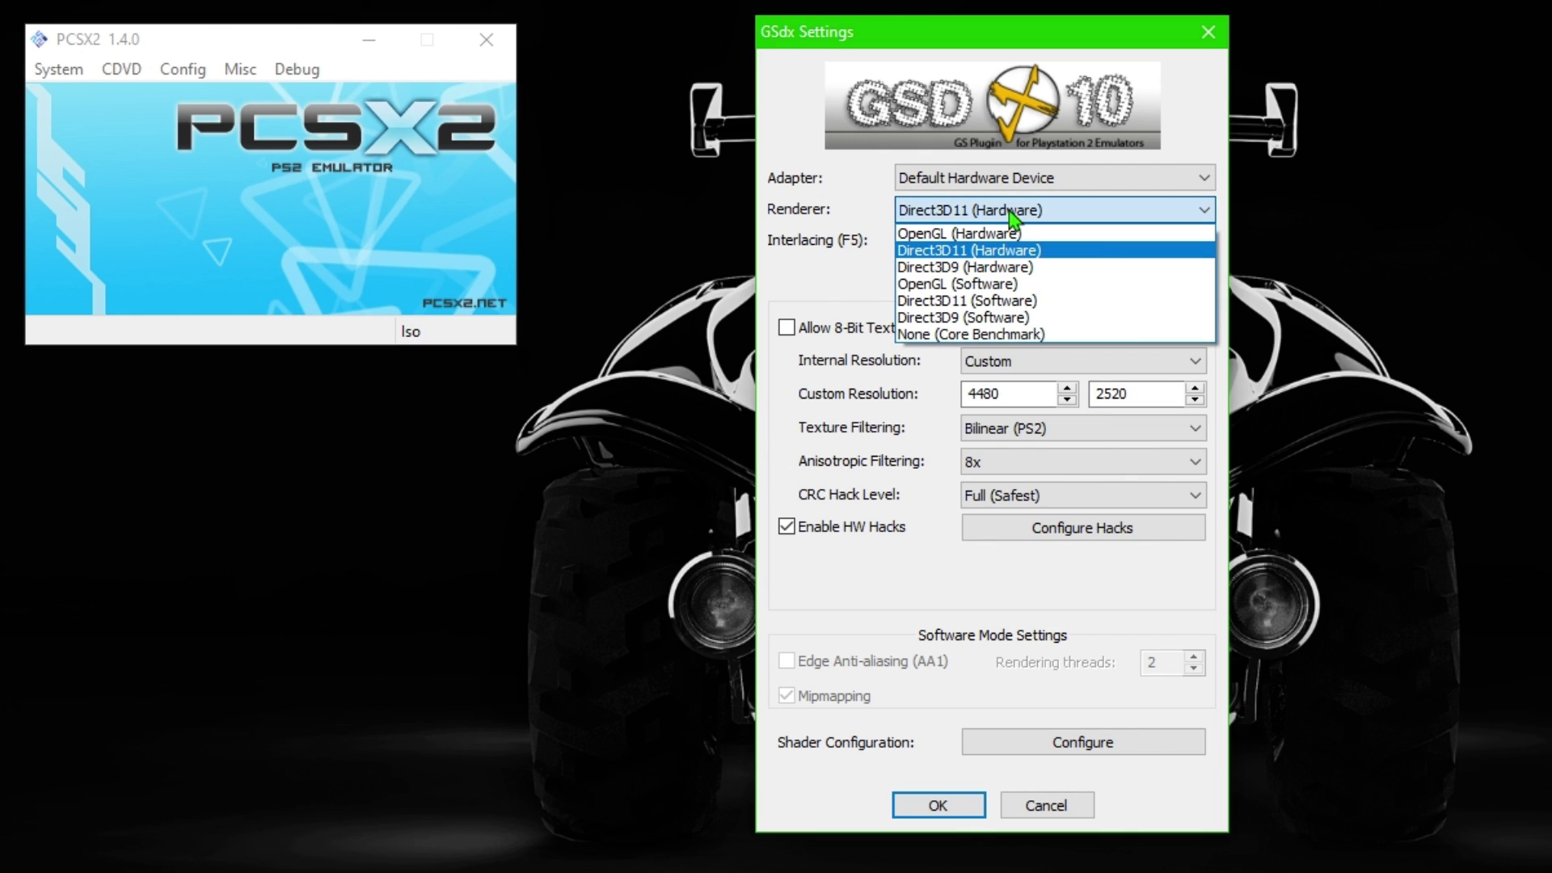
left_click(1011, 217)
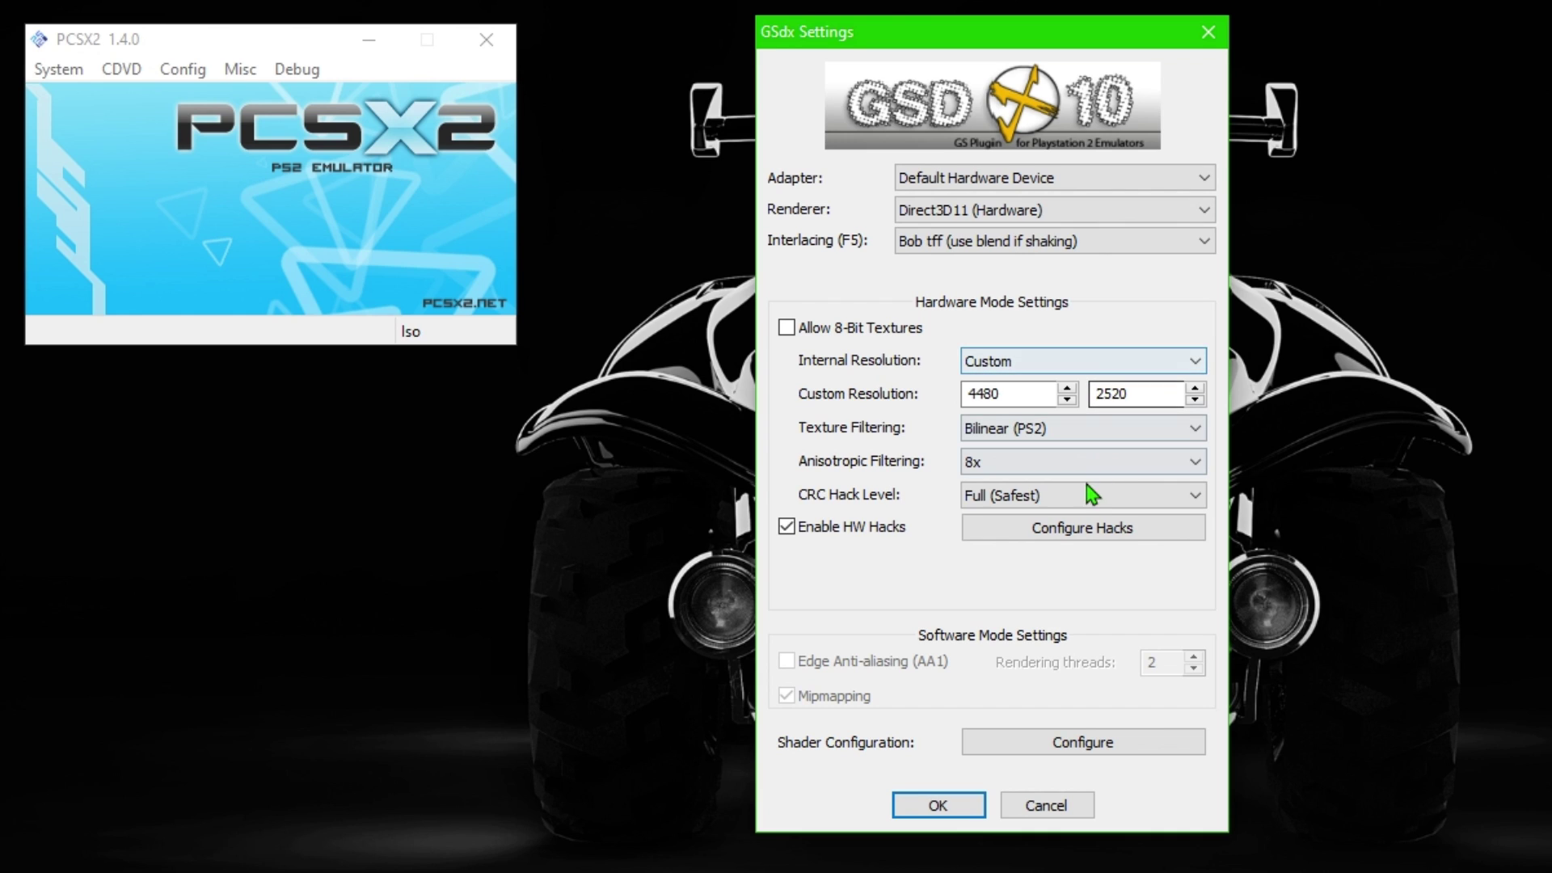
left_click(1078, 531)
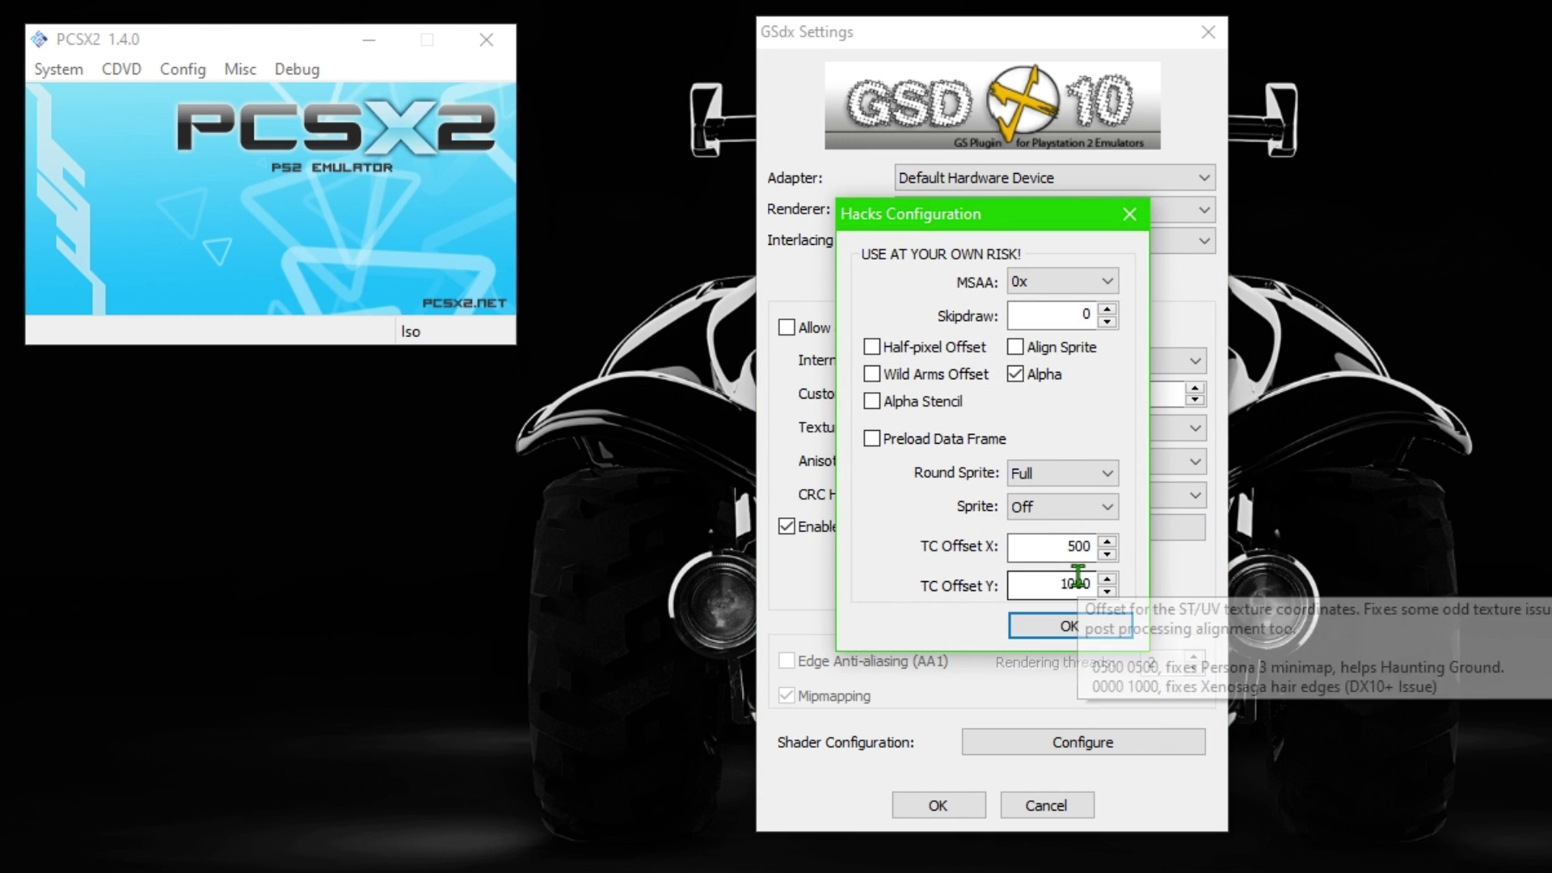
left_click(1066, 627)
Step: Disable FXAA in the Shader Configuration and confirm it
left_click(1060, 742)
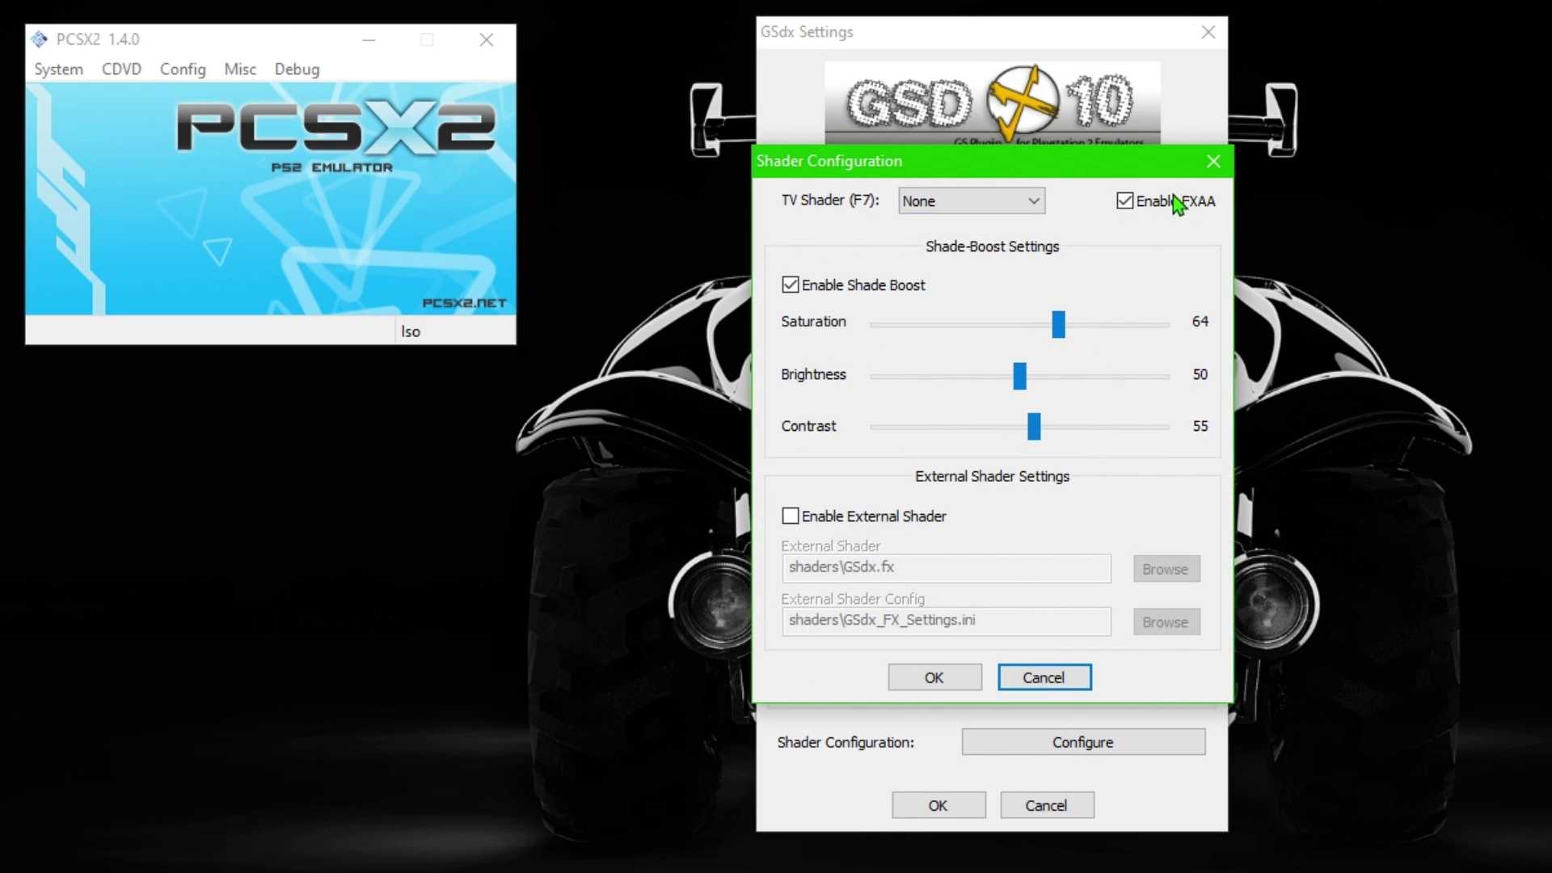
left_click(1125, 202)
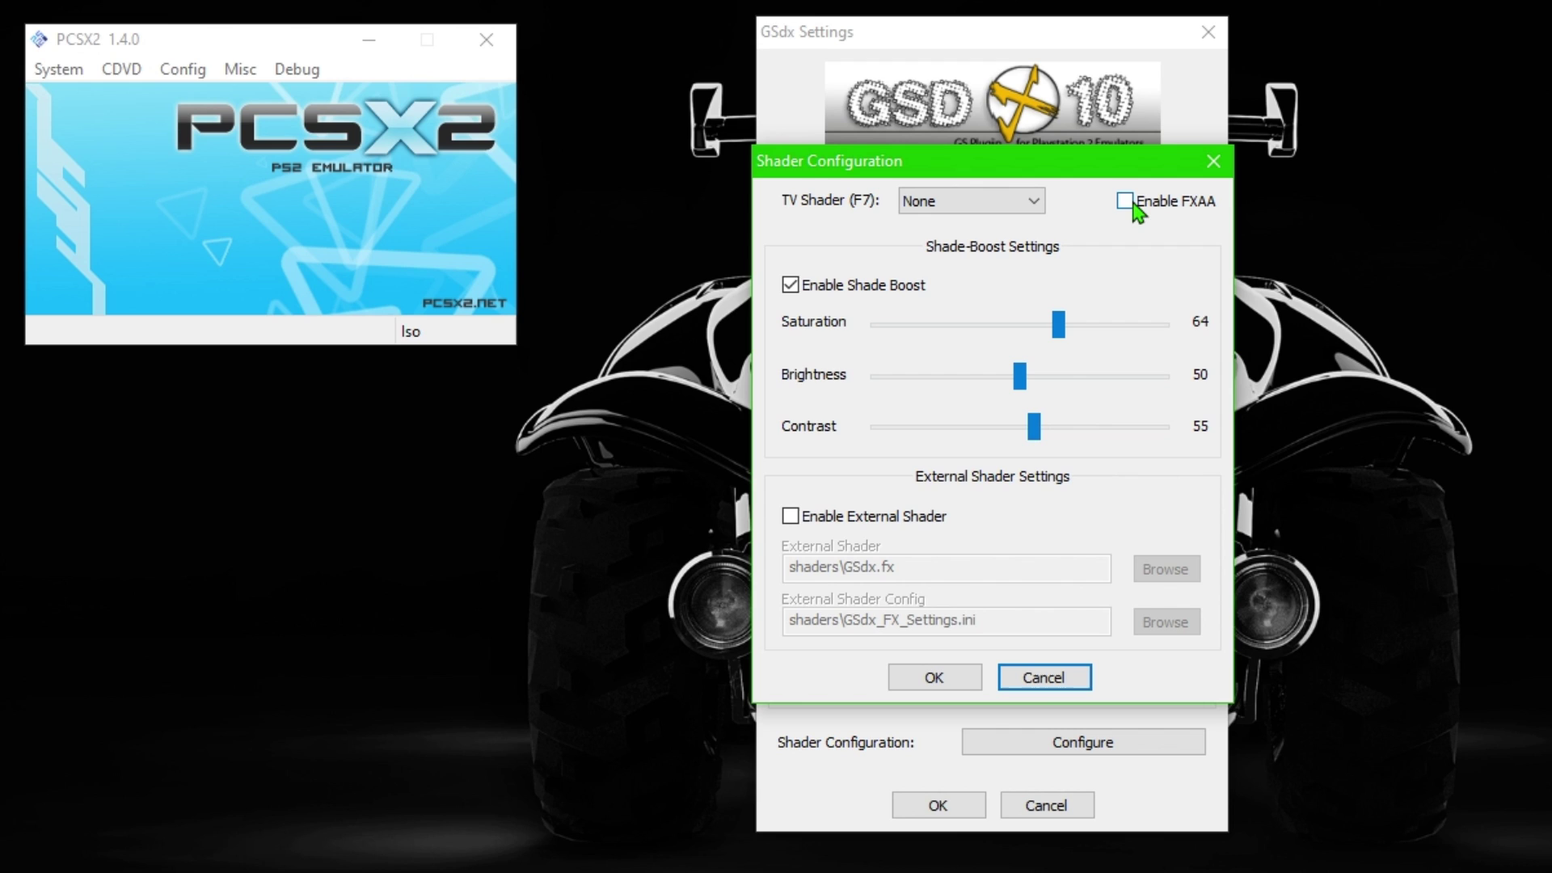
left_click(937, 677)
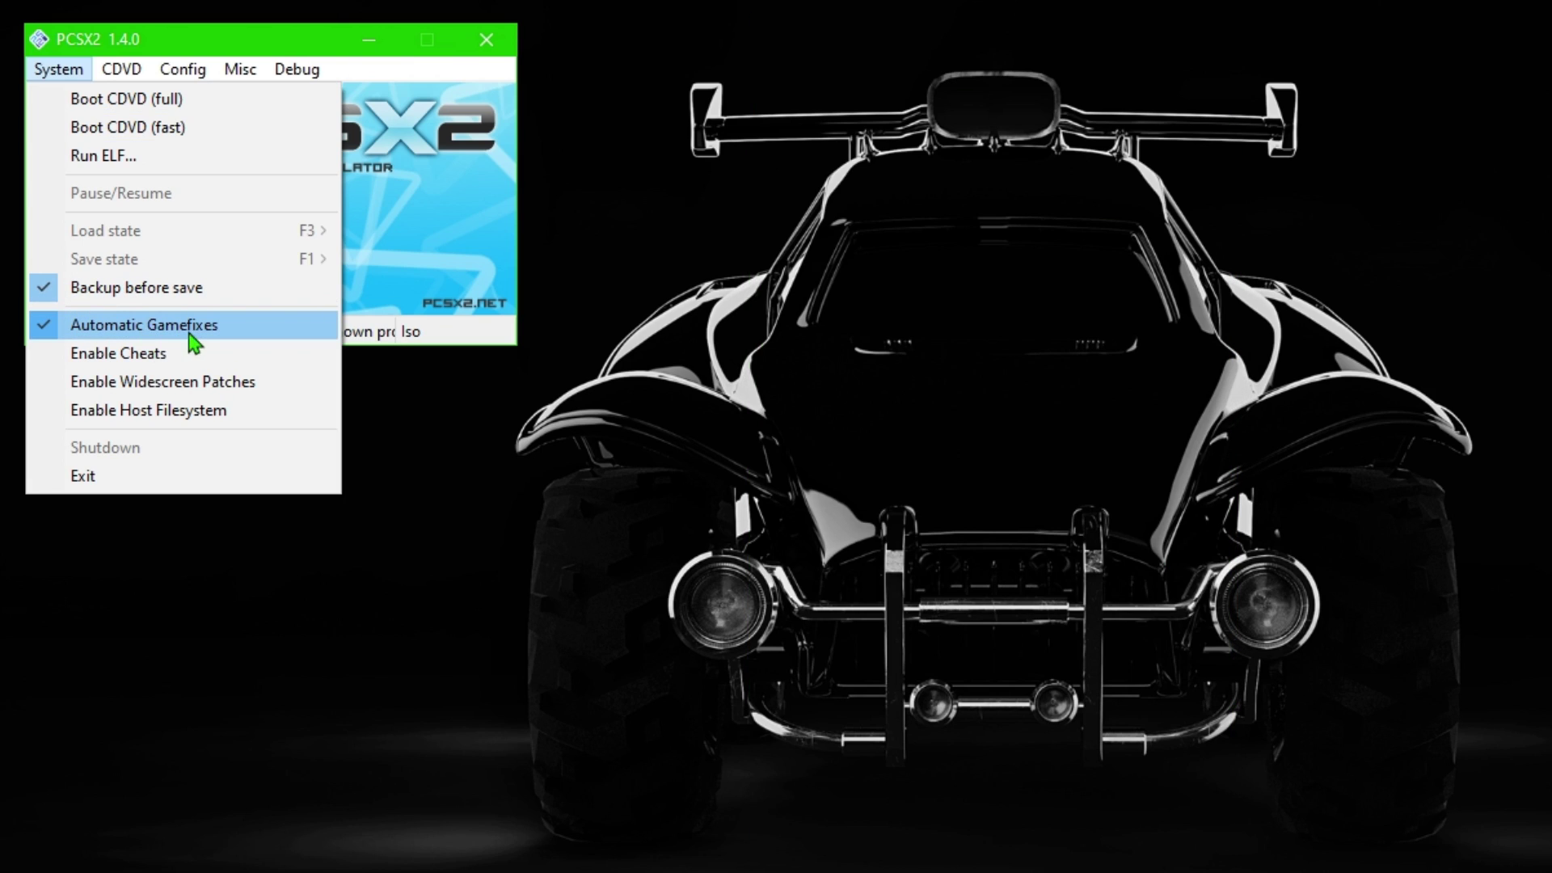
Step: Disable Automatic Gamefixes, fast-boot Sly 3 from CDVD, then close the game window
left_click(144, 326)
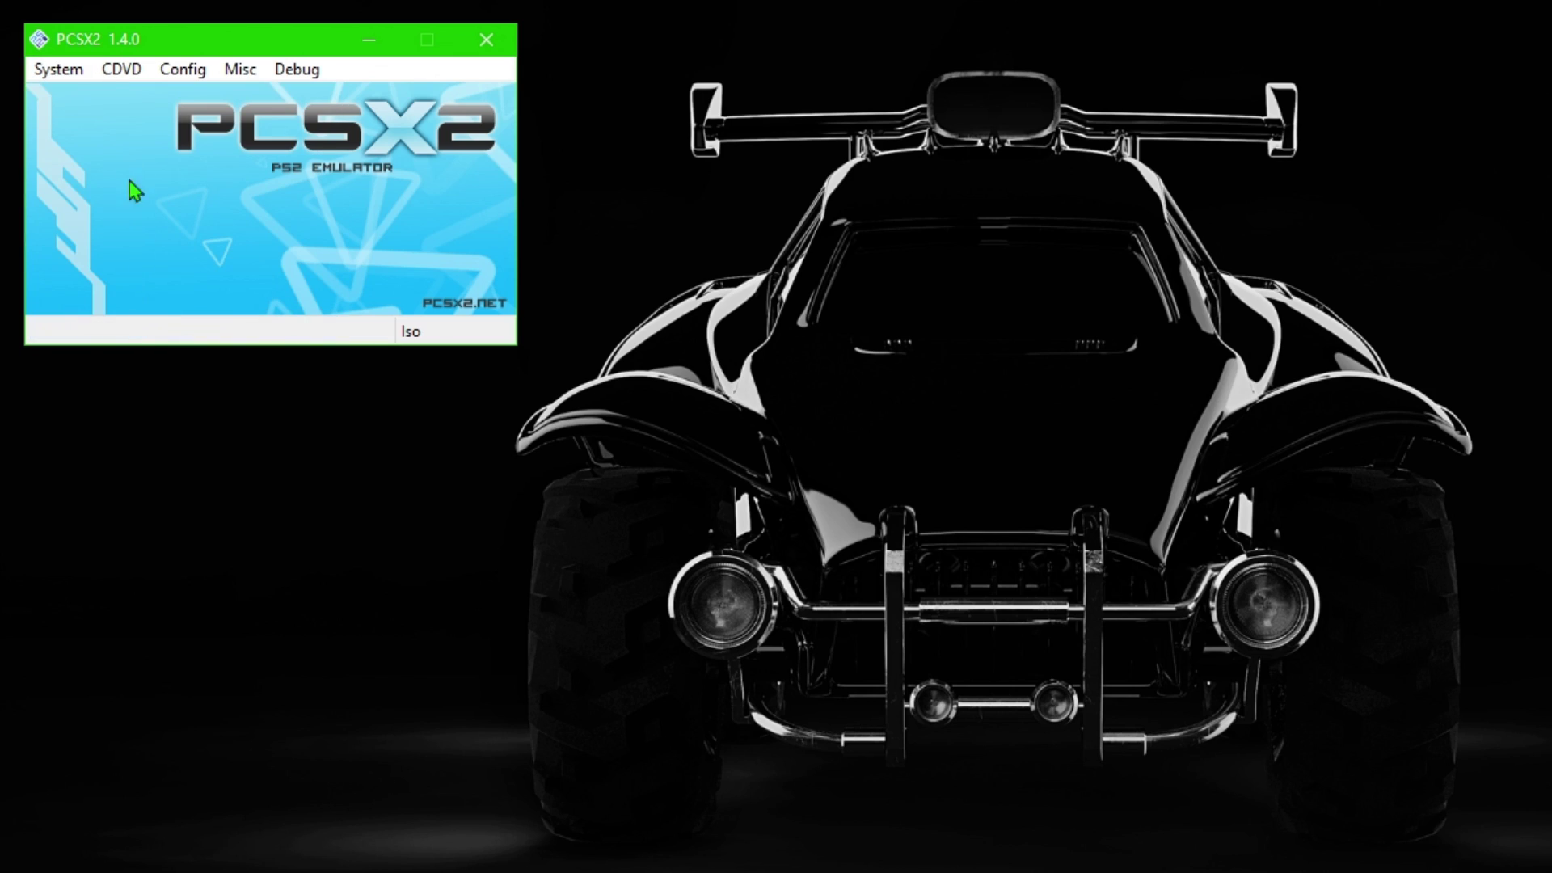
left_click(60, 66)
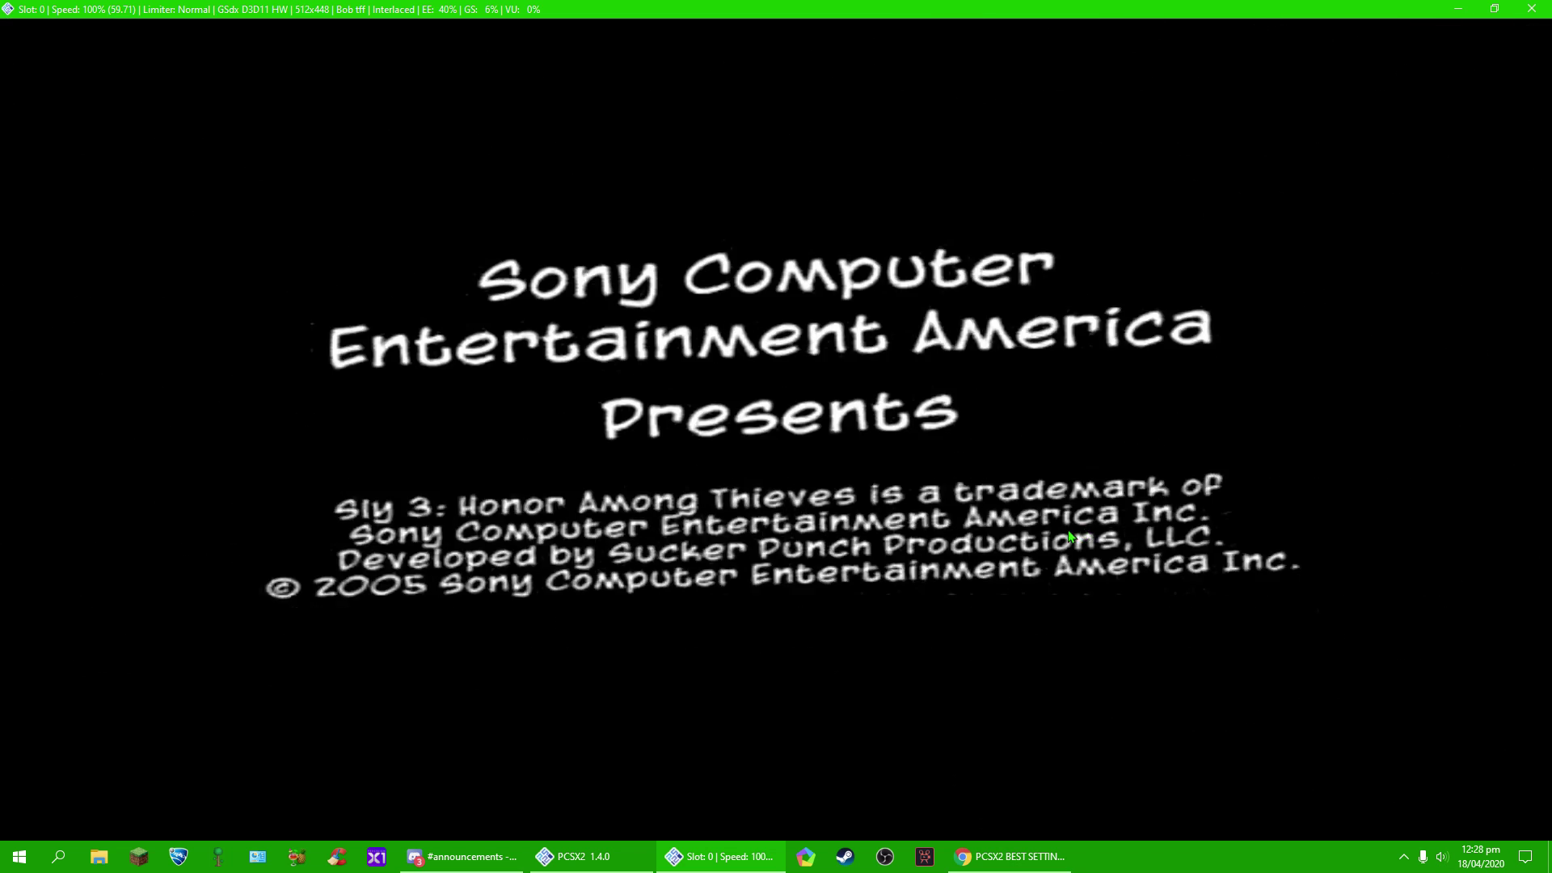
left_click(1531, 8)
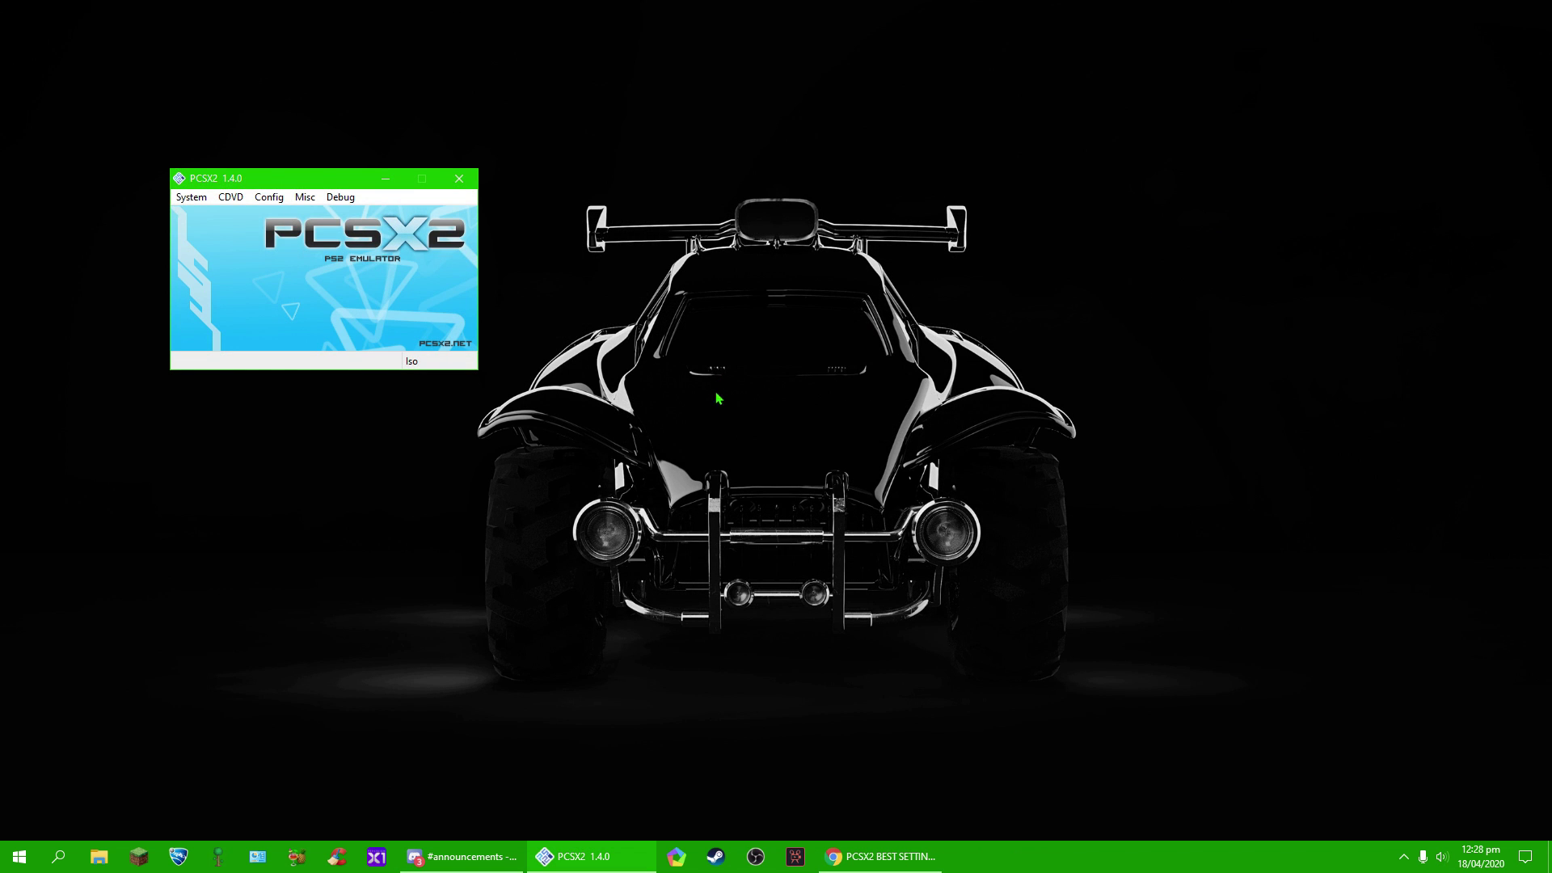
Step: Restart Sly 3 with a full CDVD reboot from the System menu
left_click(193, 203)
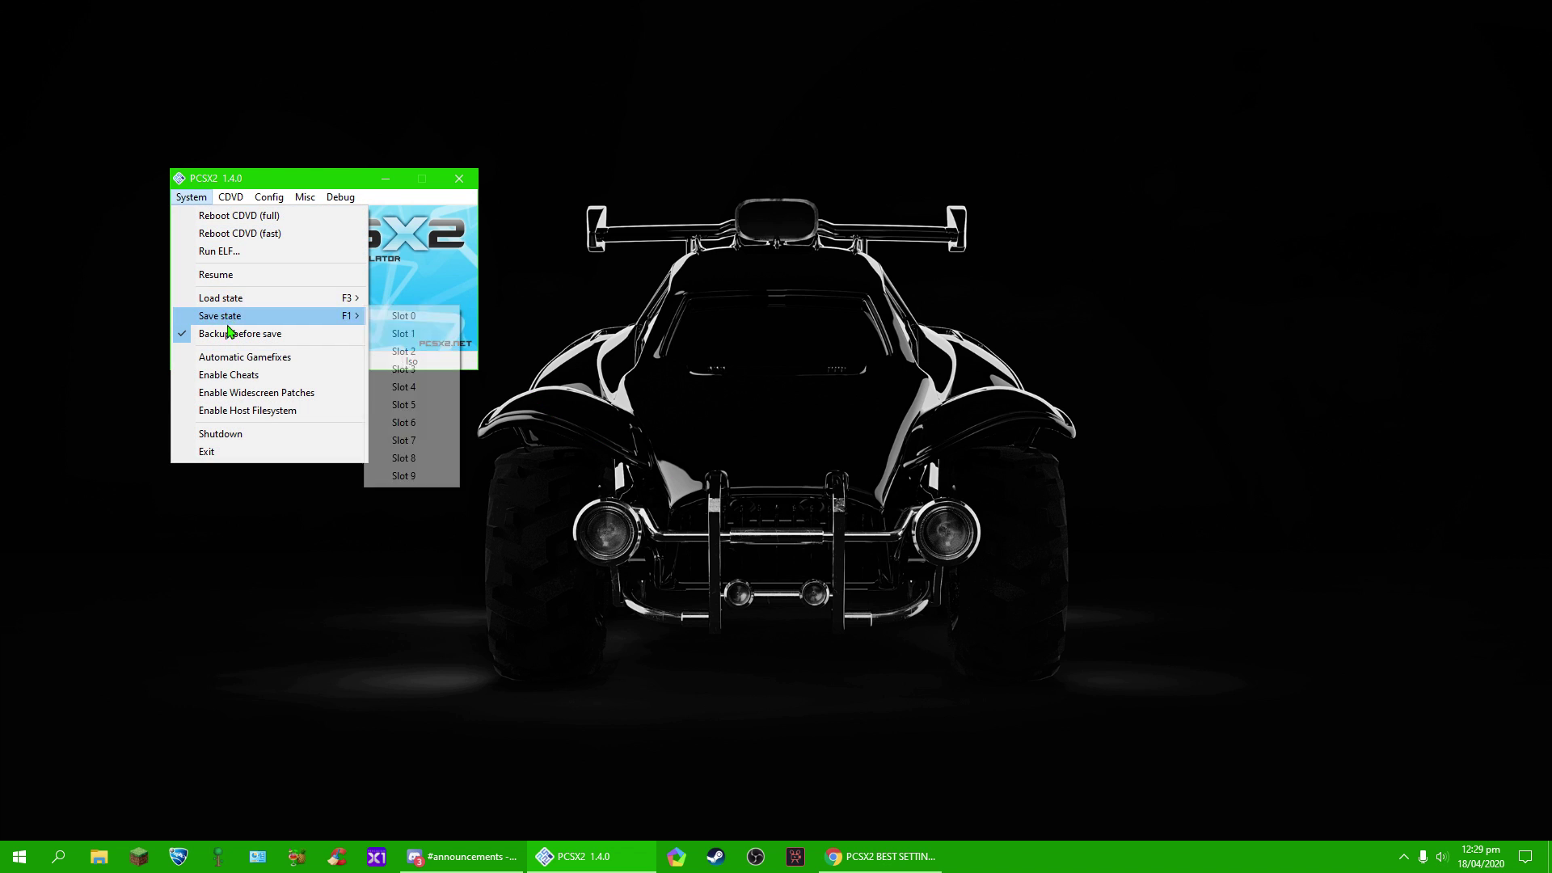
left_click(229, 364)
left_click(192, 197)
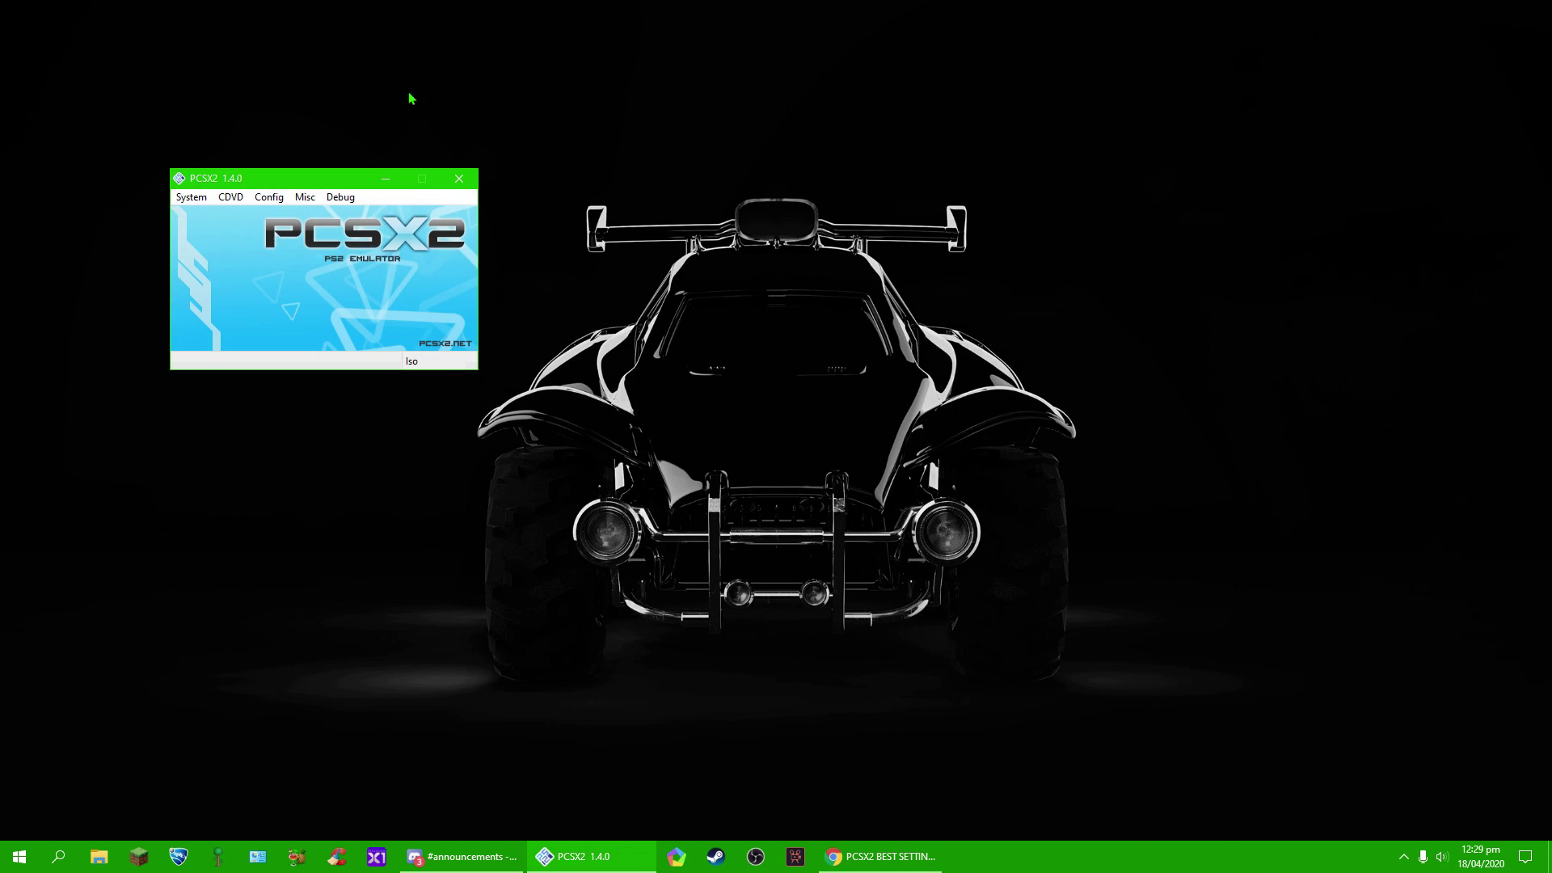
Step: Close and relaunch PCSX2, open the System menu, and check the hidden tray icons
left_click(458, 181)
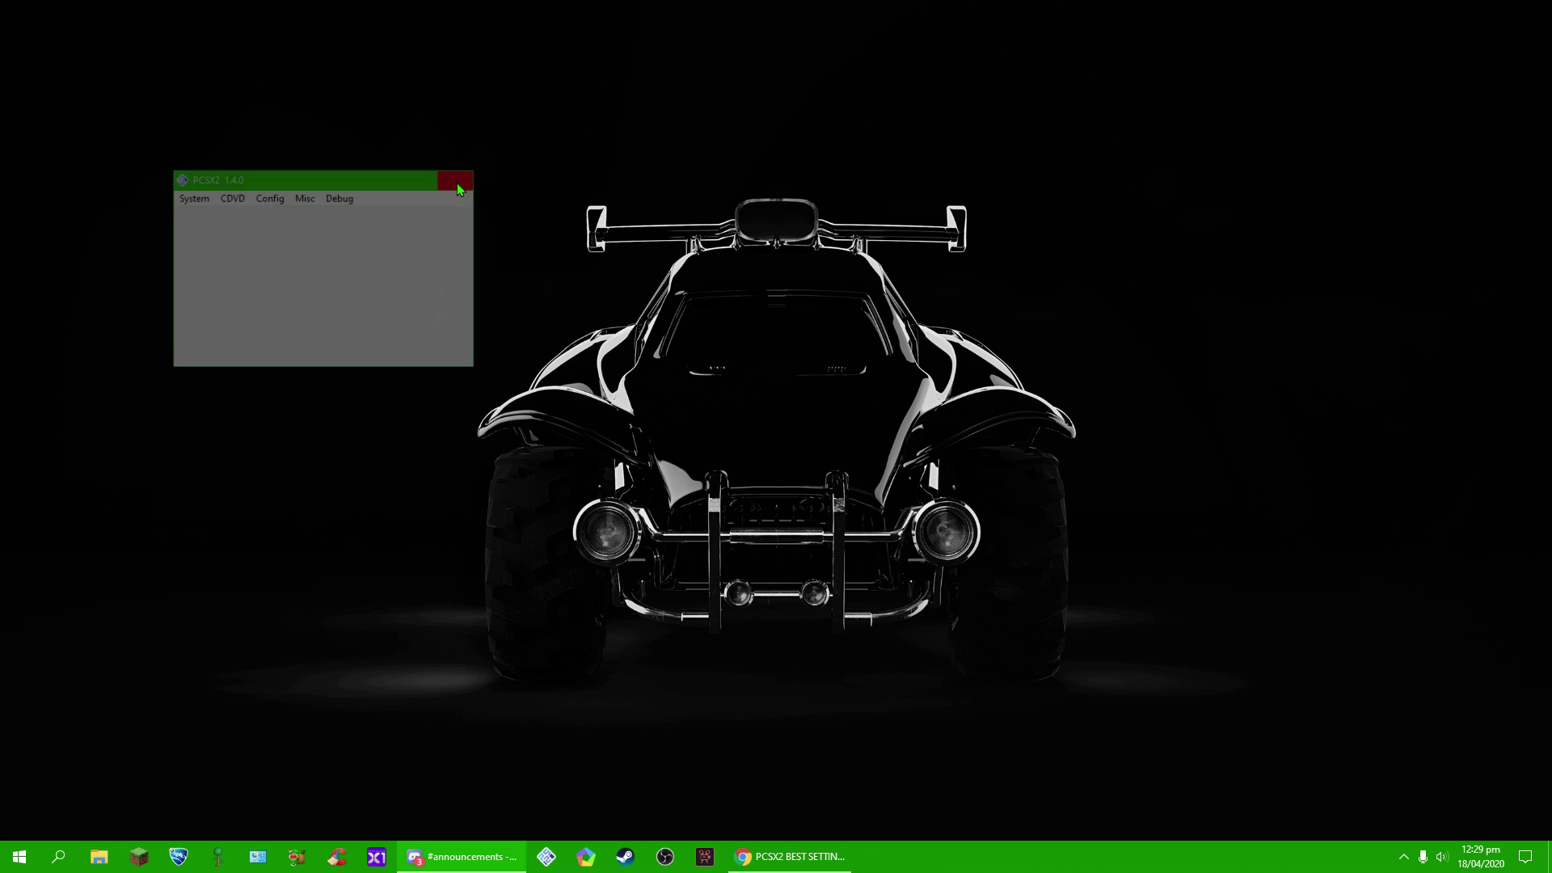
left_click(556, 846)
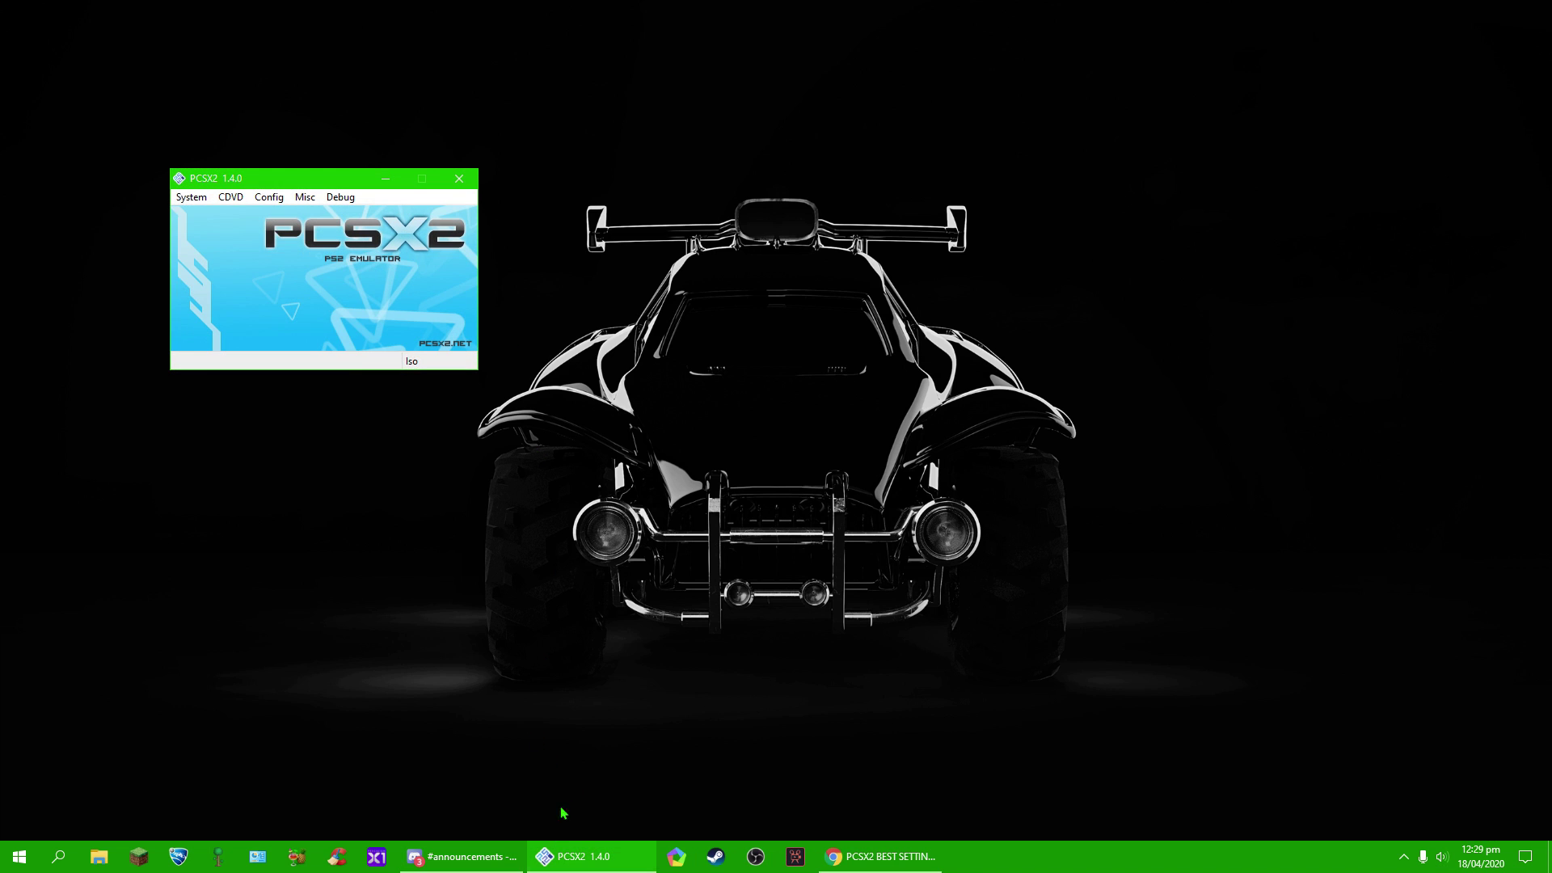
left_click(191, 197)
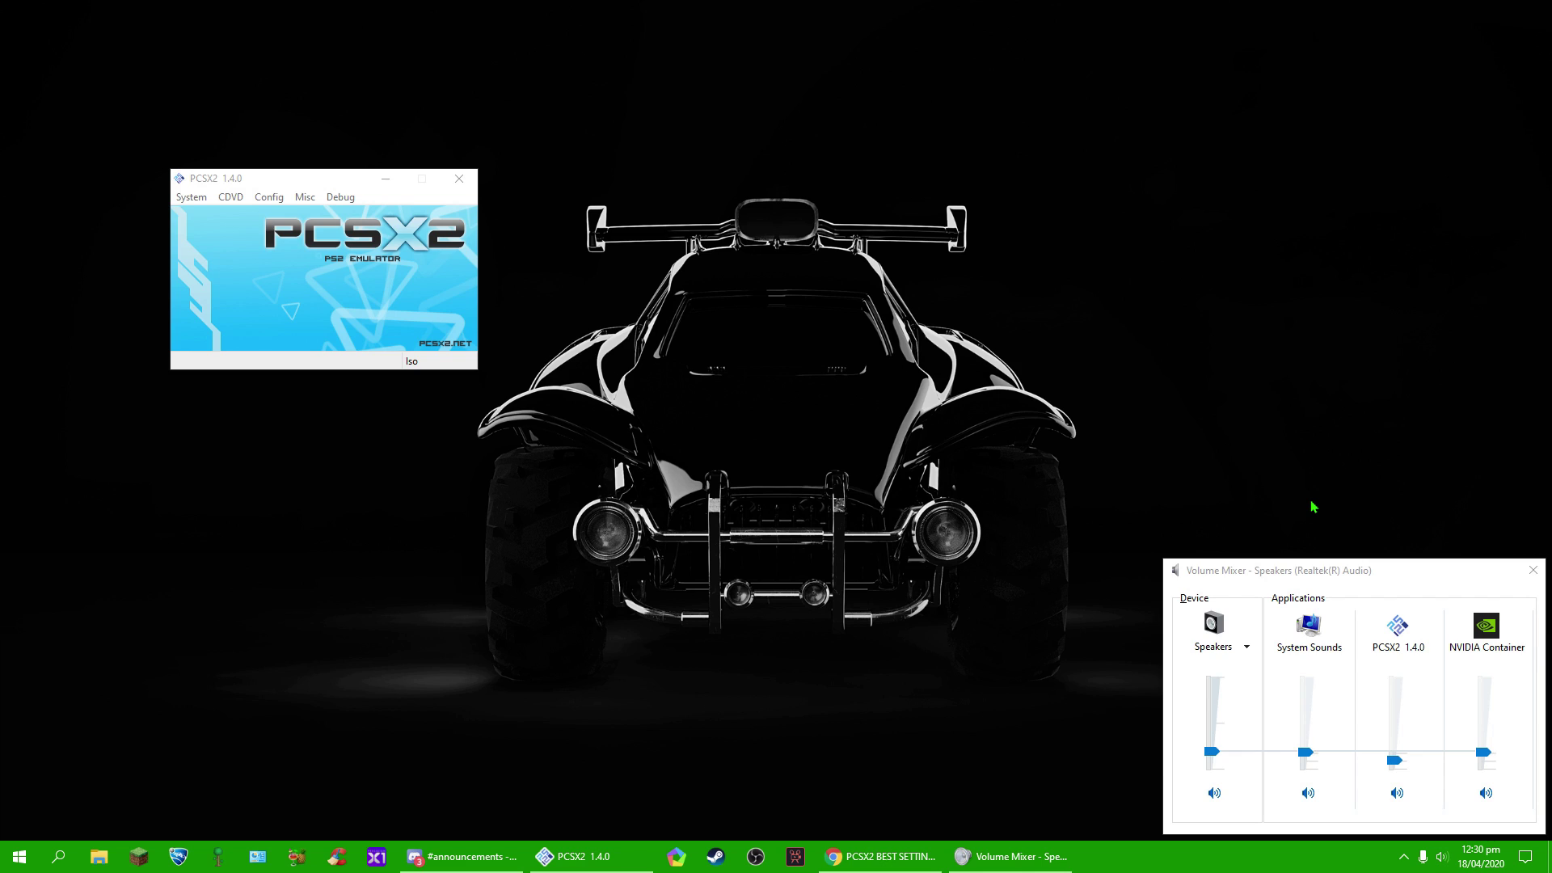
left_click(1405, 857)
left_click(1405, 859)
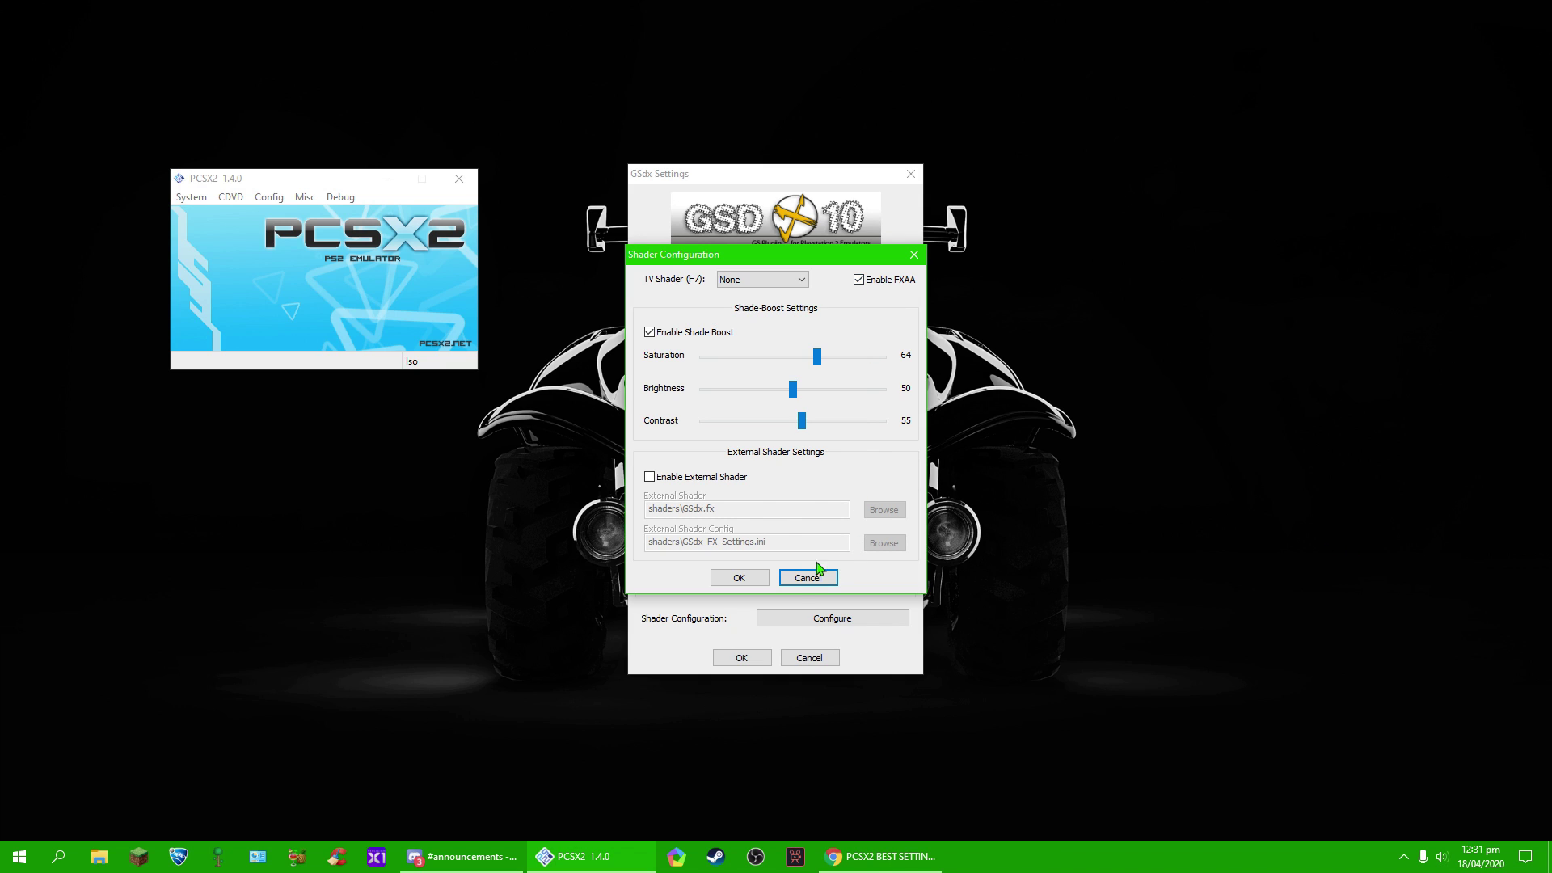
Step: Confirm shaders with FXAA on, close GSdx Settings, restore PCSX2 and open Config > Video (GS)
left_click(740, 579)
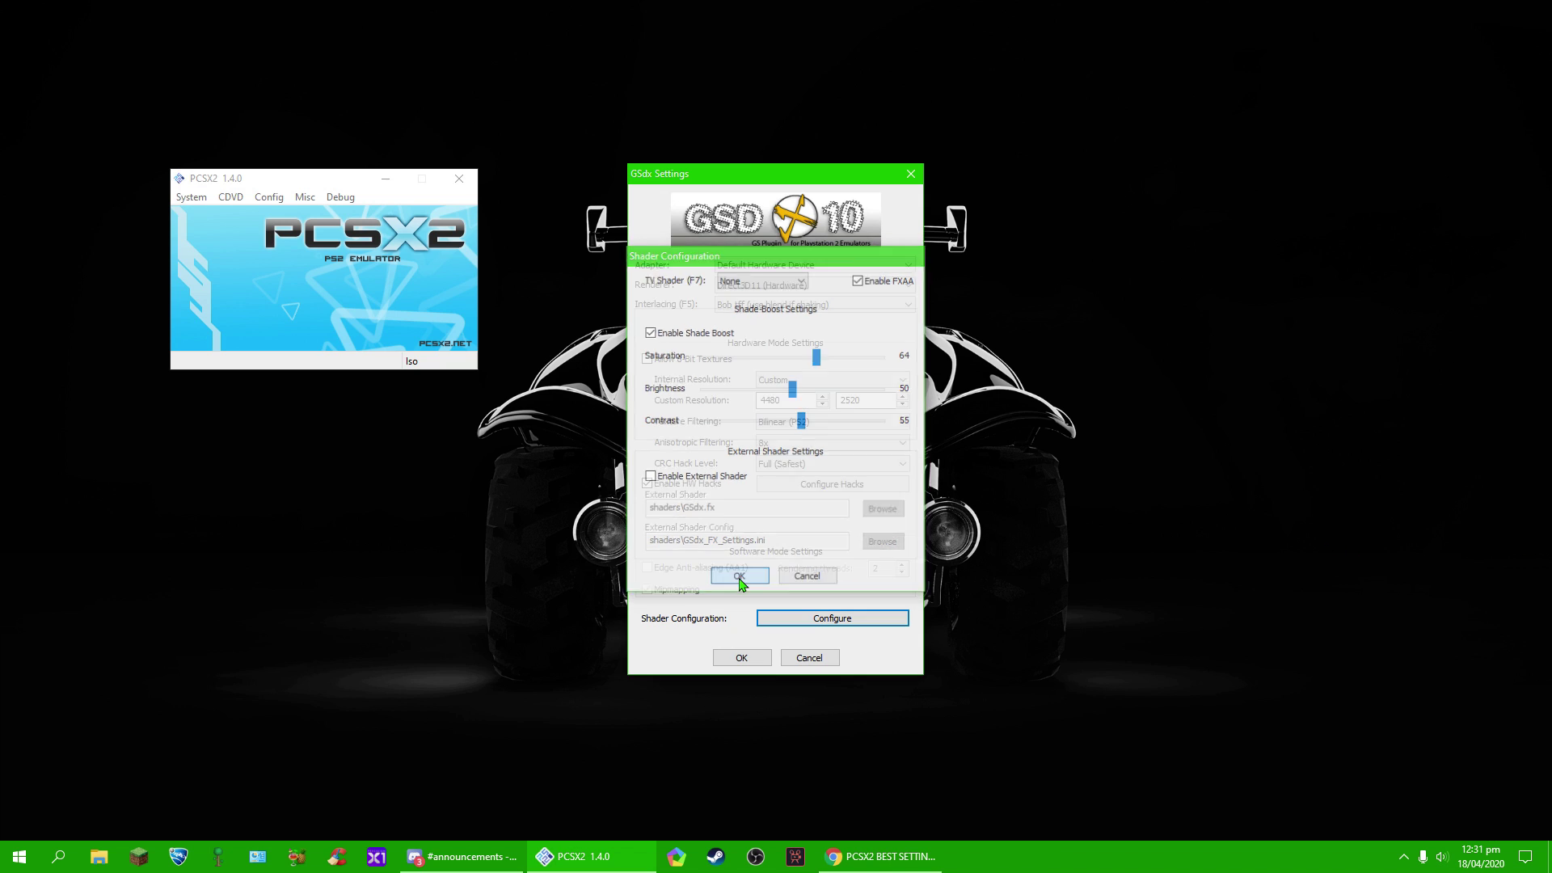
left_click(749, 661)
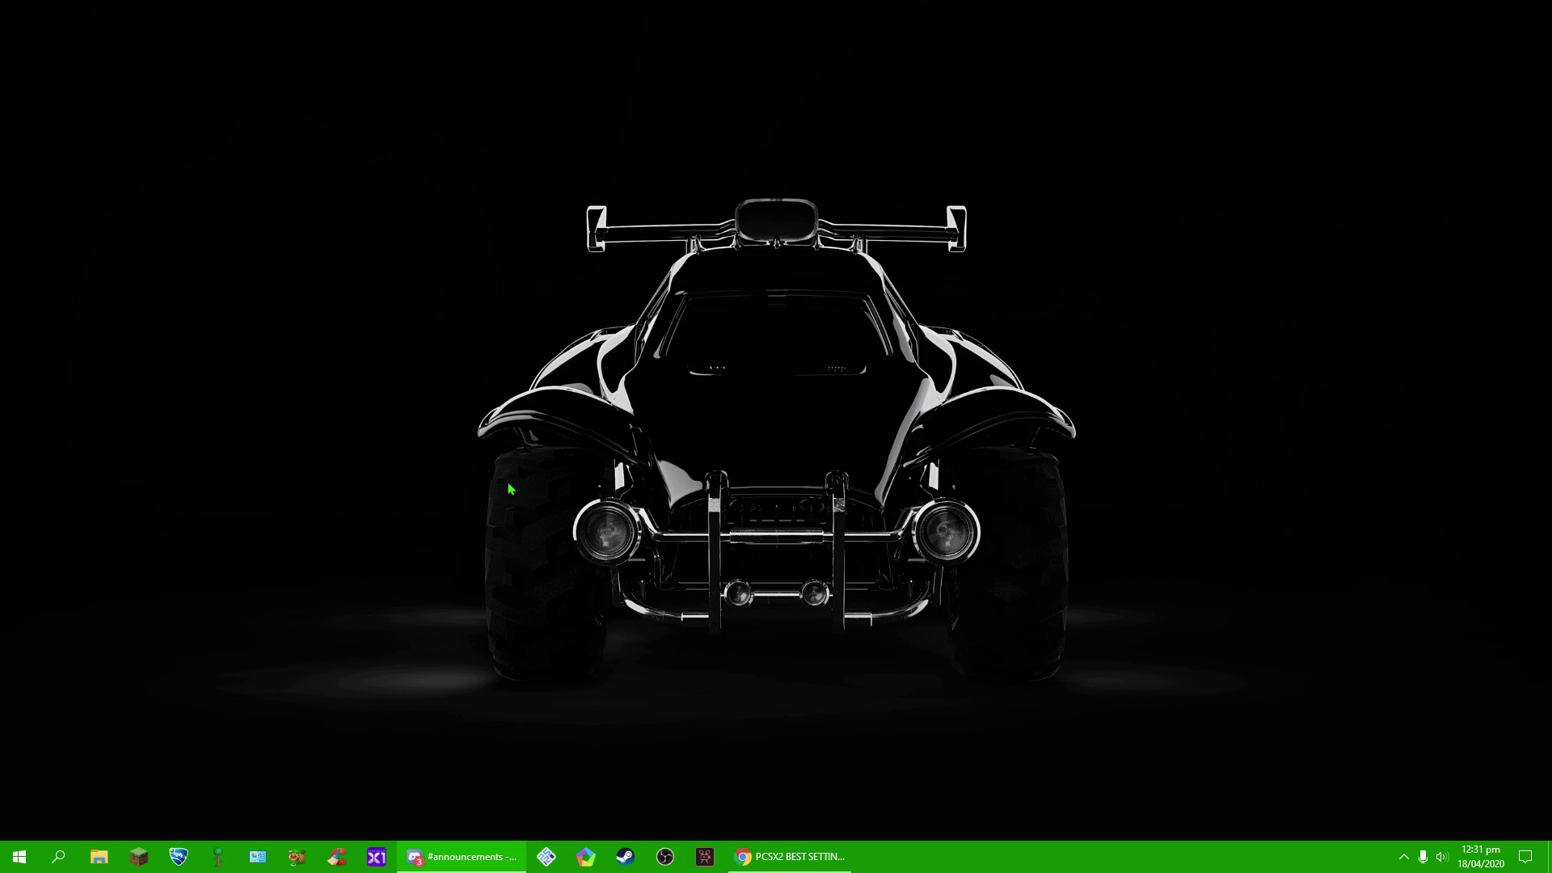
left_click(542, 863)
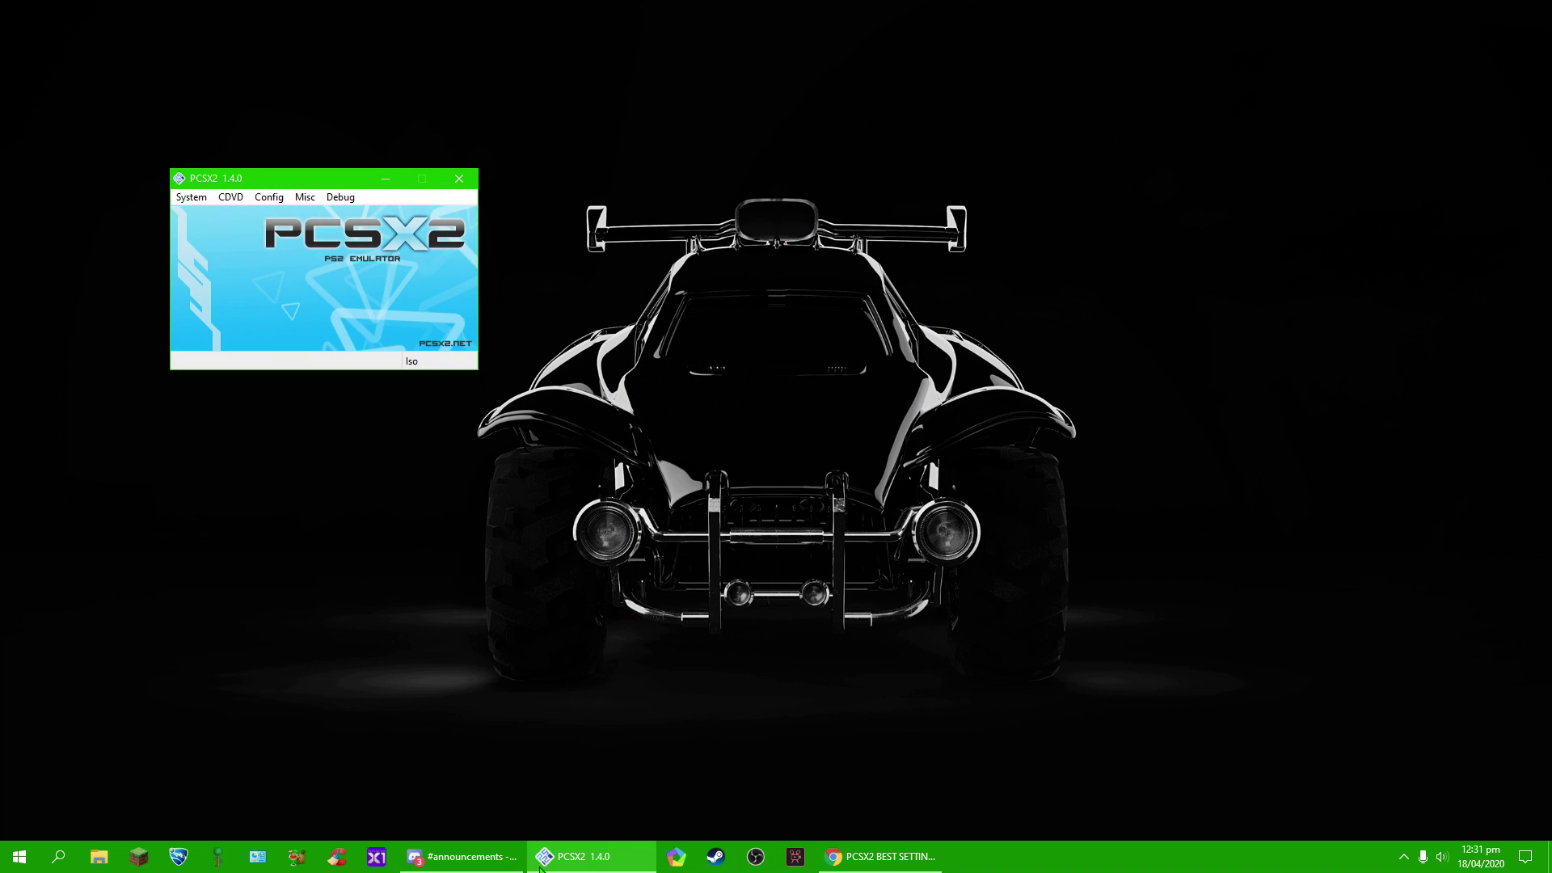
mouse_move(456, 867)
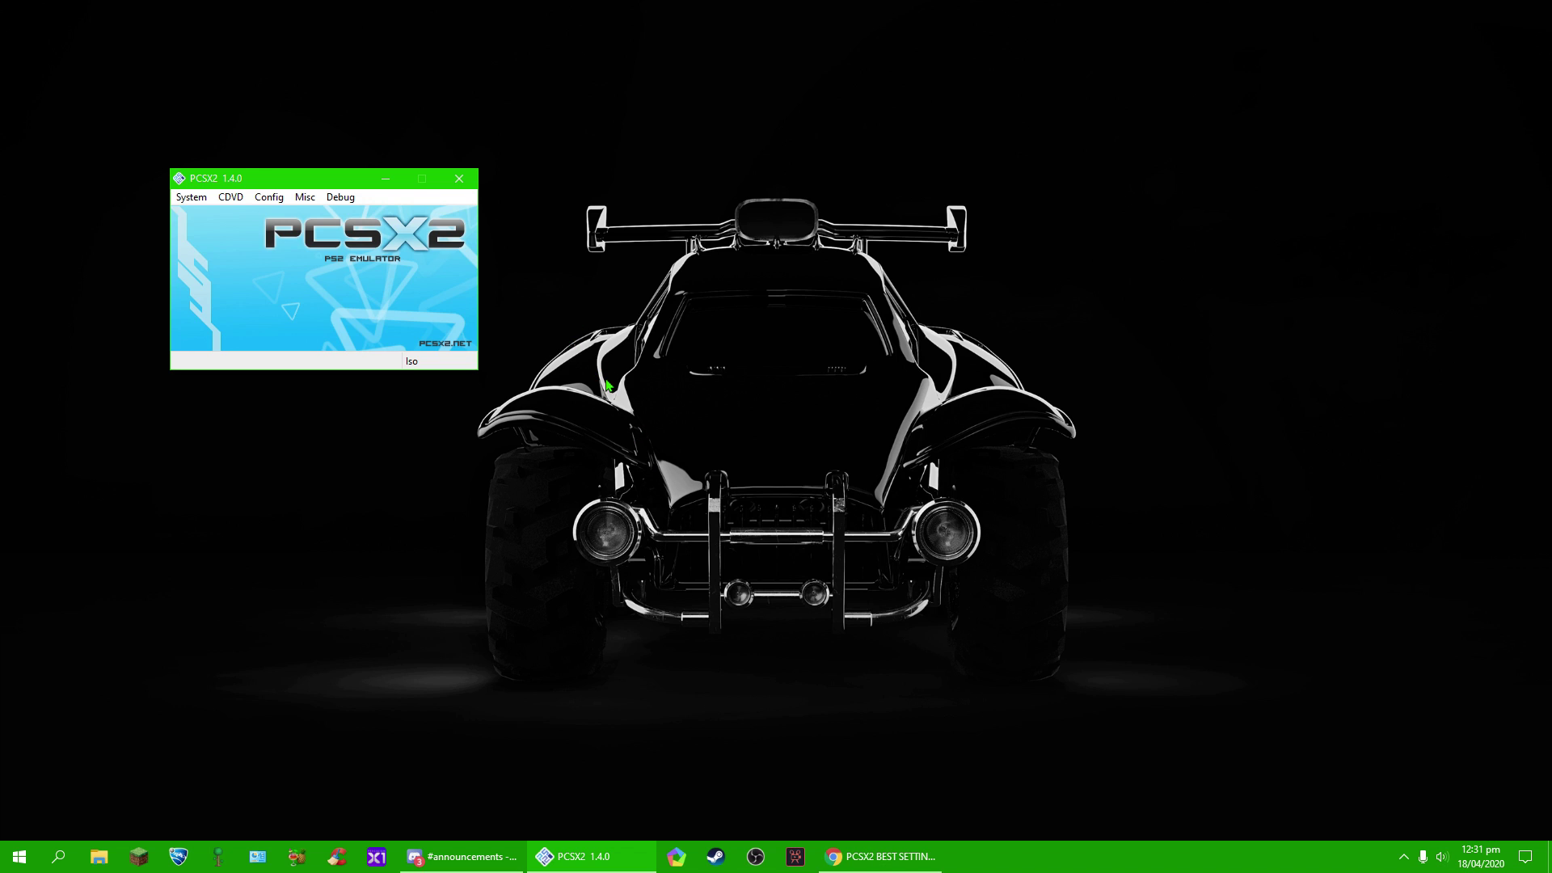
left_click(273, 200)
mouse_move(333, 279)
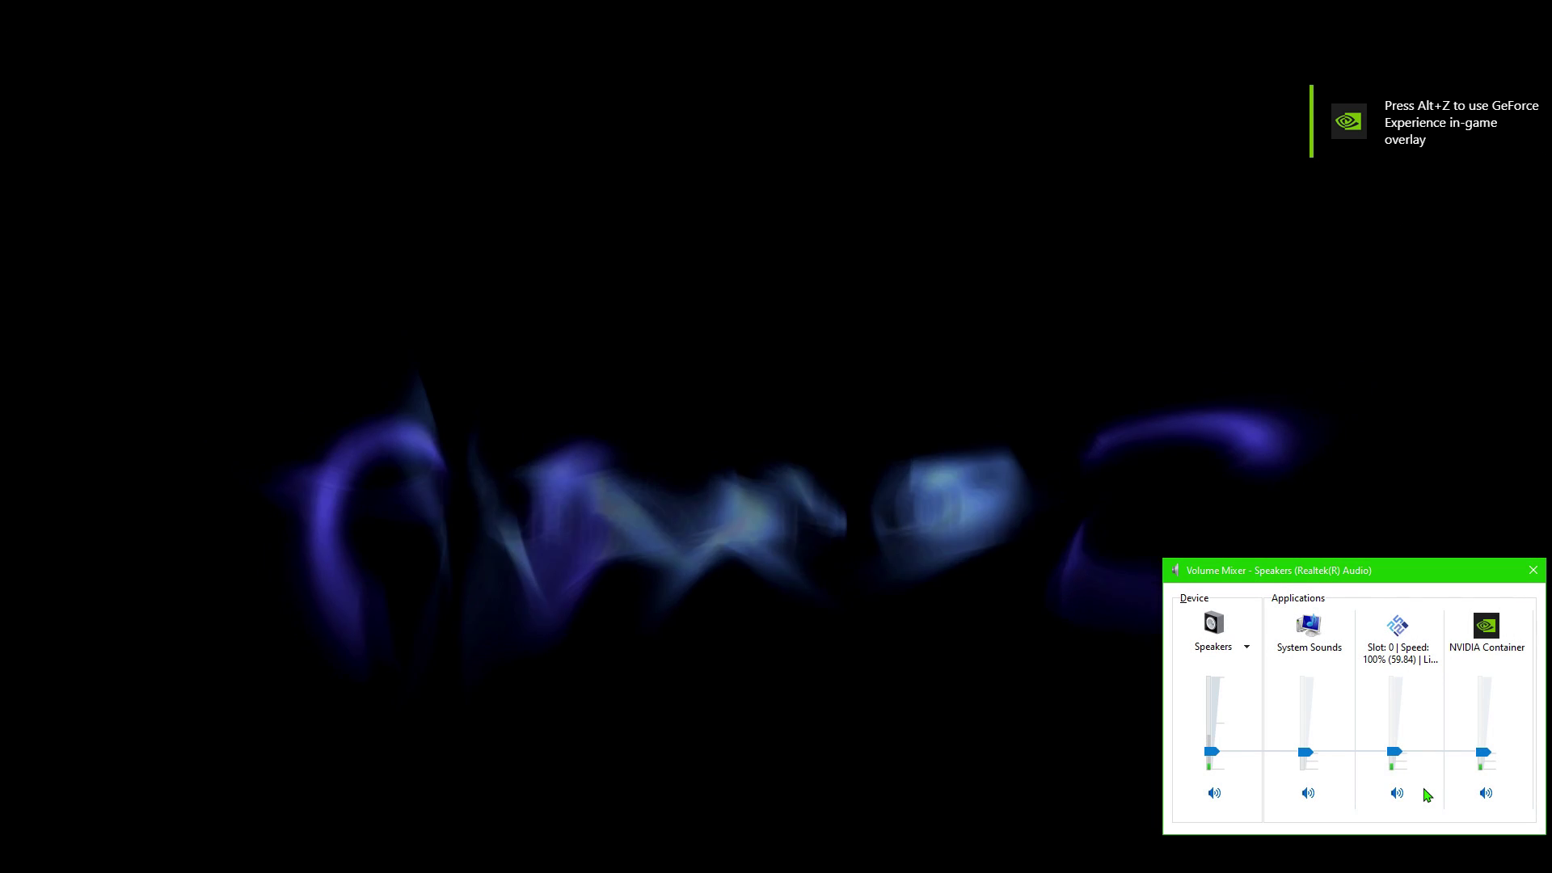
Step: Lower the PCSX2 1.4.0 volume slider in the Volume Mixer
left_click_drag(1395, 749, 1397, 770)
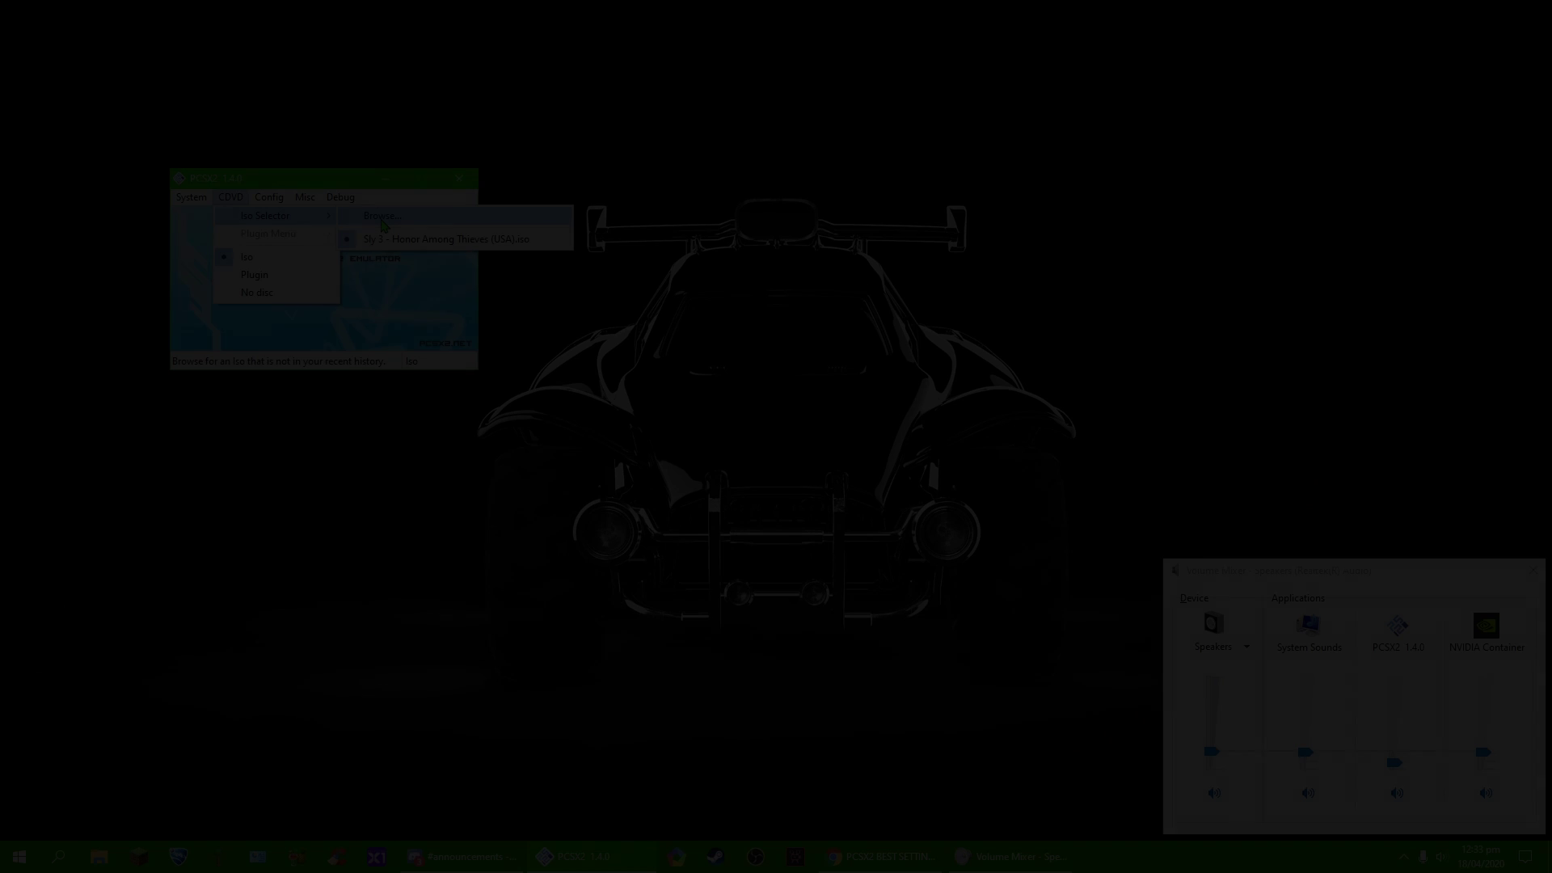
Step: Boot the Sly 2 - Band of Thieves (USA).iso disc image to its save-file prompt, then exit with Esc
left_click(384, 216)
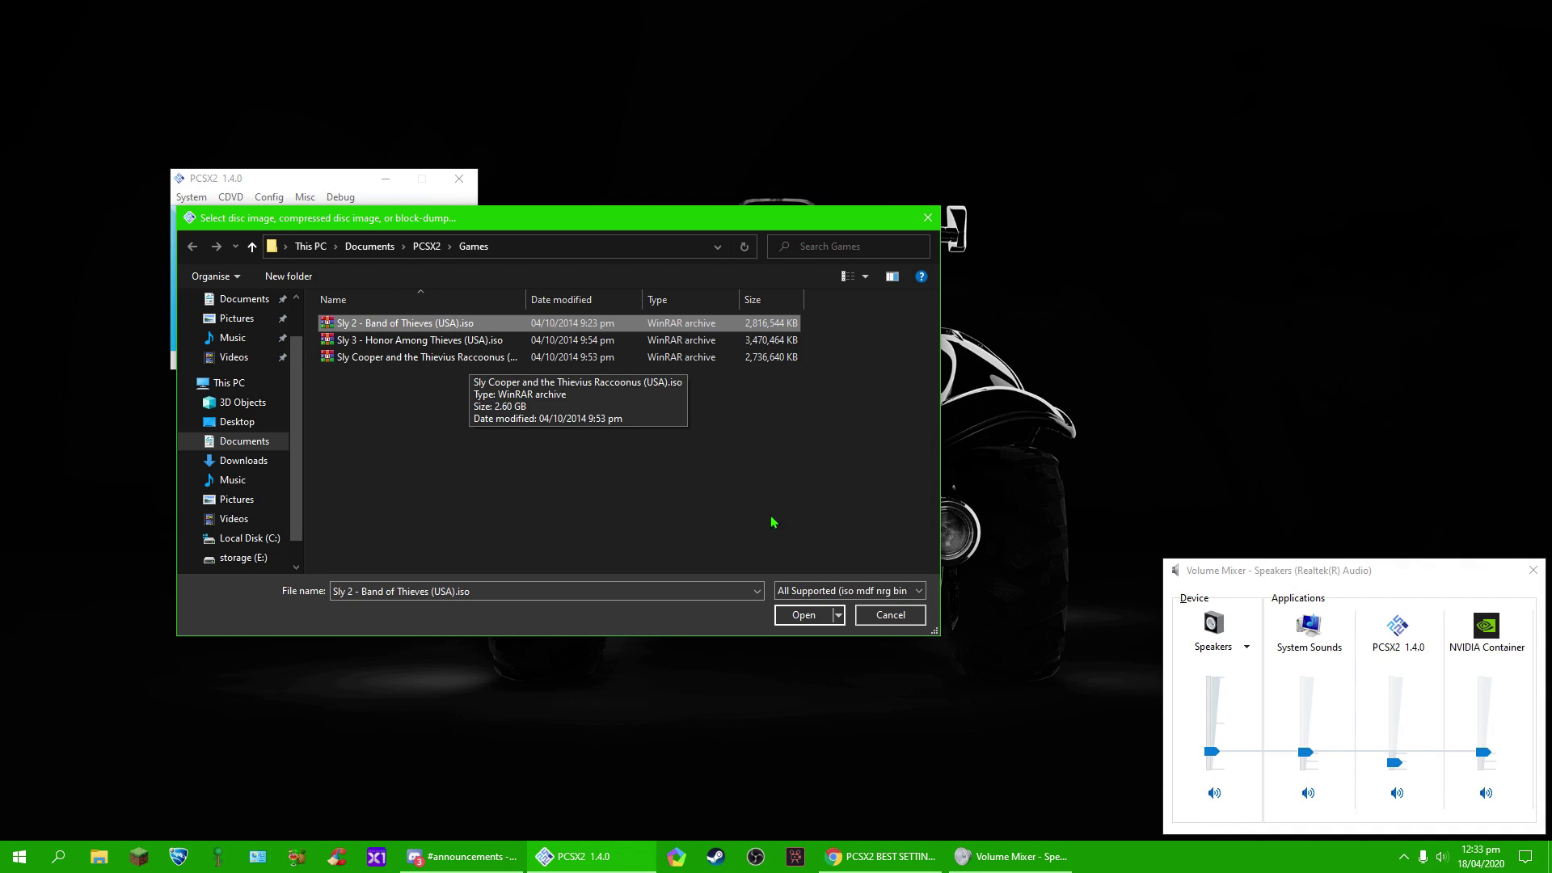
left_click(797, 608)
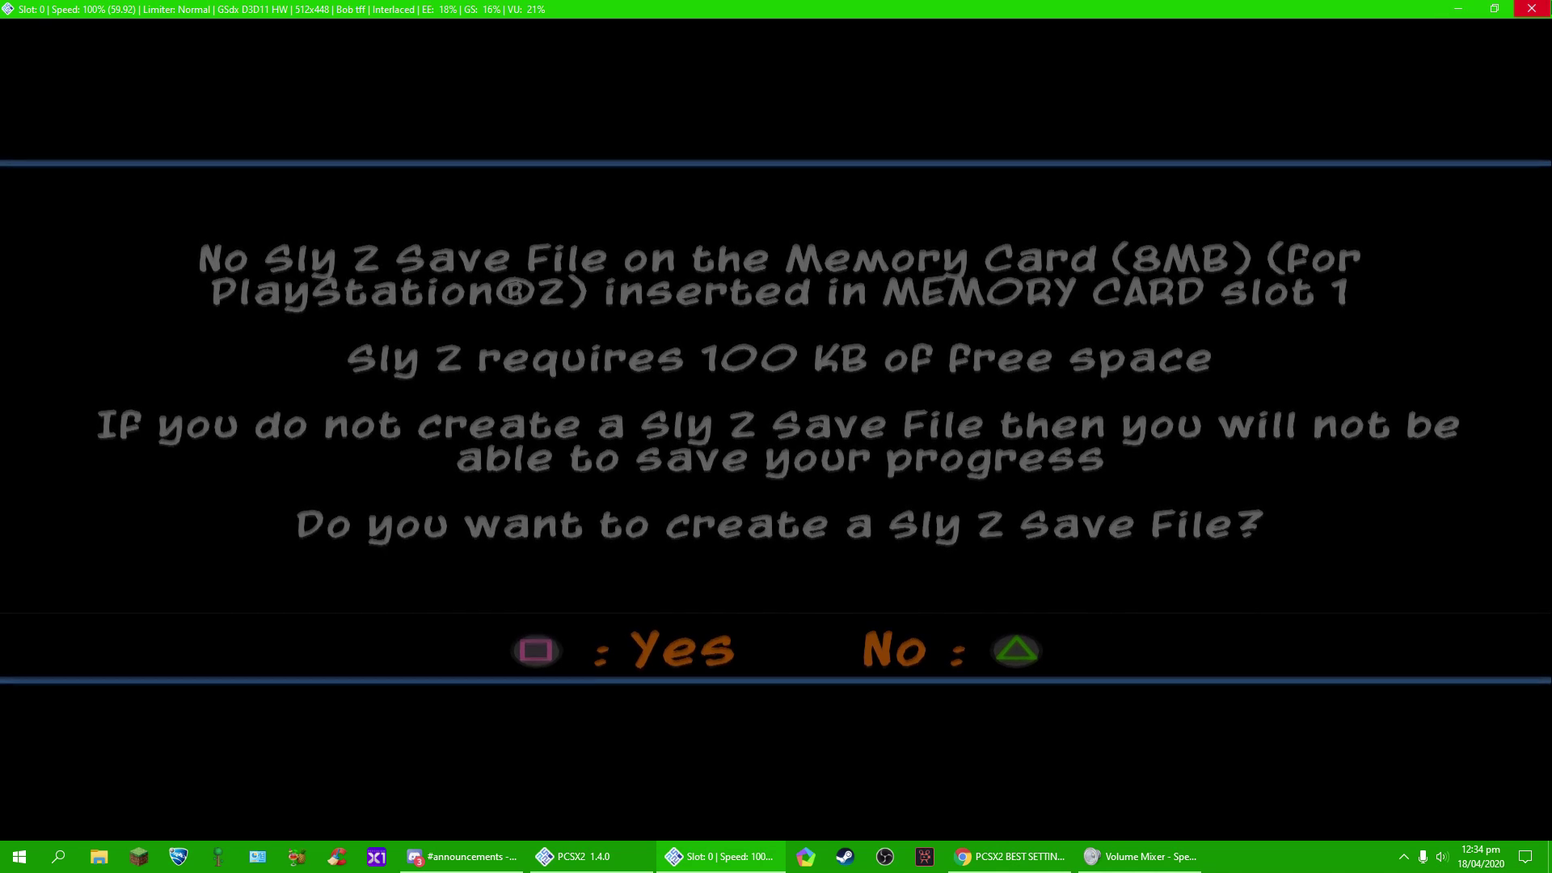
key("Escape")
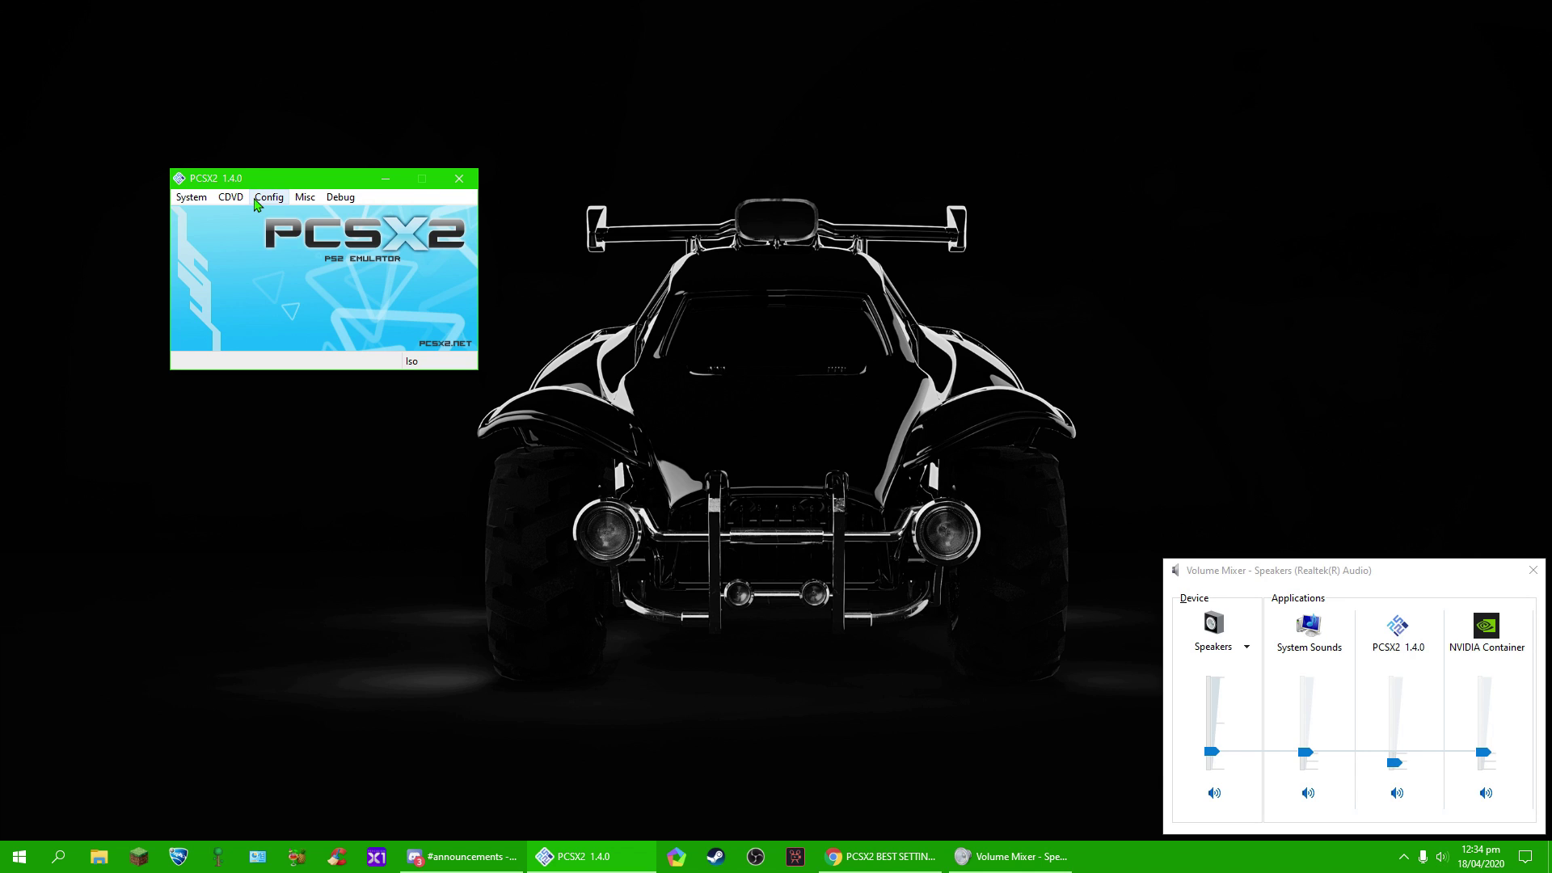
Step: Browse the Config > Video (GS) menu, then close the Windows Volume Mixer window
left_click(256, 202)
mouse_move(328, 280)
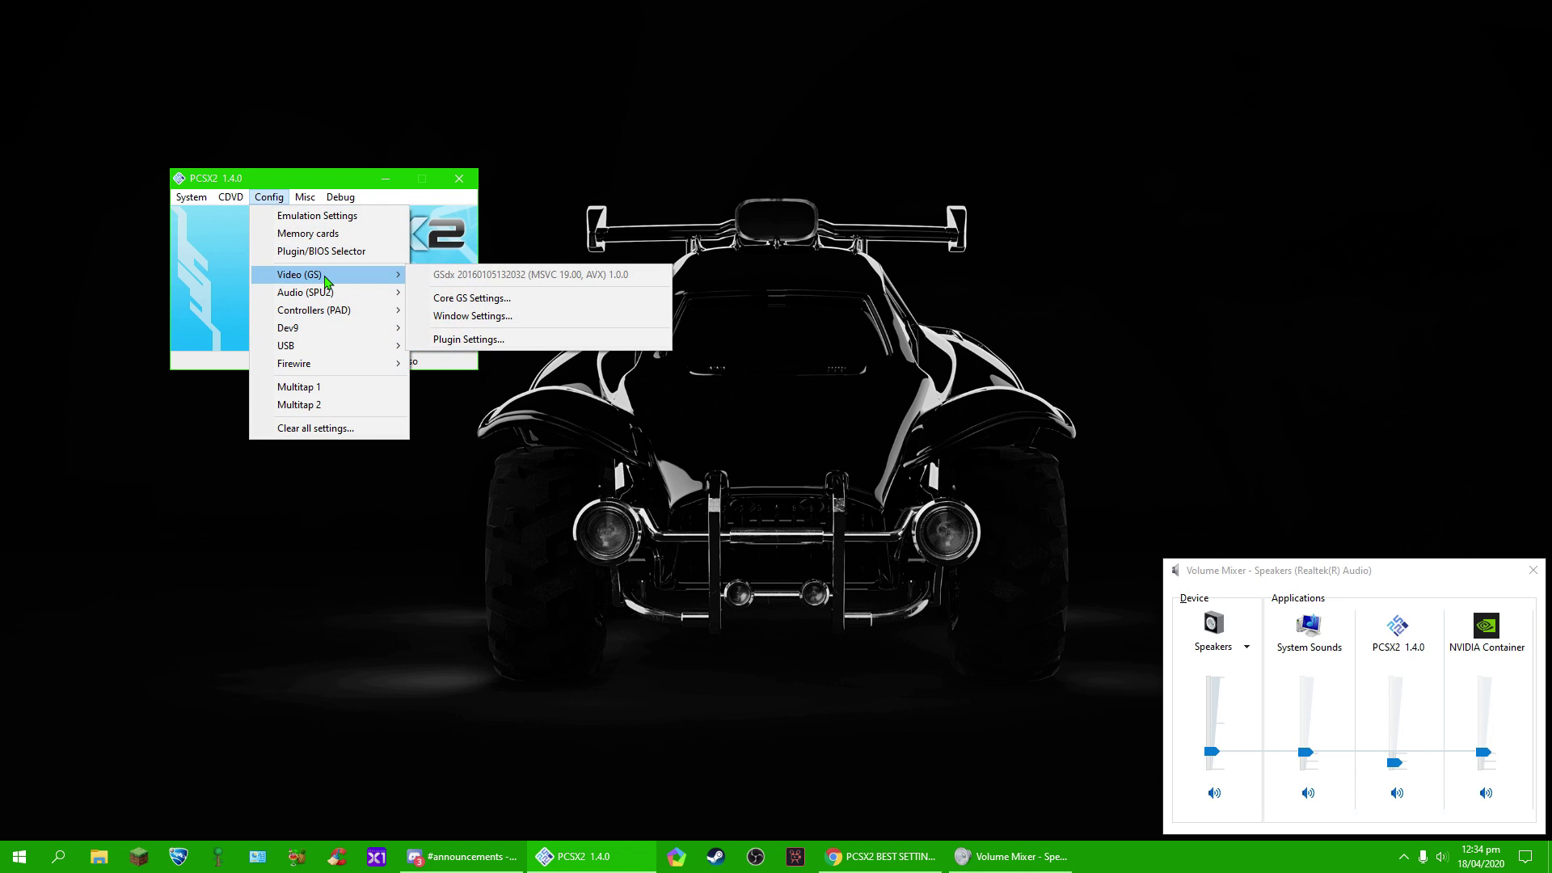
left_click(639, 208)
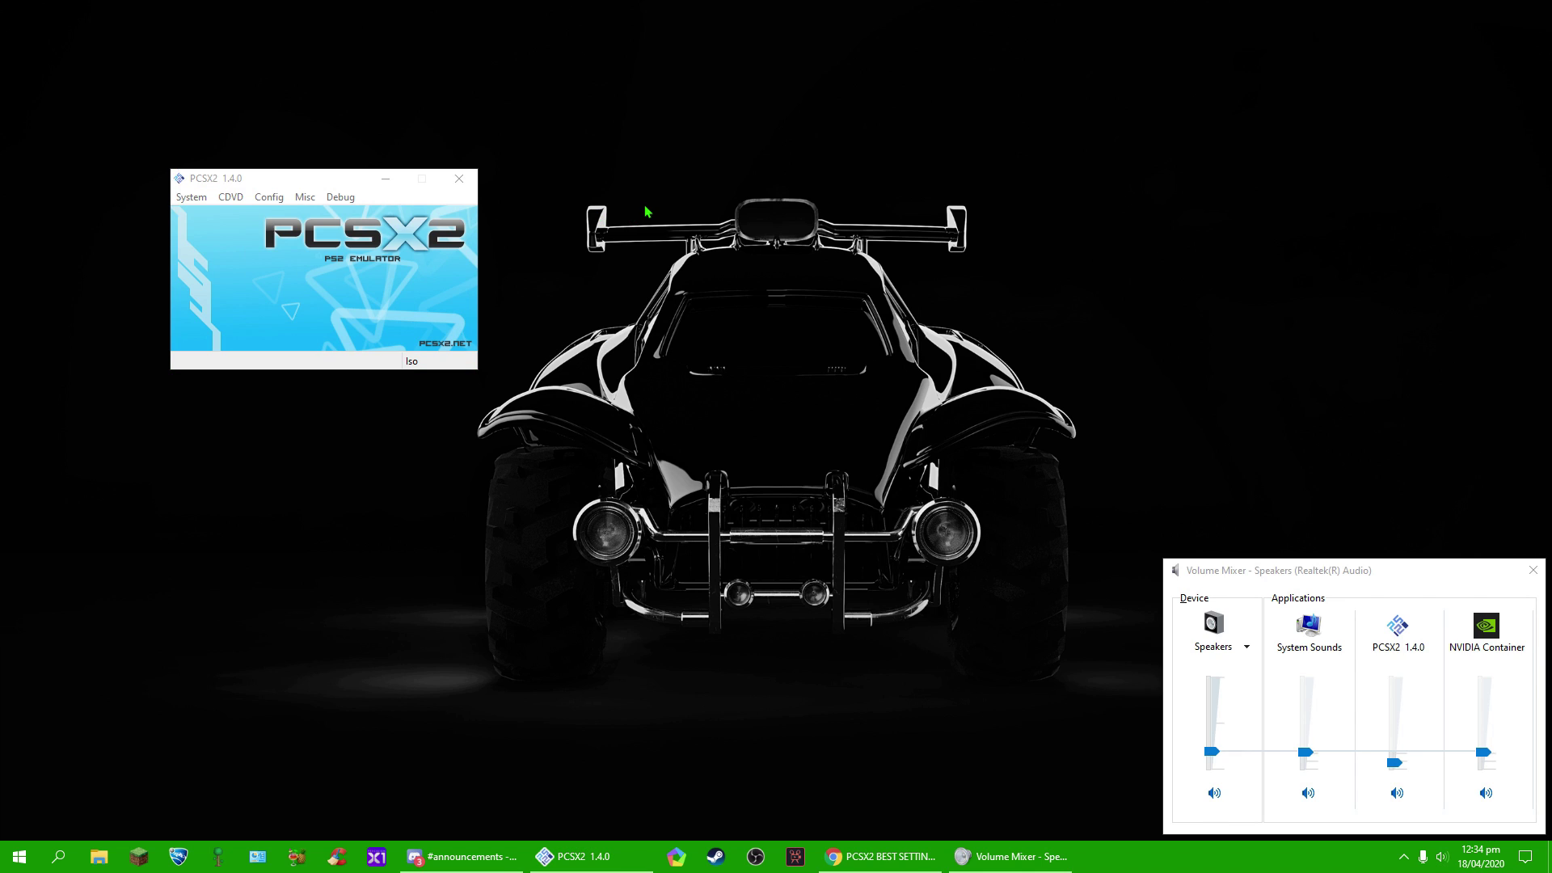
left_click(265, 199)
mouse_move(331, 277)
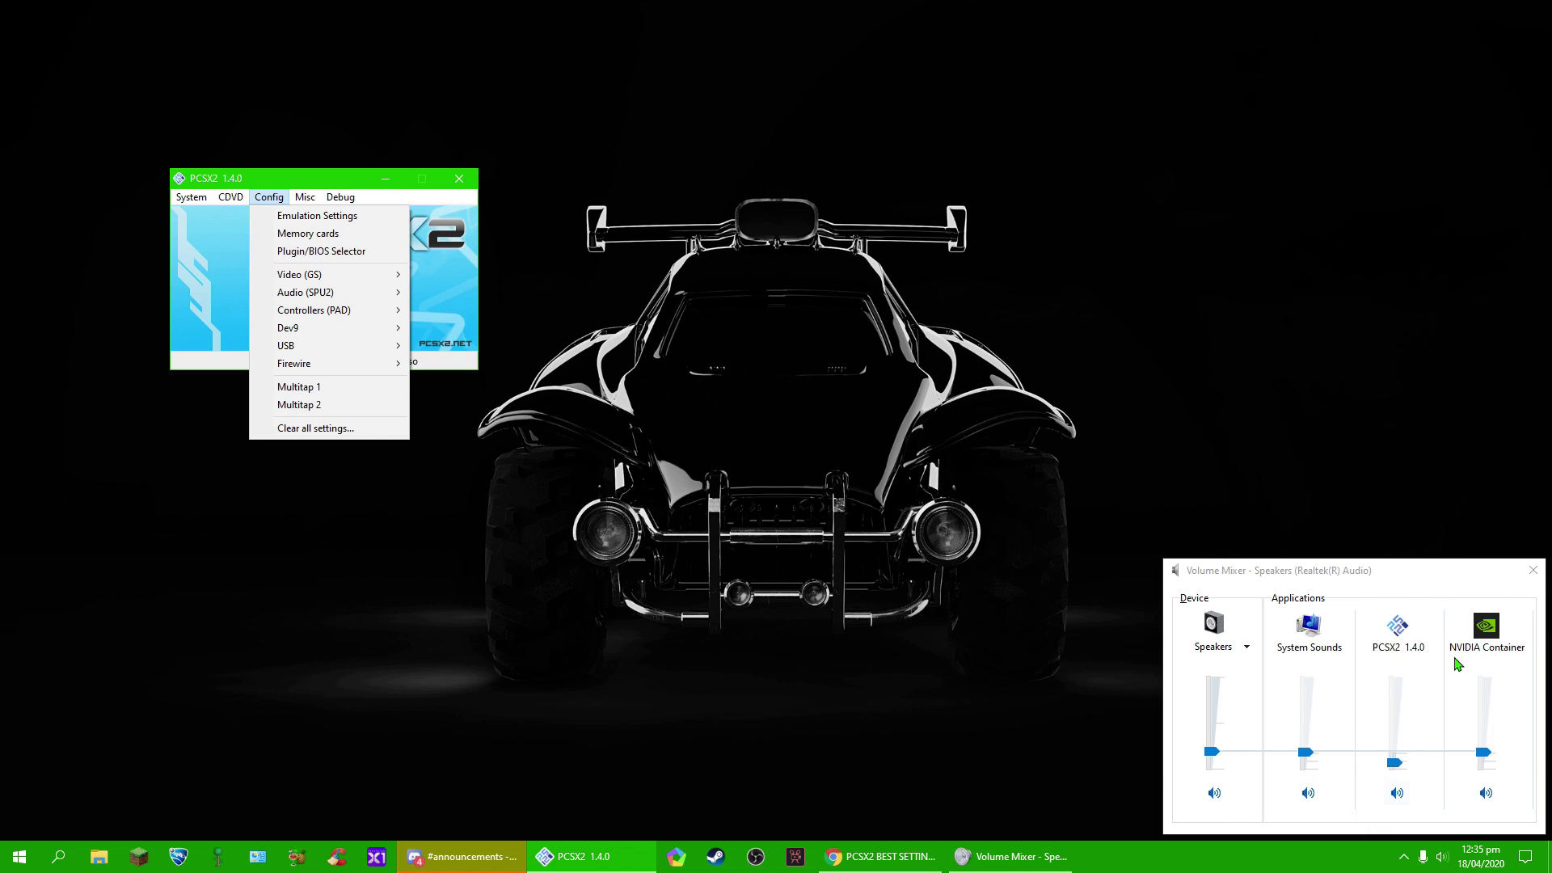
left_click(1523, 576)
left_click(1531, 571)
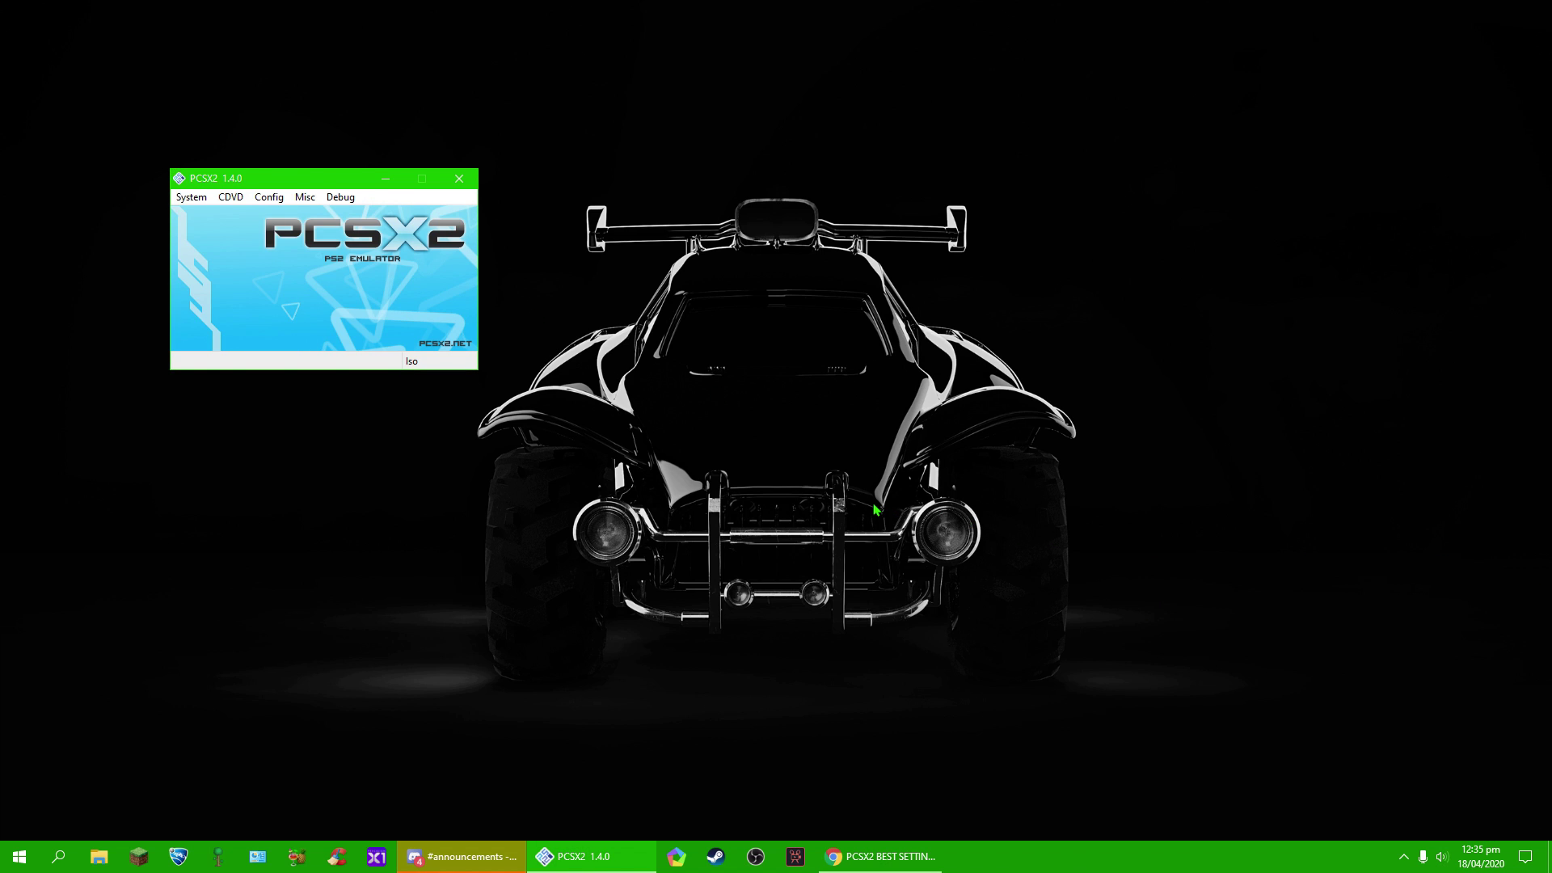